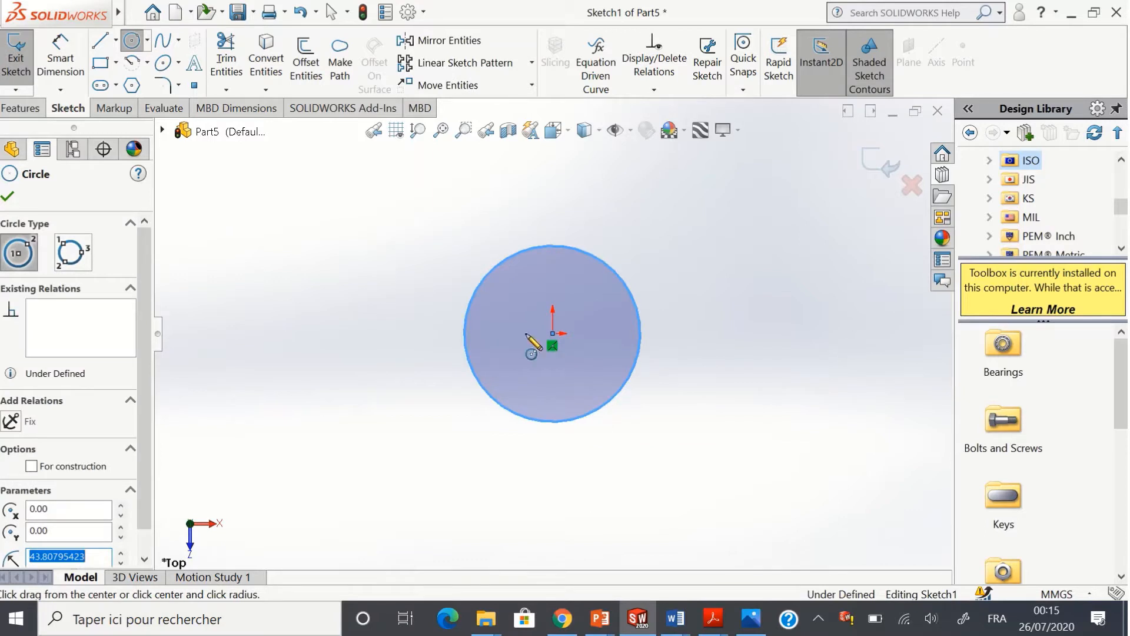
Step: Sketch a smaller circle of about 23 mm radius directly above the circle centred on the origin
{"action": "left_click", "coordinate": [553, 192]}
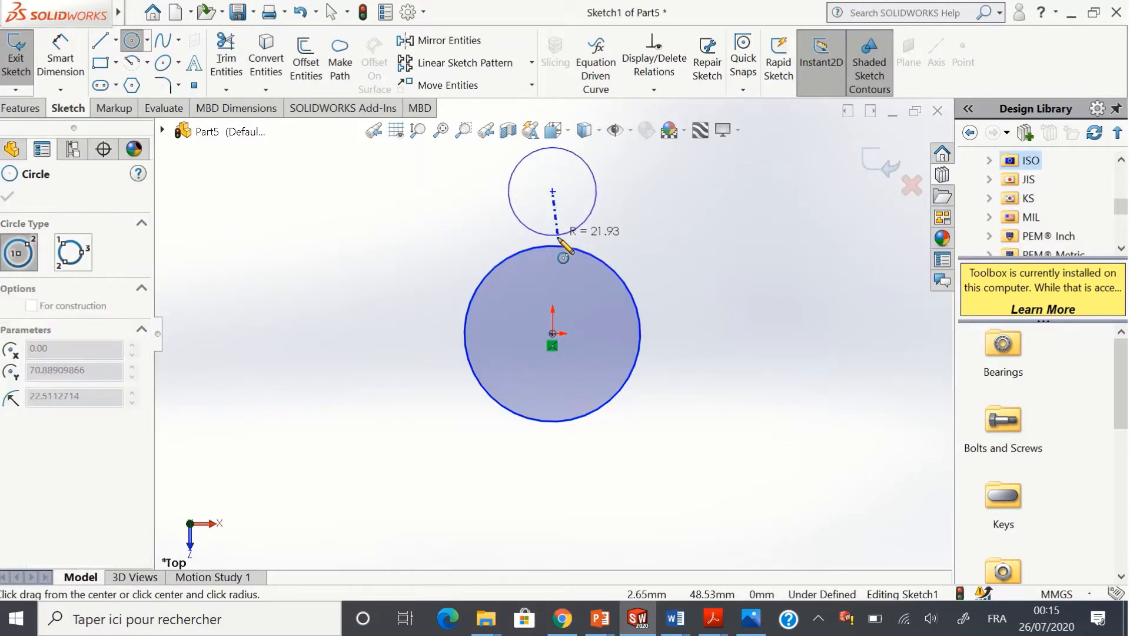
{"action": "left_click", "coordinate": [558, 238]}
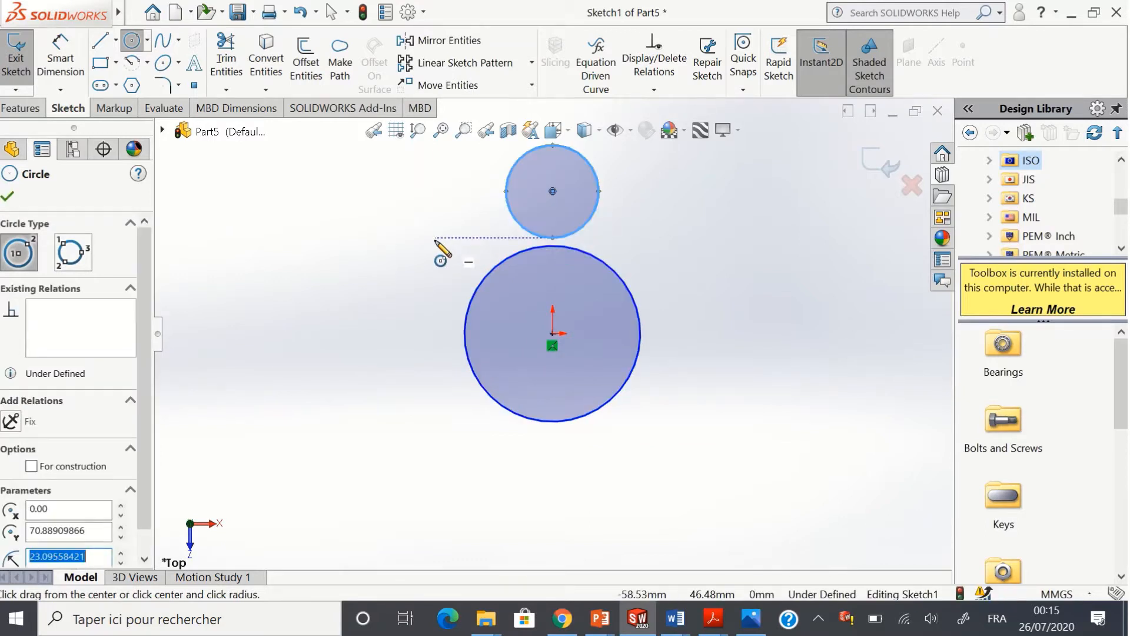
{"action": "key", "text": "Escape"}
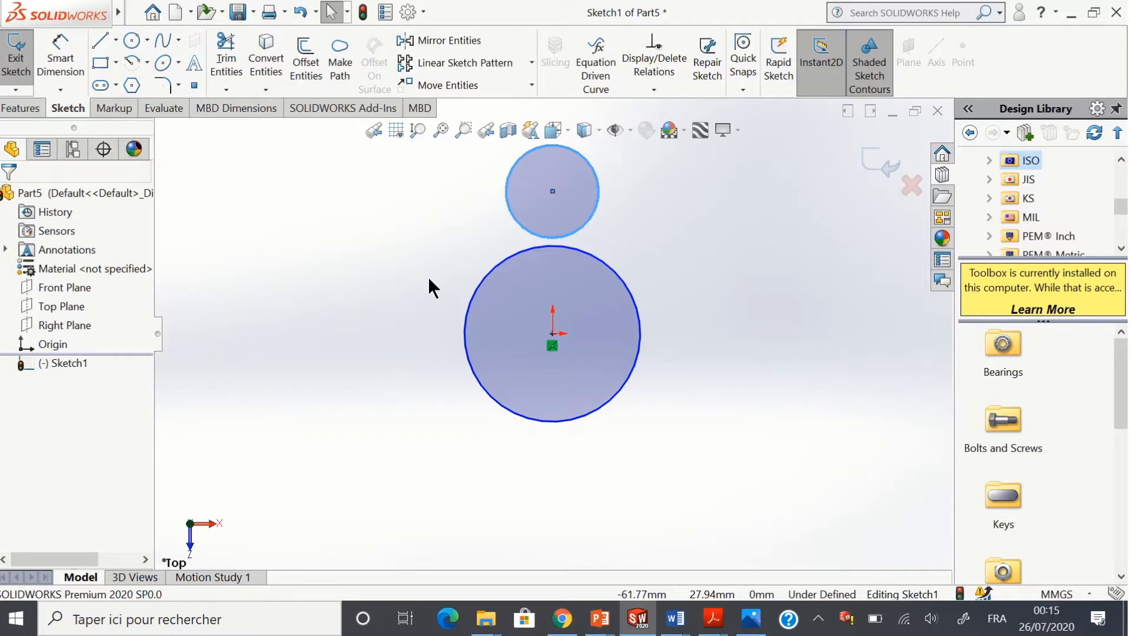
Step: Dimension the large circle at the origin with a diameter of 80 mm
{"action": "left_click", "coordinate": [60, 57]}
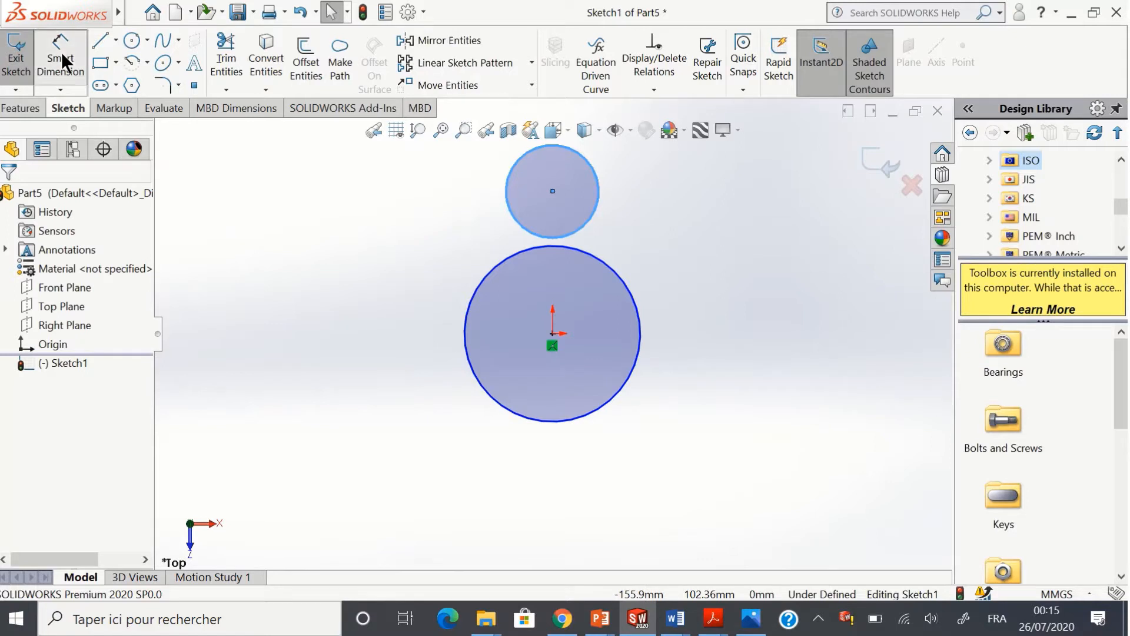
{"action": "left_click", "coordinate": [477, 288]}
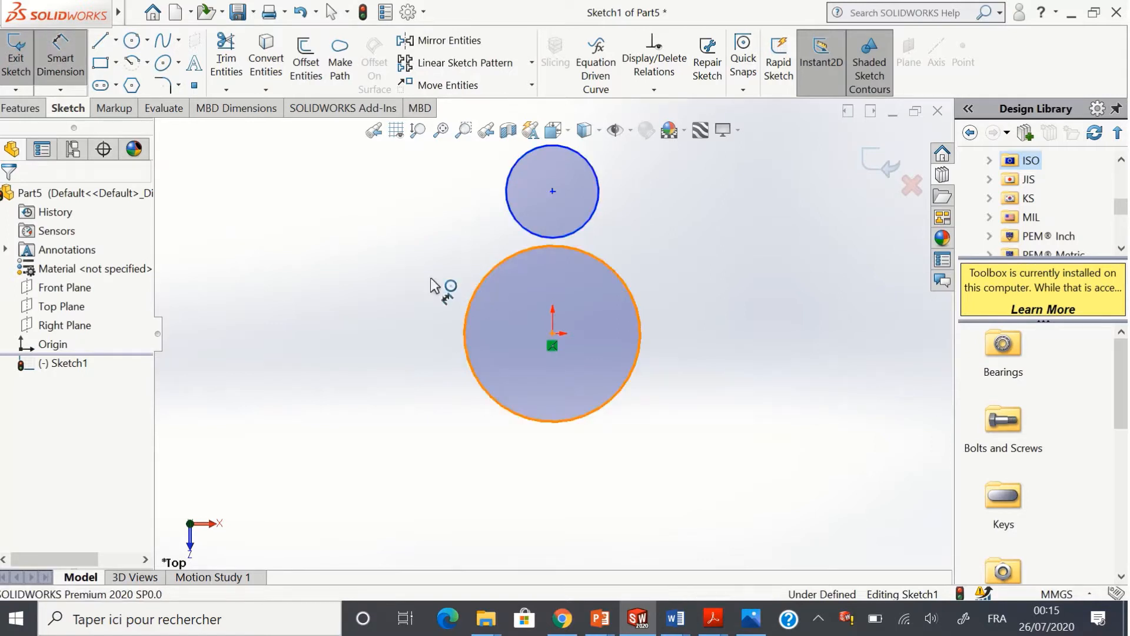
{"action": "left_click", "coordinate": [365, 265]}
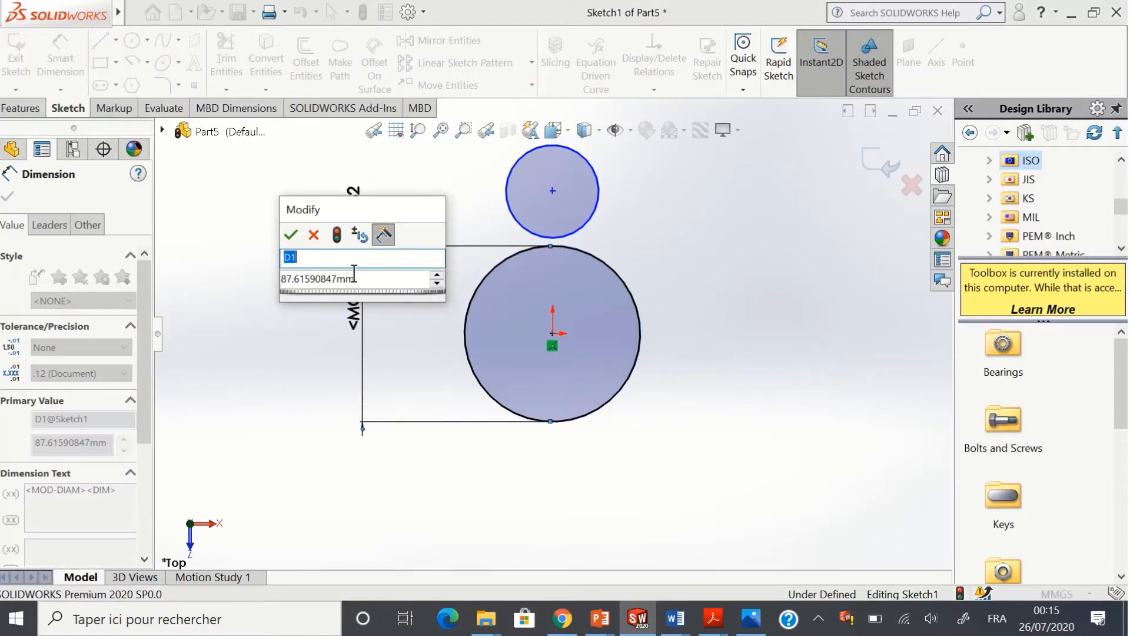
{"action": "left_click", "coordinate": [356, 280]}
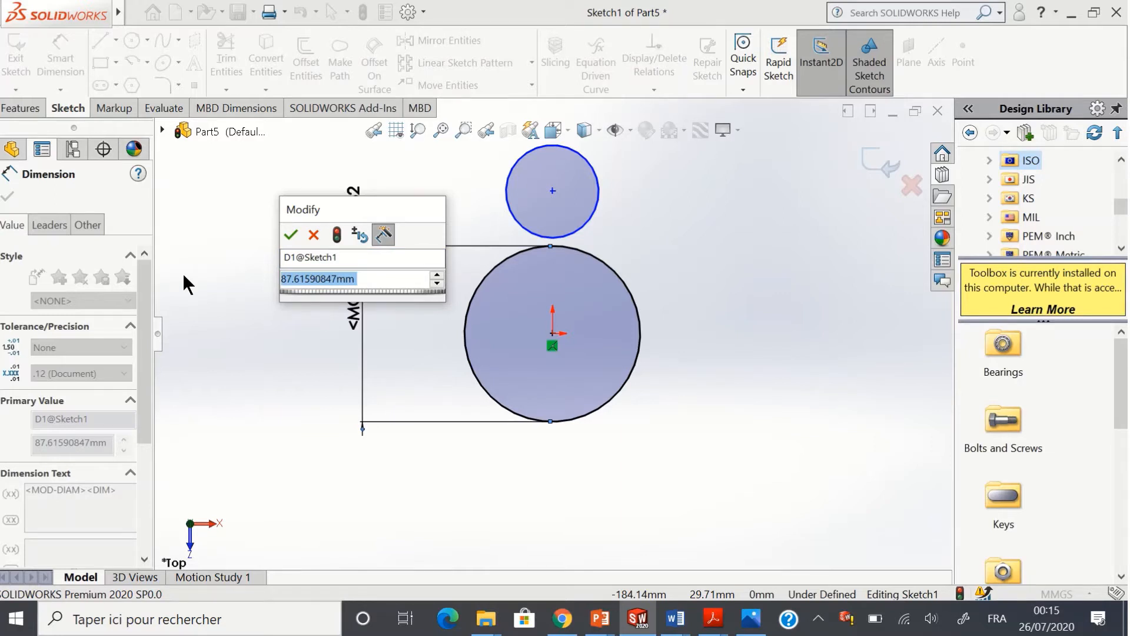
{"action": "type", "text": "80"}
{"action": "key", "text": "Return"}
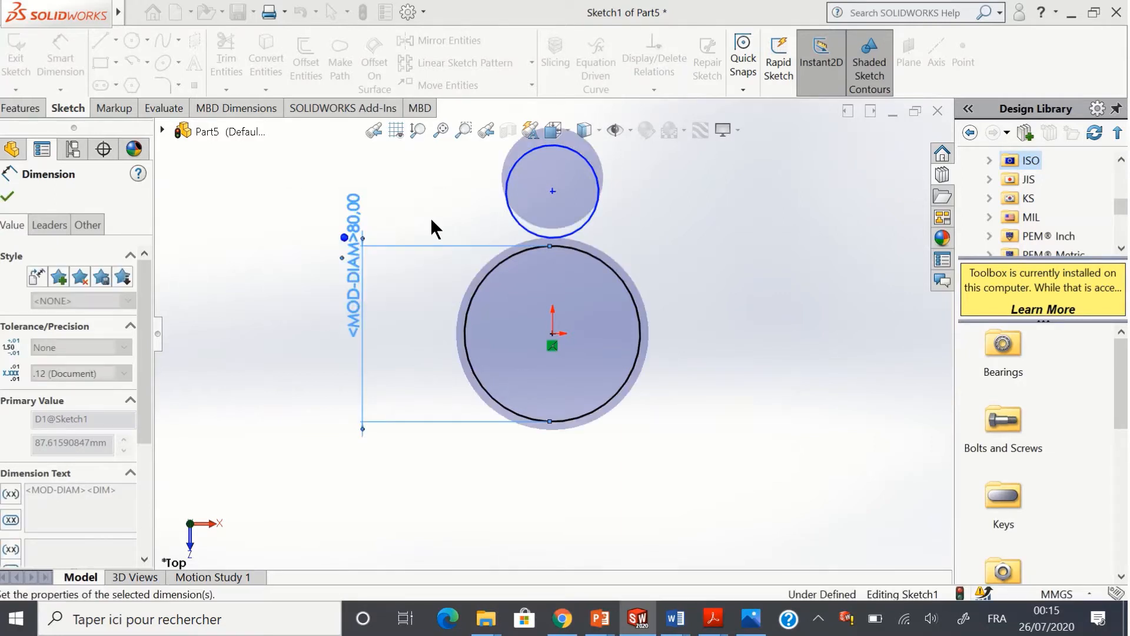
Step: Dimension the upper small circle with a diameter of 40 mm
{"action": "left_click", "coordinate": [510, 194]}
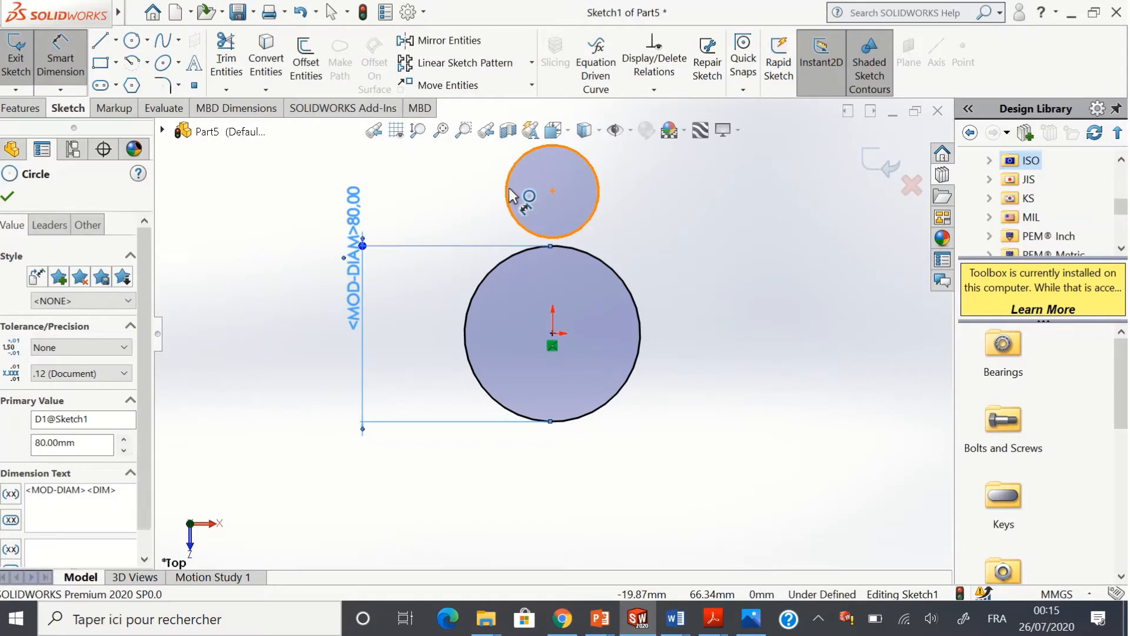
{"action": "left_click", "coordinate": [388, 191]}
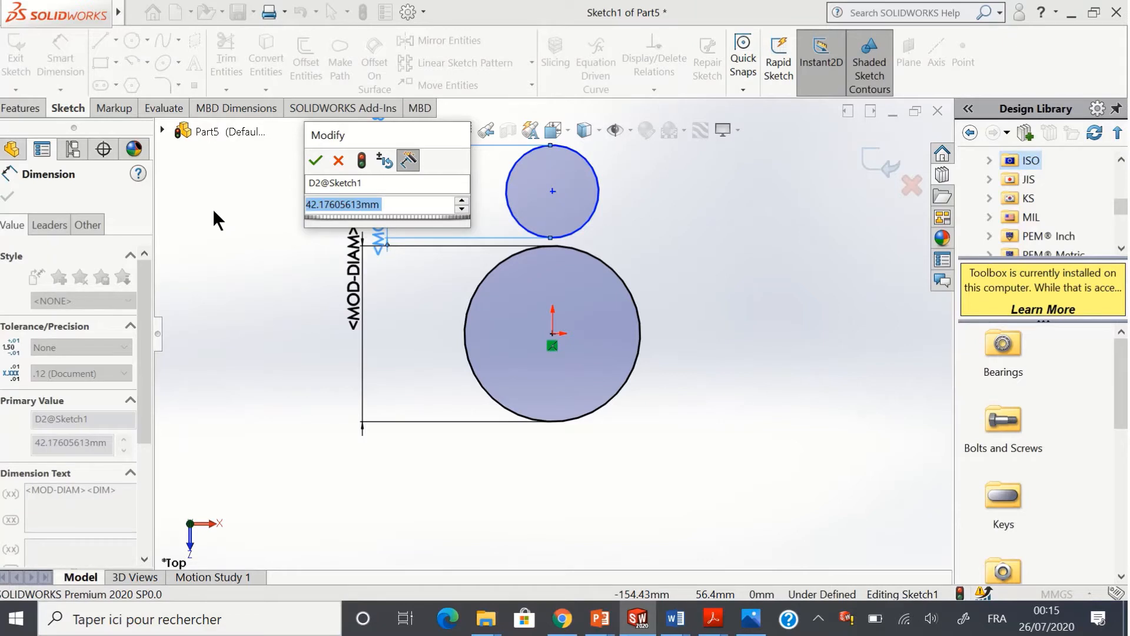
{"action": "type", "text": "40"}
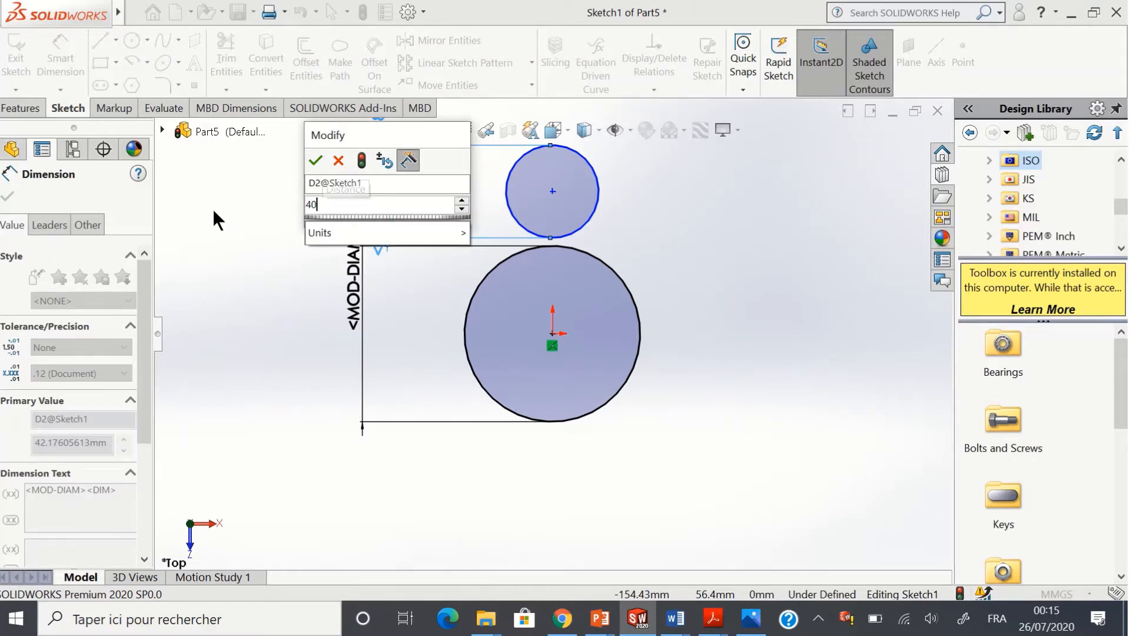
{"action": "key", "text": "Return"}
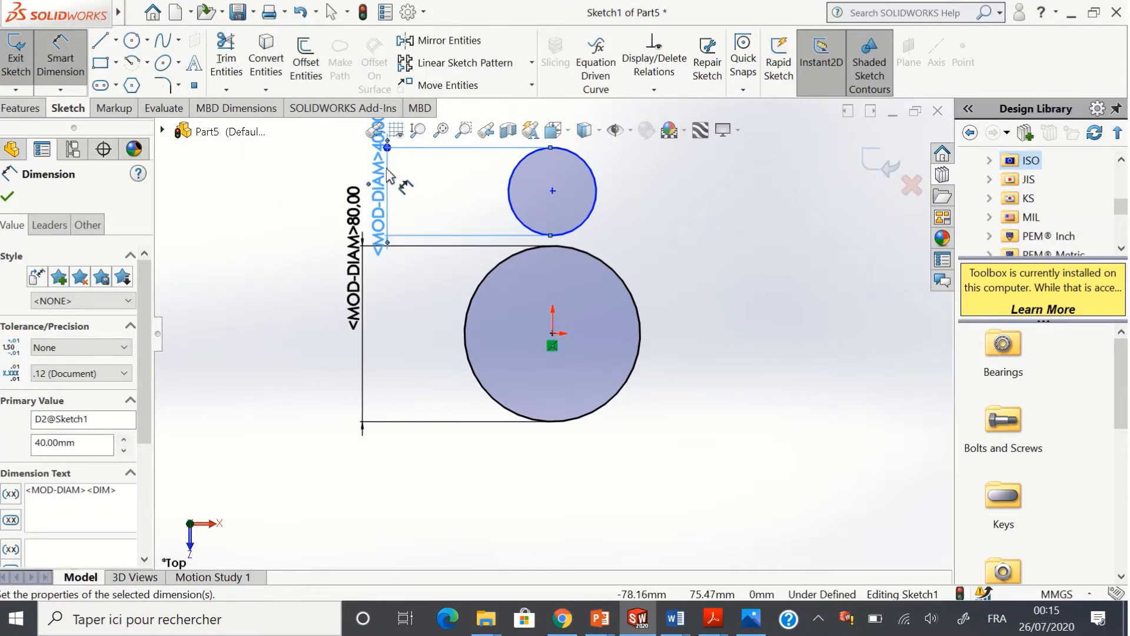
Step: Remove the <MOD-DIAM> prefix from the small circle's dimension text and set its diameter to 35 mm
{"action": "left_click", "coordinate": [430, 196]}
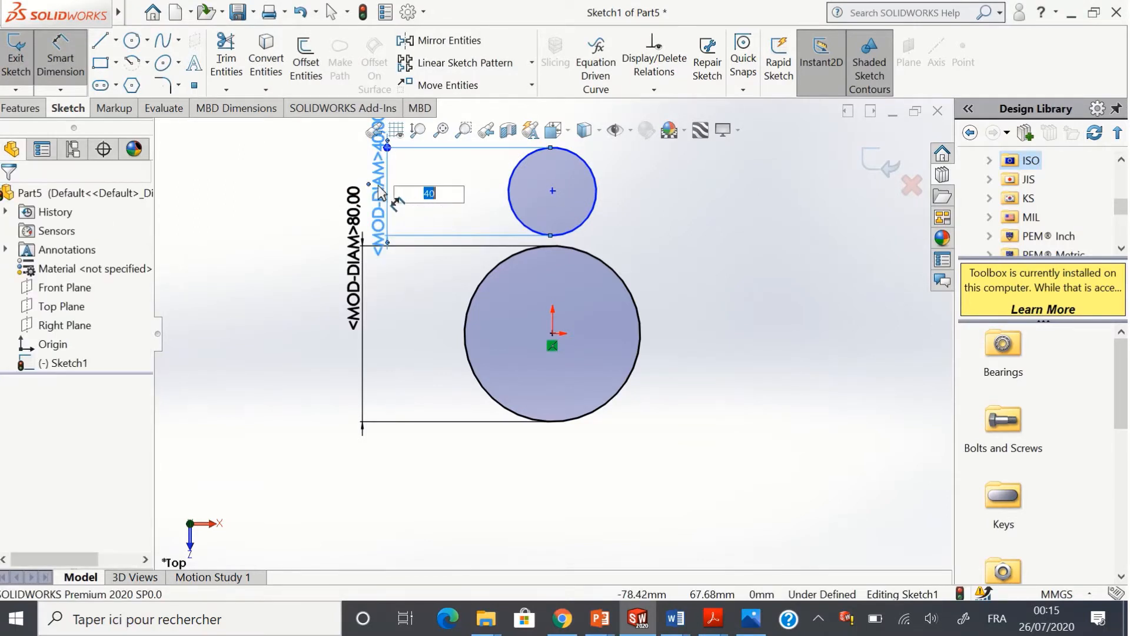
{"action": "key", "text": "Return"}
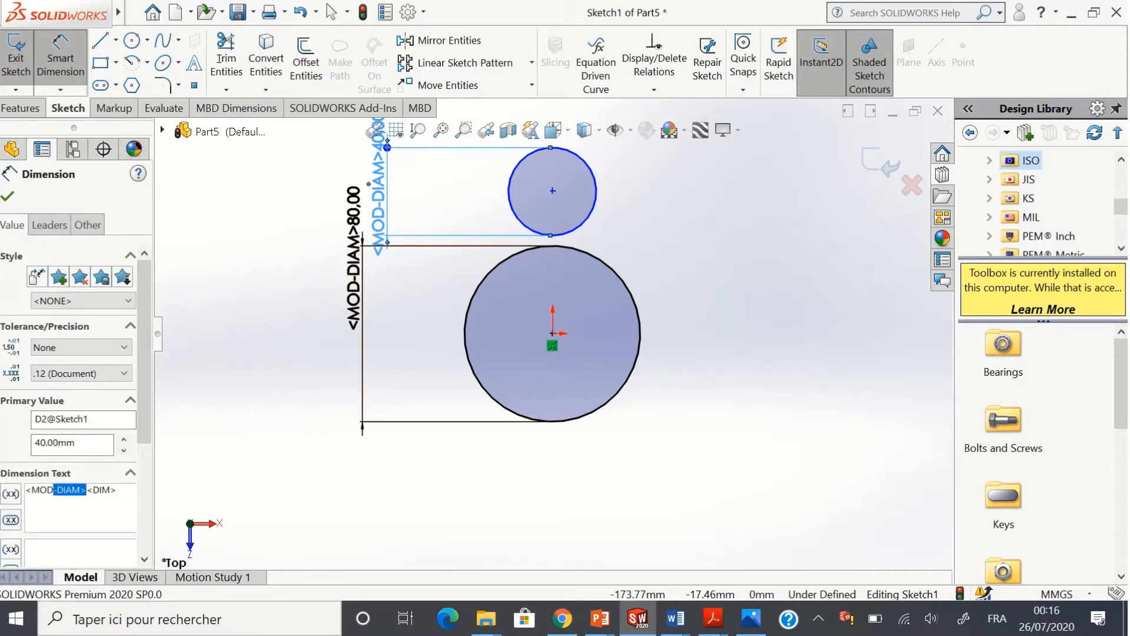
{"action": "key", "text": "BackSpace"}
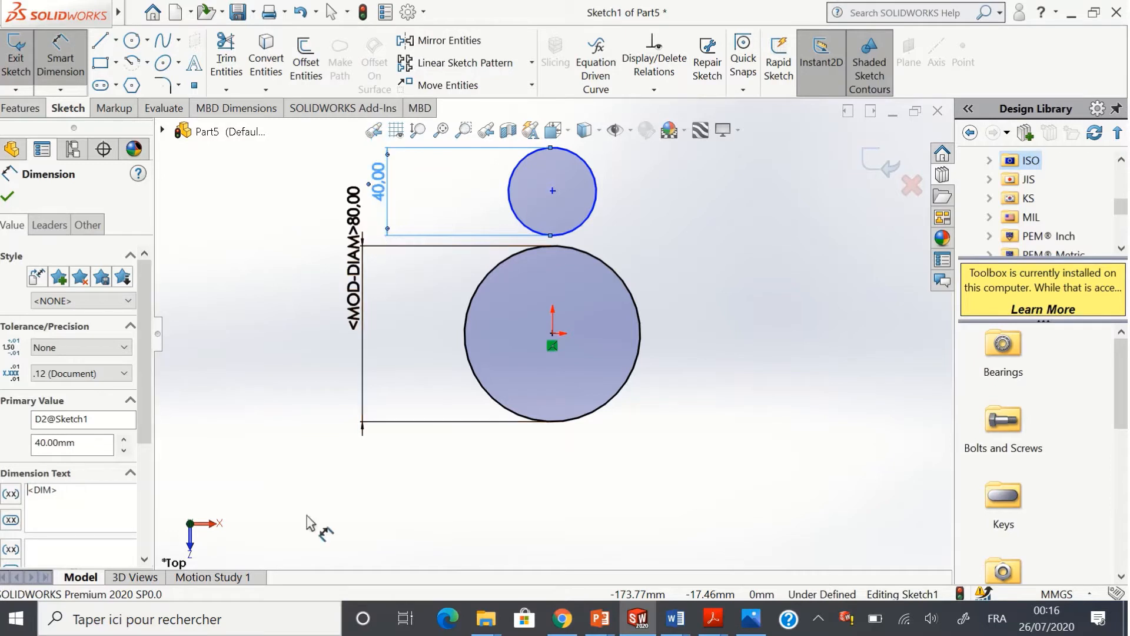
{"action": "double_click", "coordinate": [385, 194]}
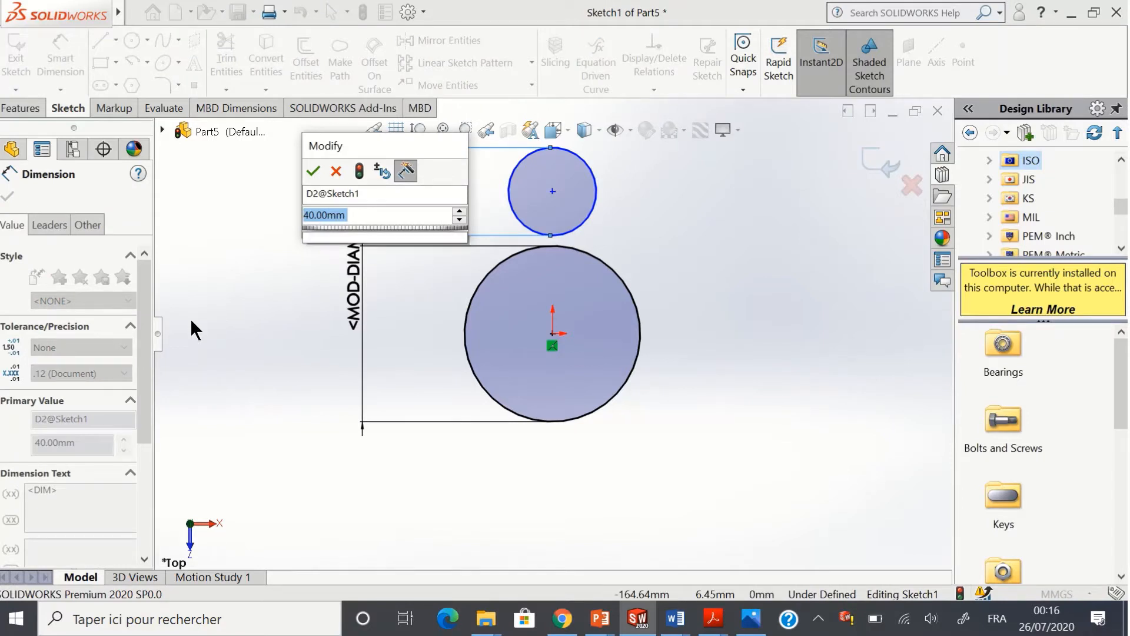
{"action": "type", "text": "40"}
{"action": "key", "text": "Return"}
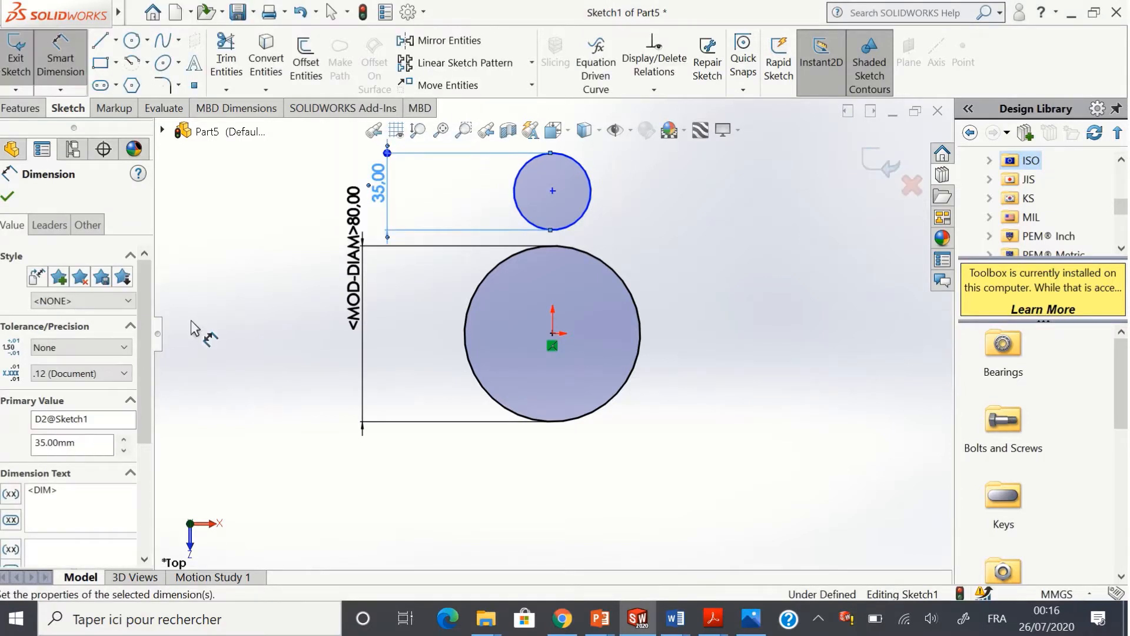
Step: Dimension the vertical distance between the two circle centres as 55 mm
{"action": "left_click", "coordinate": [552, 191]}
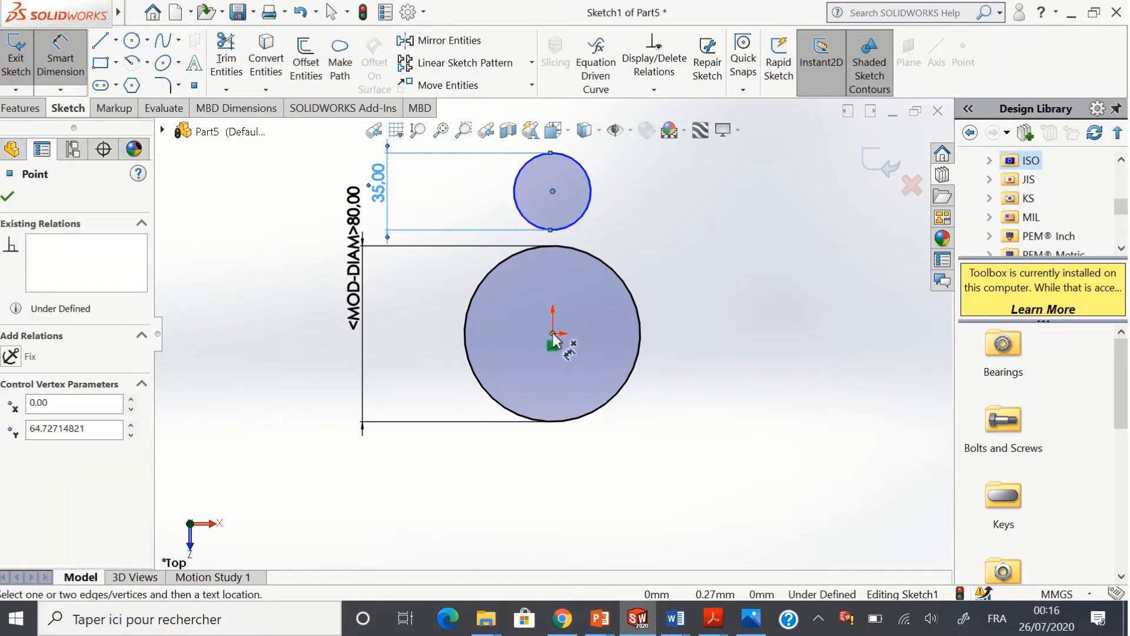
{"action": "left_click", "coordinate": [552, 334]}
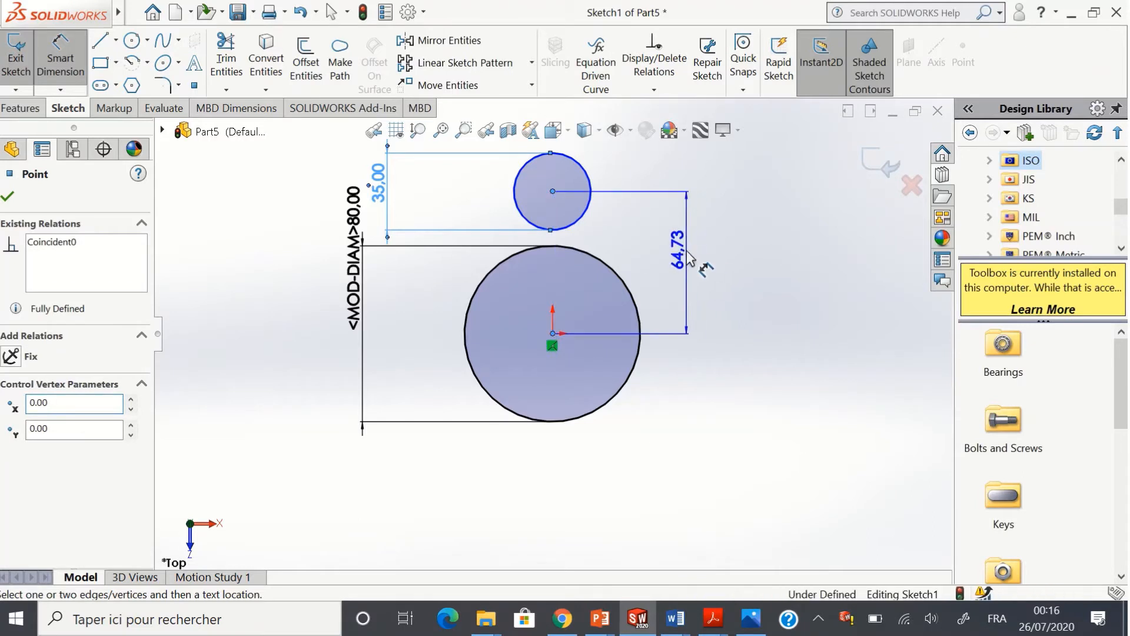
{"action": "left_click", "coordinate": [687, 258]}
{"action": "double_click", "coordinate": [683, 253]}
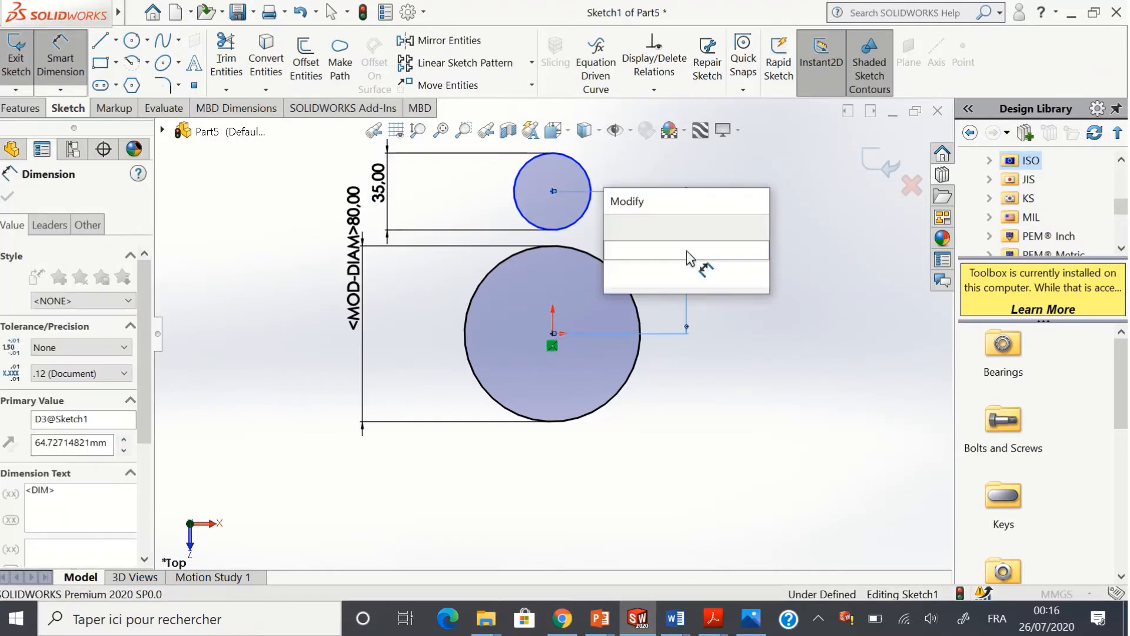
{"action": "type", "text": "55"}
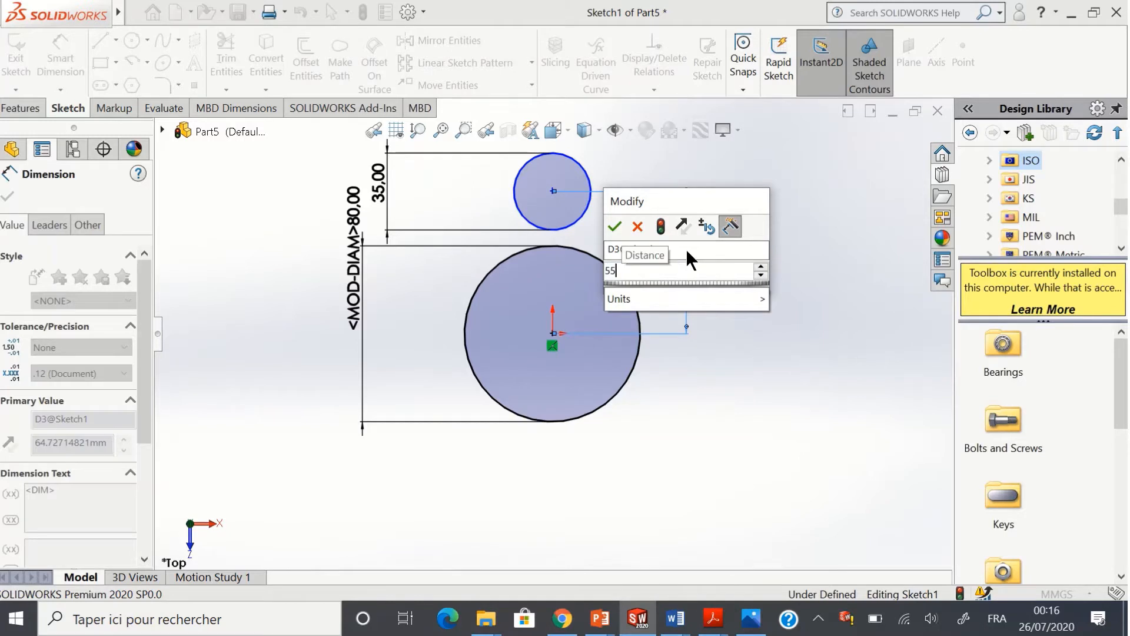
{"action": "key", "text": "Return"}
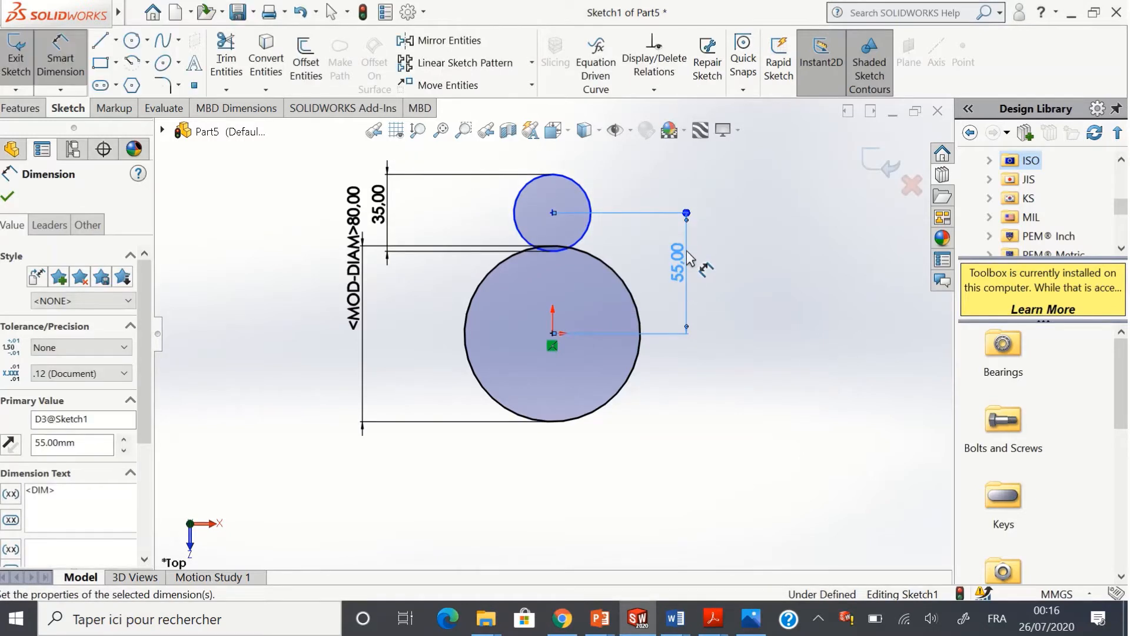
Step: Draw a line tangent to both circles on their left side, from the small circle to the large one
{"action": "left_click", "coordinate": [100, 42]}
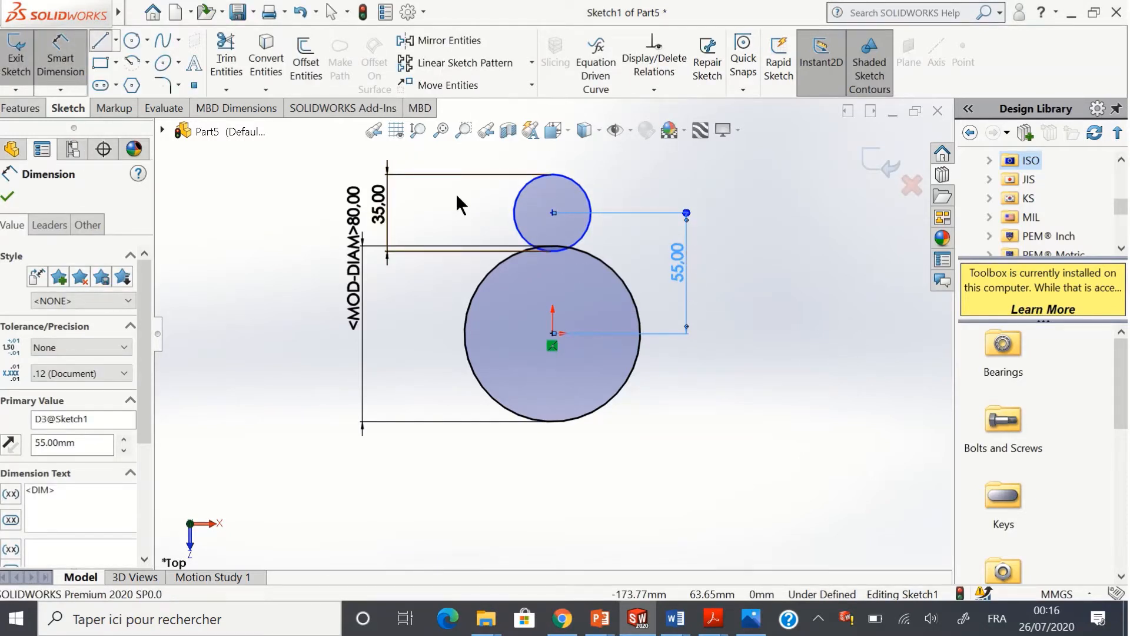
{"action": "left_click", "coordinate": [514, 213]}
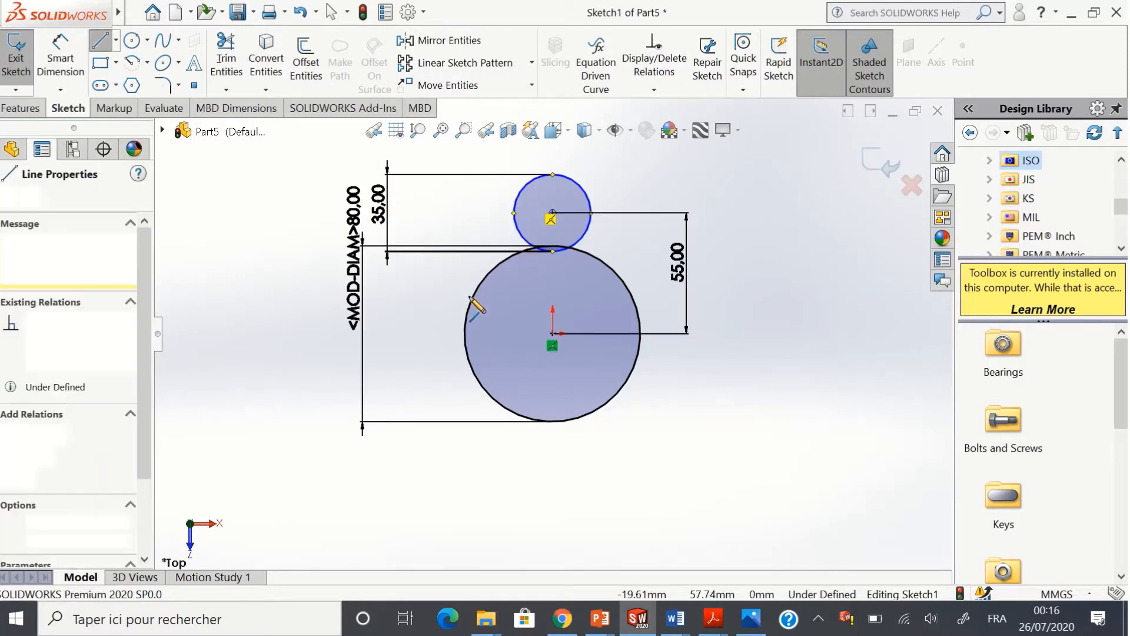
{"action": "left_click", "coordinate": [472, 299]}
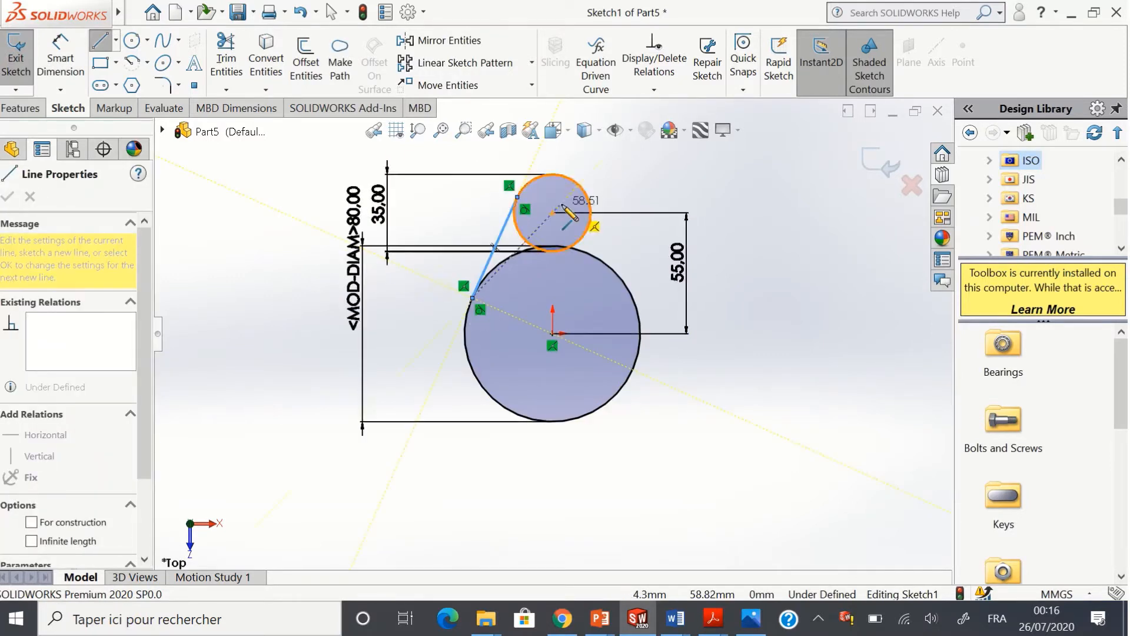
{"action": "key", "text": "Escape"}
{"action": "key", "text": "Escape"}
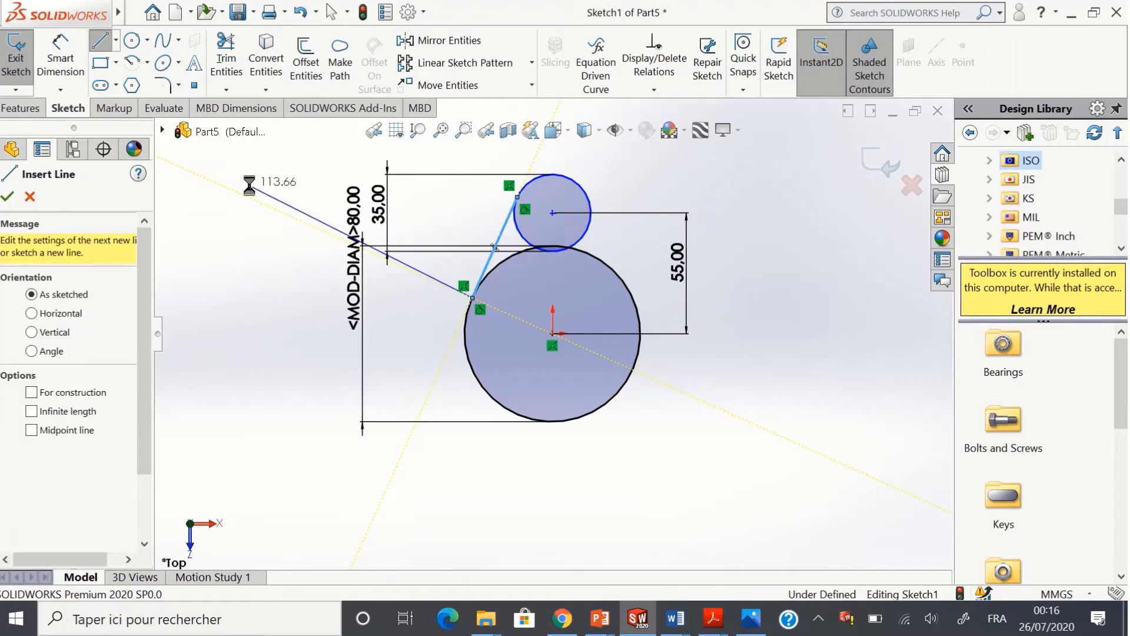
Step: Draw a vertical centerline through both circle centres, from above the small circle to below the large one
{"action": "left_click", "coordinate": [115, 40]}
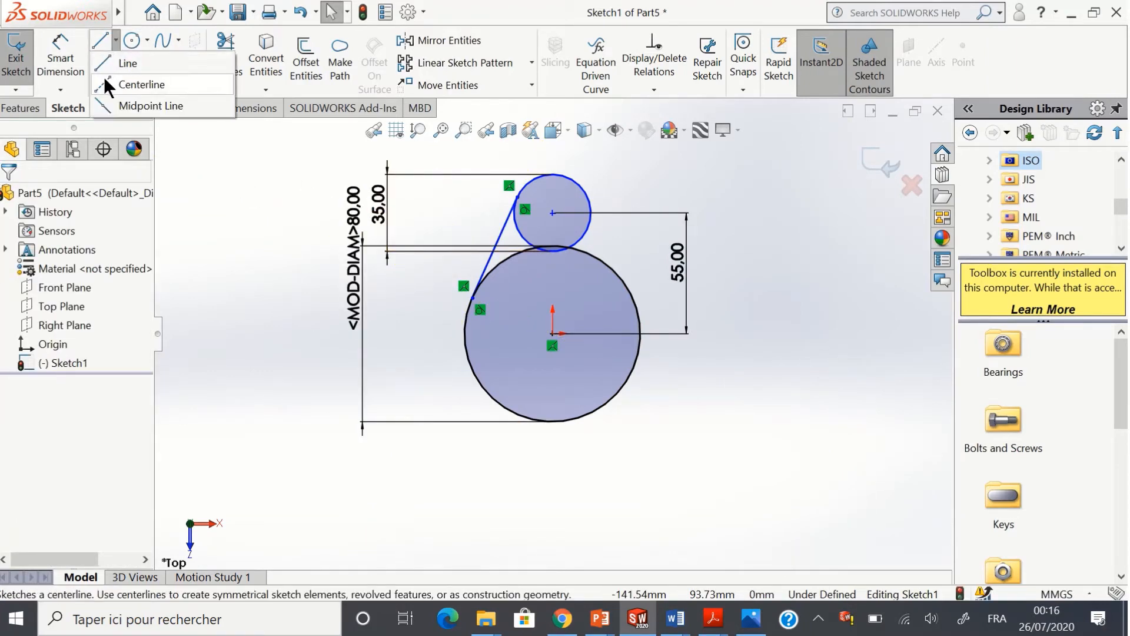
{"action": "left_click", "coordinate": [135, 85]}
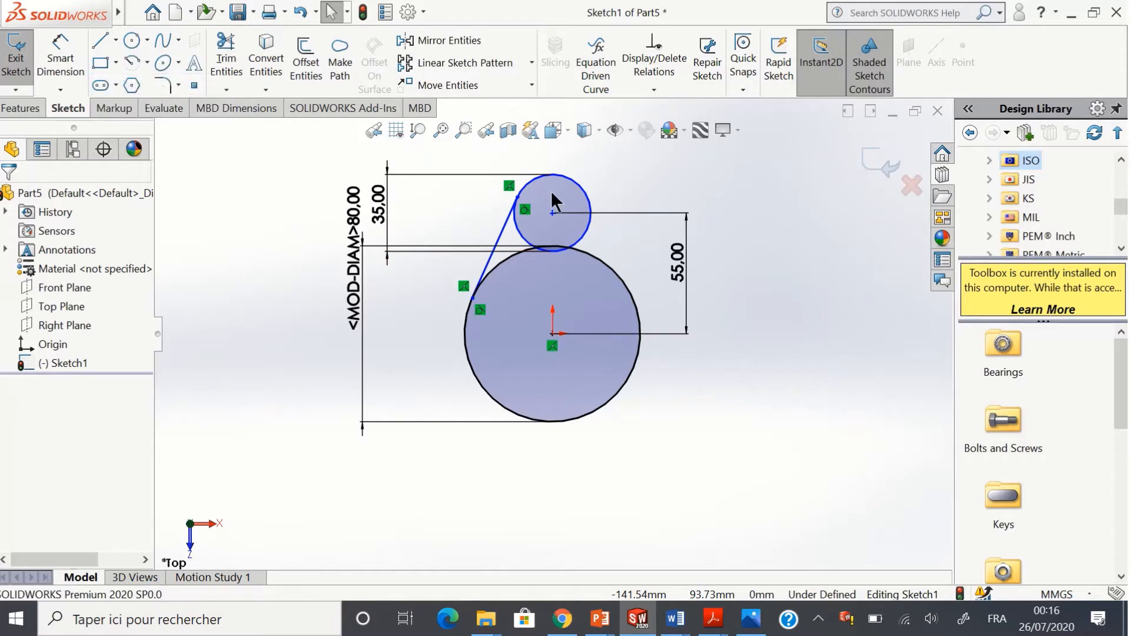
{"action": "left_click", "coordinate": [552, 157]}
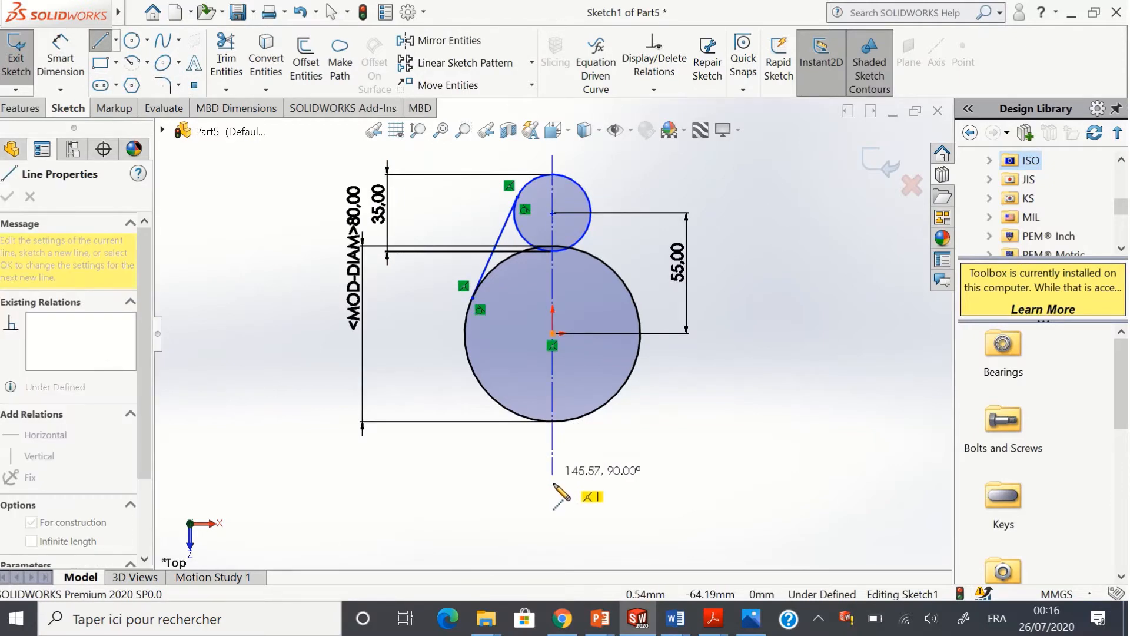
{"action": "left_click", "coordinate": [553, 444]}
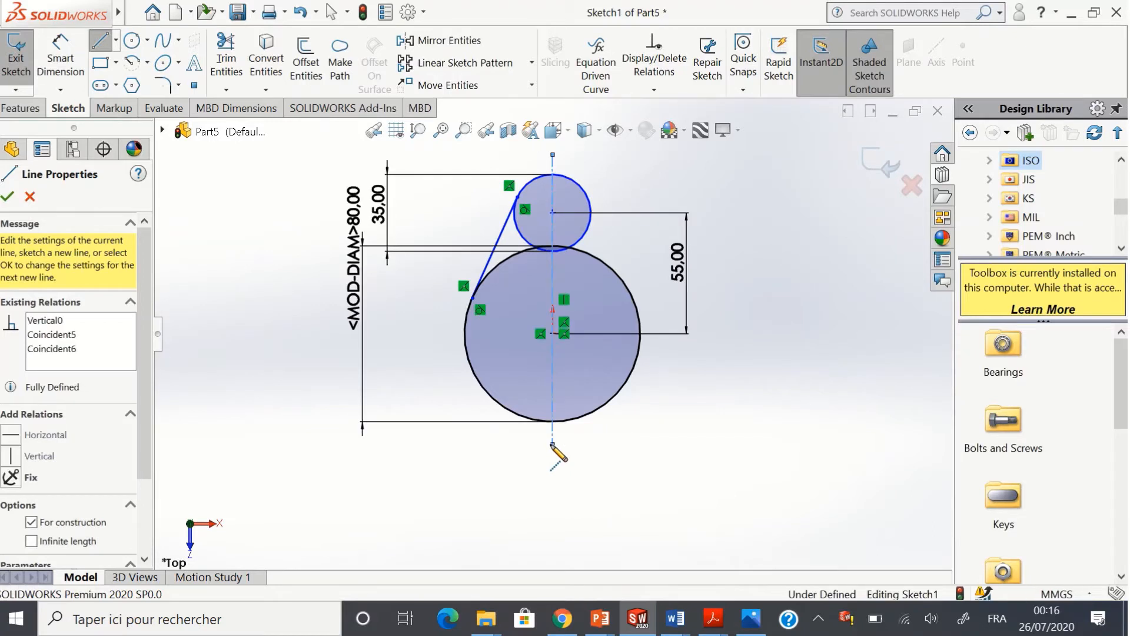
{"action": "key", "text": "Escape"}
{"action": "key", "text": "Escape"}
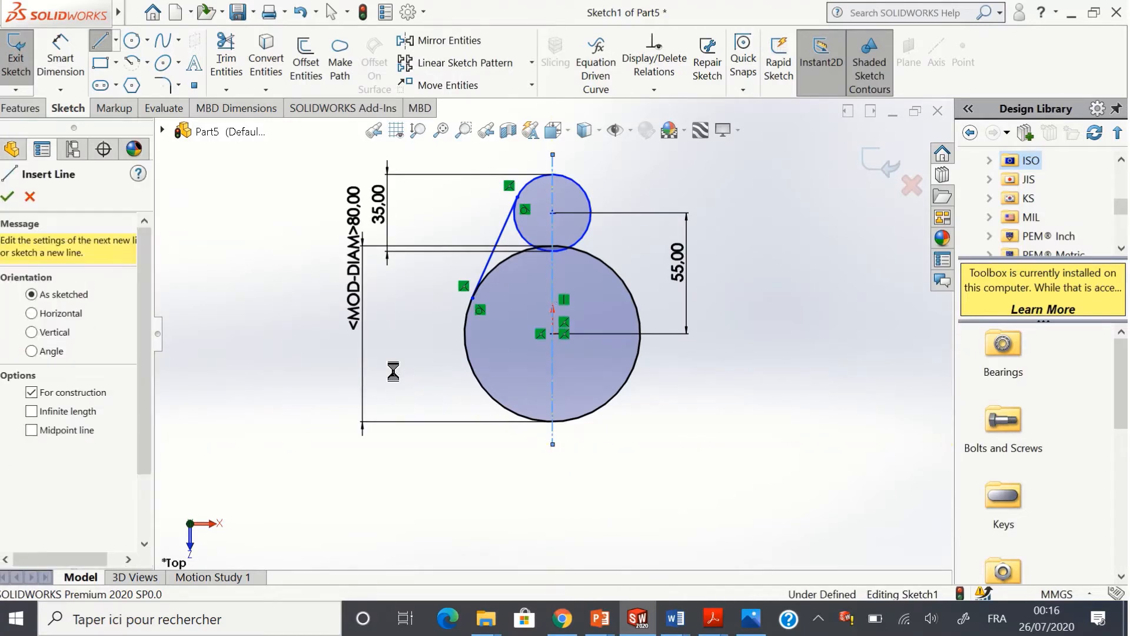
Step: Draw a horizontal centerline through the origin, extending past both sides of the large circle
{"action": "left_click", "coordinate": [116, 41]}
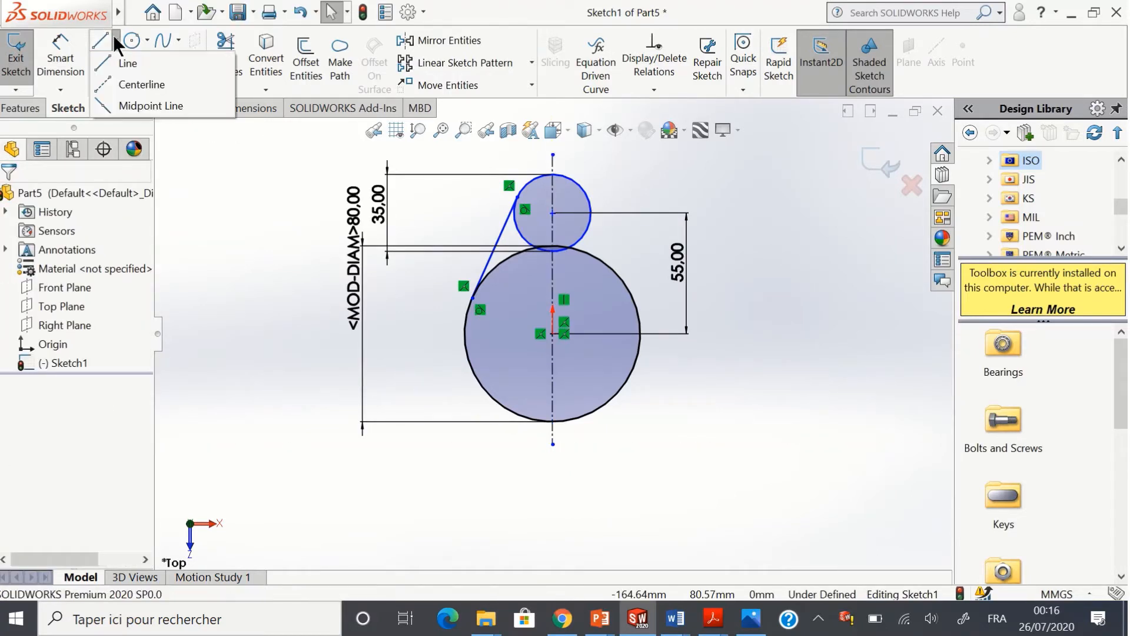
{"action": "left_click", "coordinate": [106, 85]}
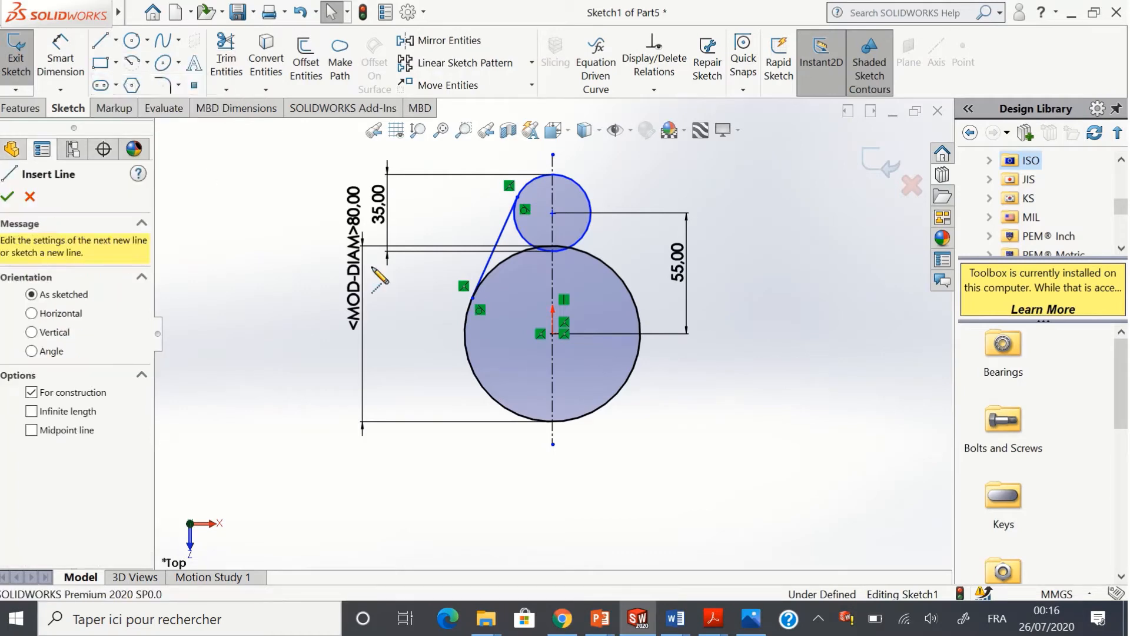
{"action": "left_click", "coordinate": [450, 334]}
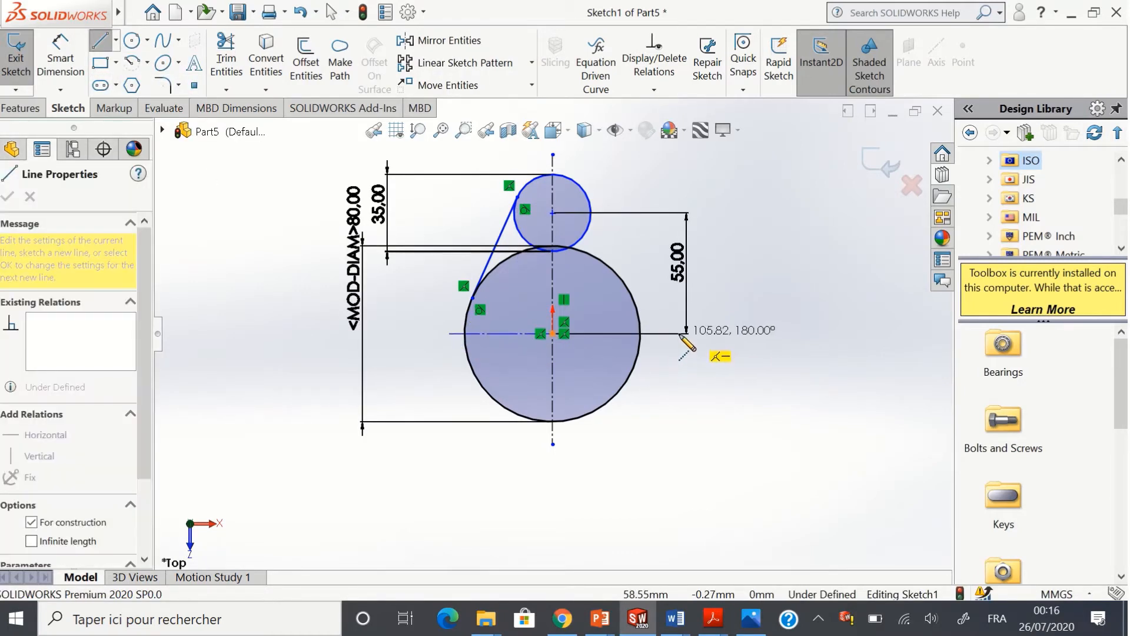
{"action": "left_click", "coordinate": [672, 334]}
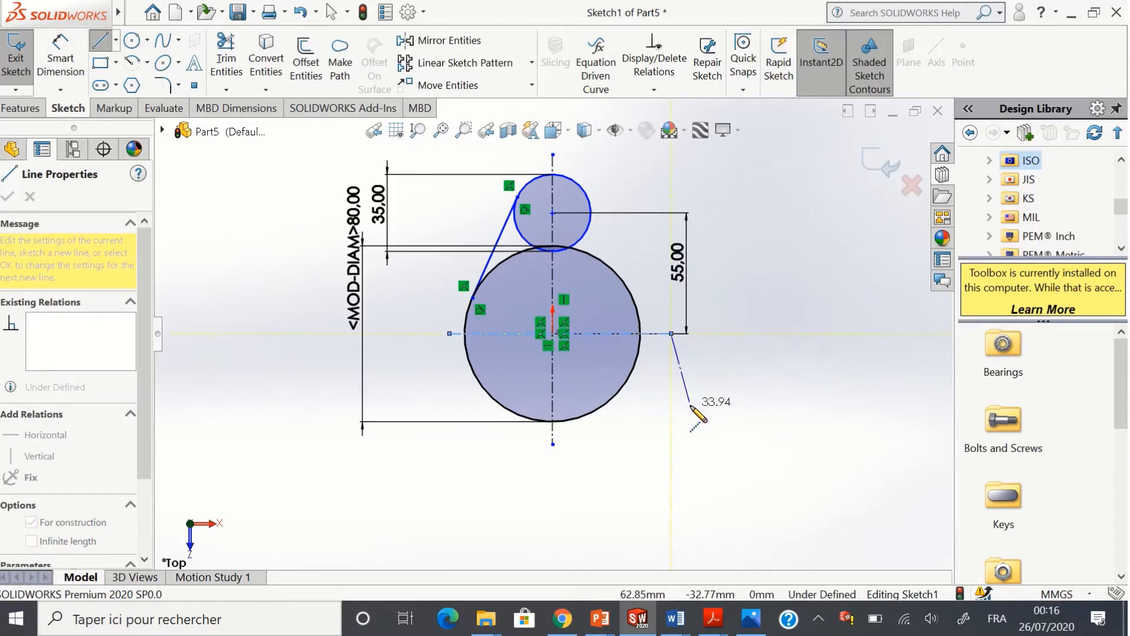
Step: Trim away the large circle's right half and upper-left arc inside the tangent line, plus the small circle's right side and lower-left arc
{"action": "key", "text": "Escape"}
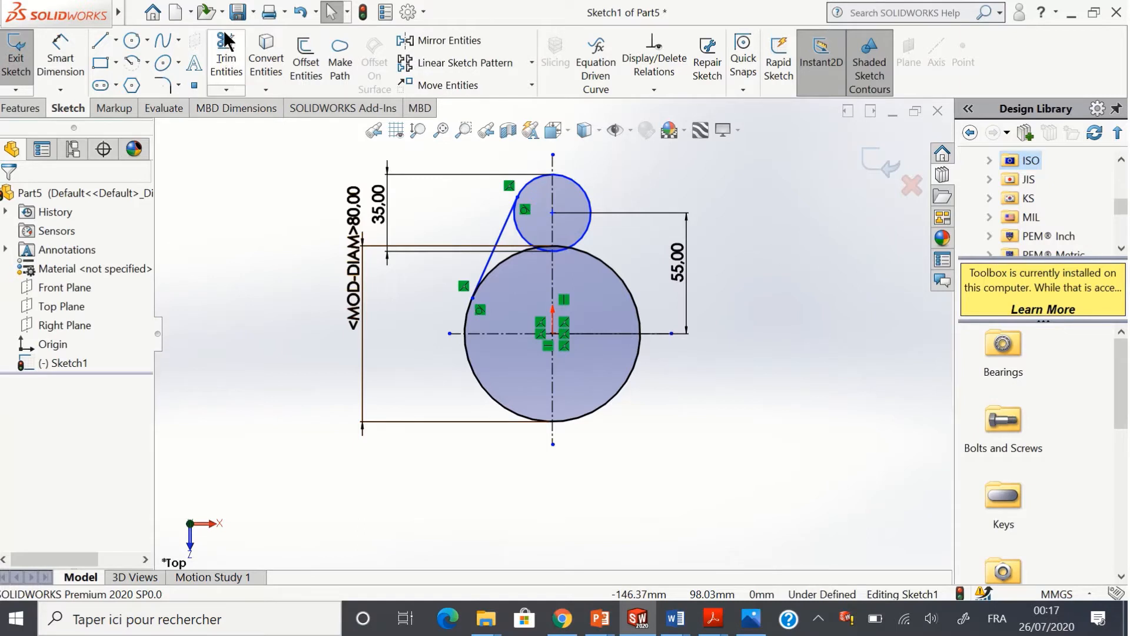
{"action": "left_click", "coordinate": [225, 61]}
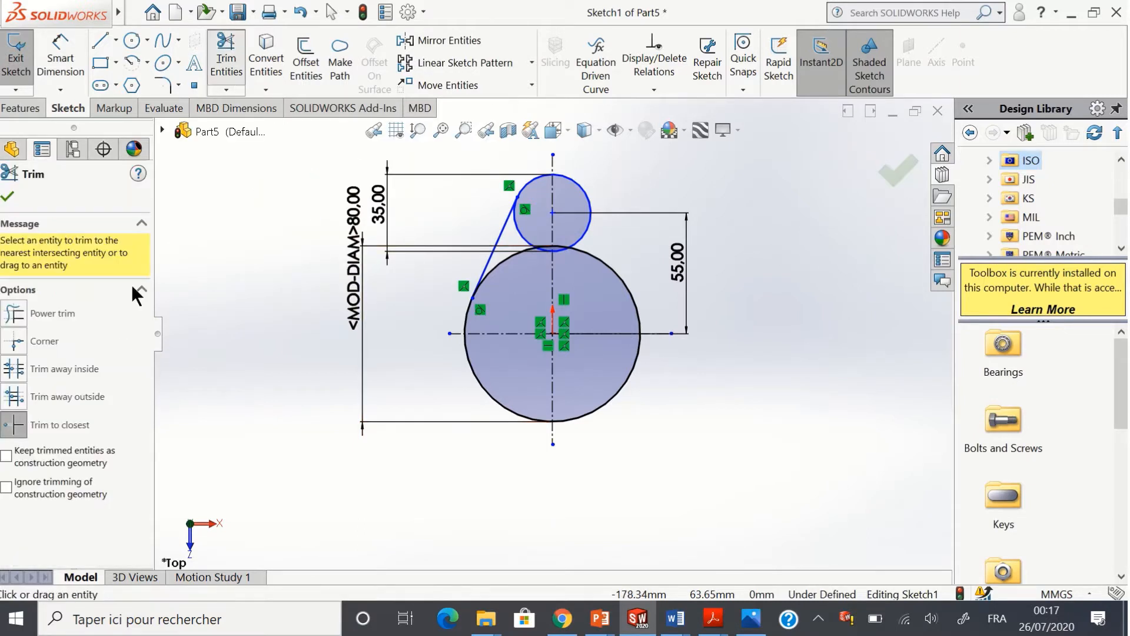
{"action": "left_click", "coordinate": [624, 384]}
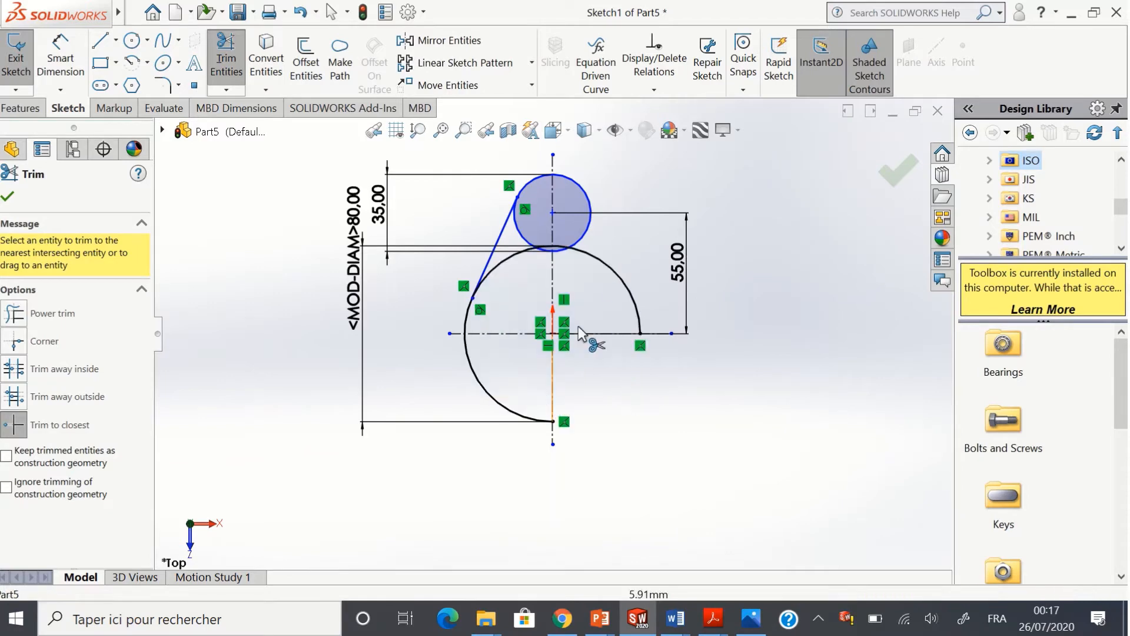
{"action": "left_click", "coordinate": [604, 268]}
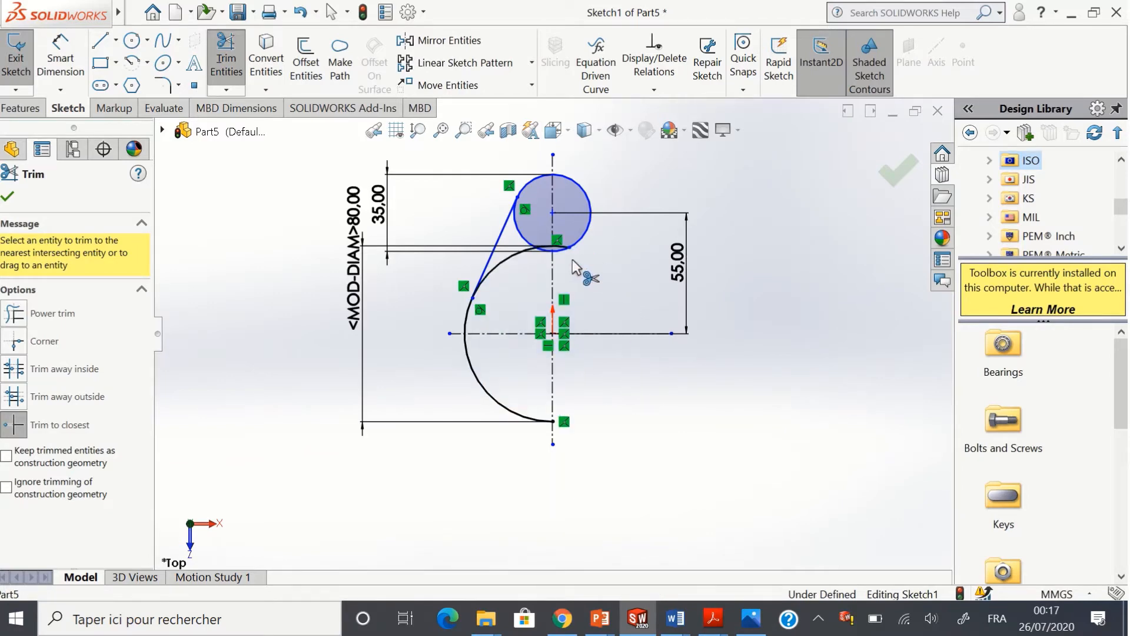
{"action": "left_click", "coordinate": [510, 257]}
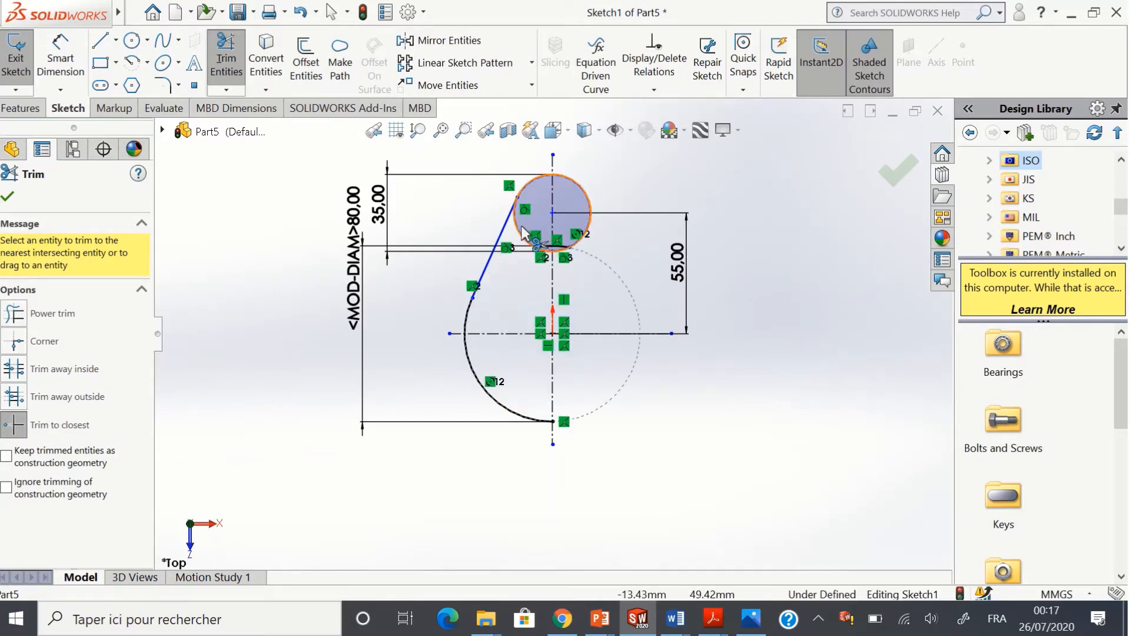
{"action": "left_click", "coordinate": [518, 234]}
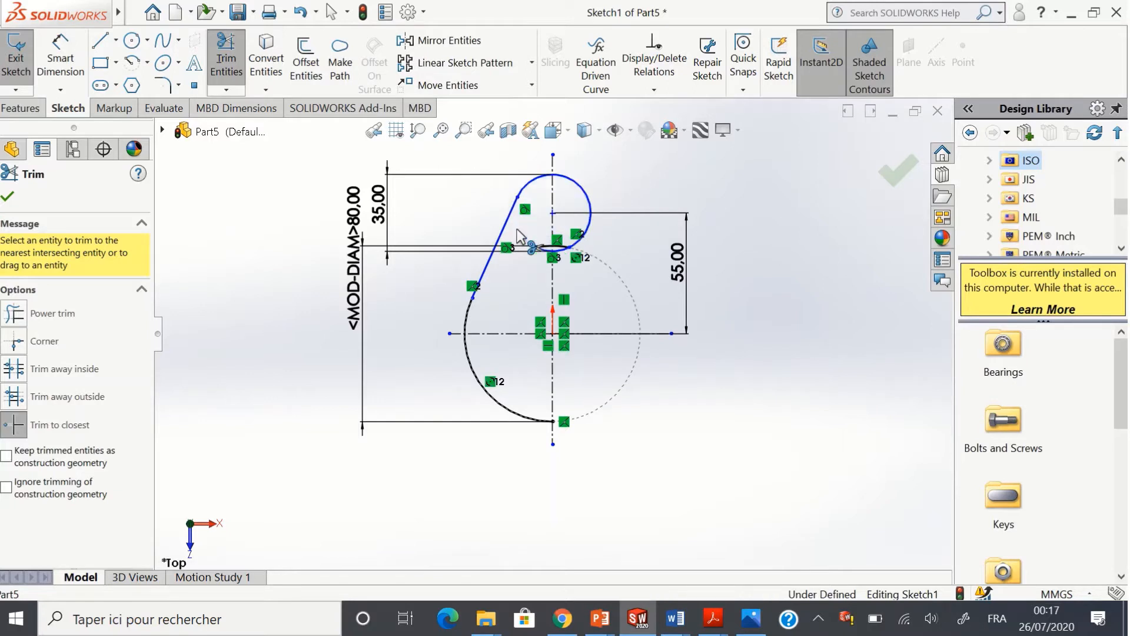
{"action": "left_click", "coordinate": [585, 202]}
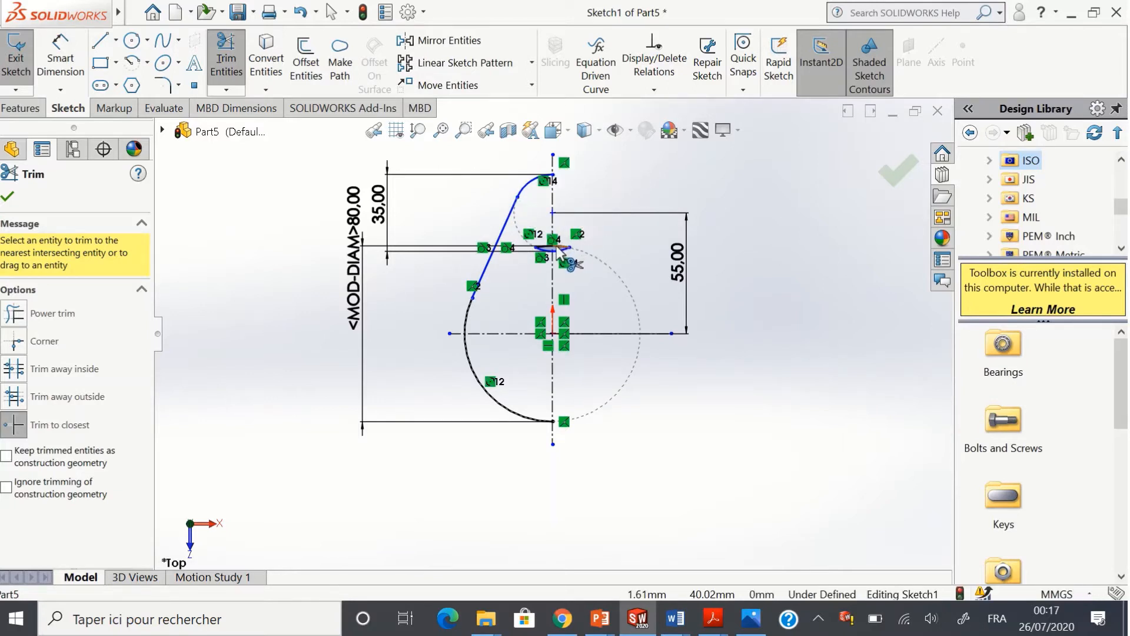
Step: Trim away the small lens-shaped arcs left on the vertical centerline where the two circles overlapped
{"action": "left_click", "coordinate": [464, 130]}
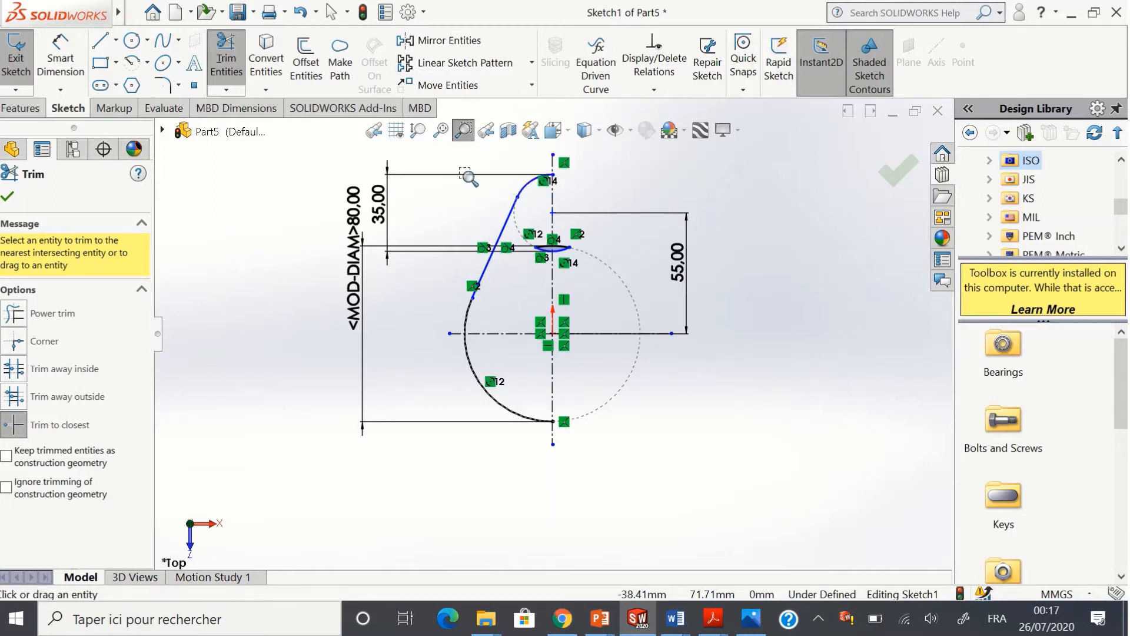
{"action": "left_click_drag", "start_coordinate": [465, 175], "coordinate": [605, 321]}
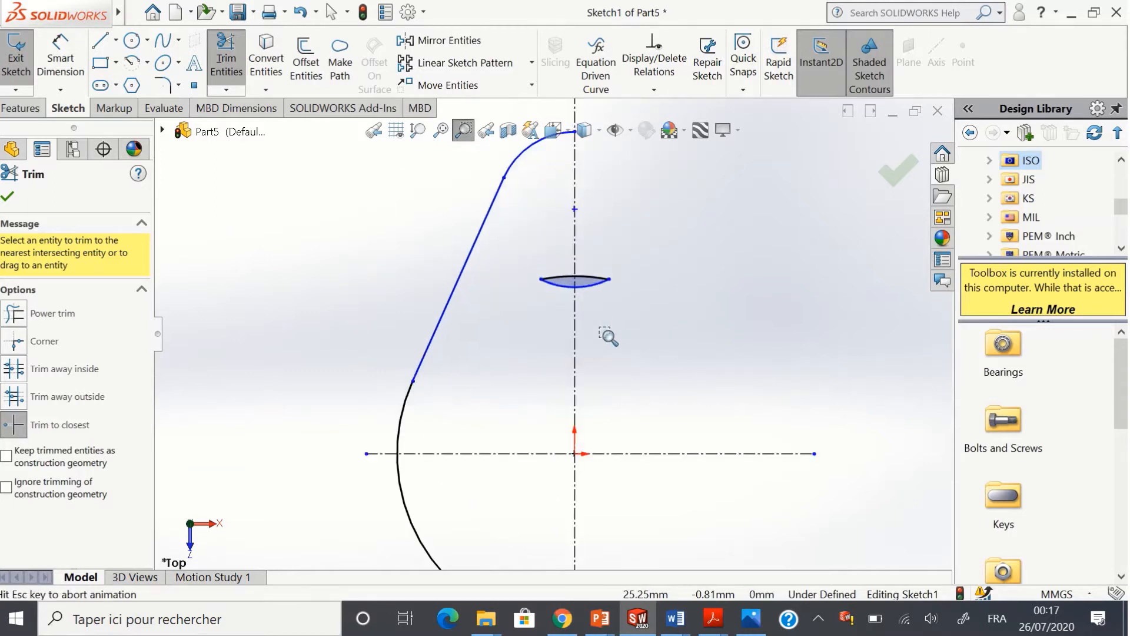
{"action": "left_click", "coordinate": [464, 130]}
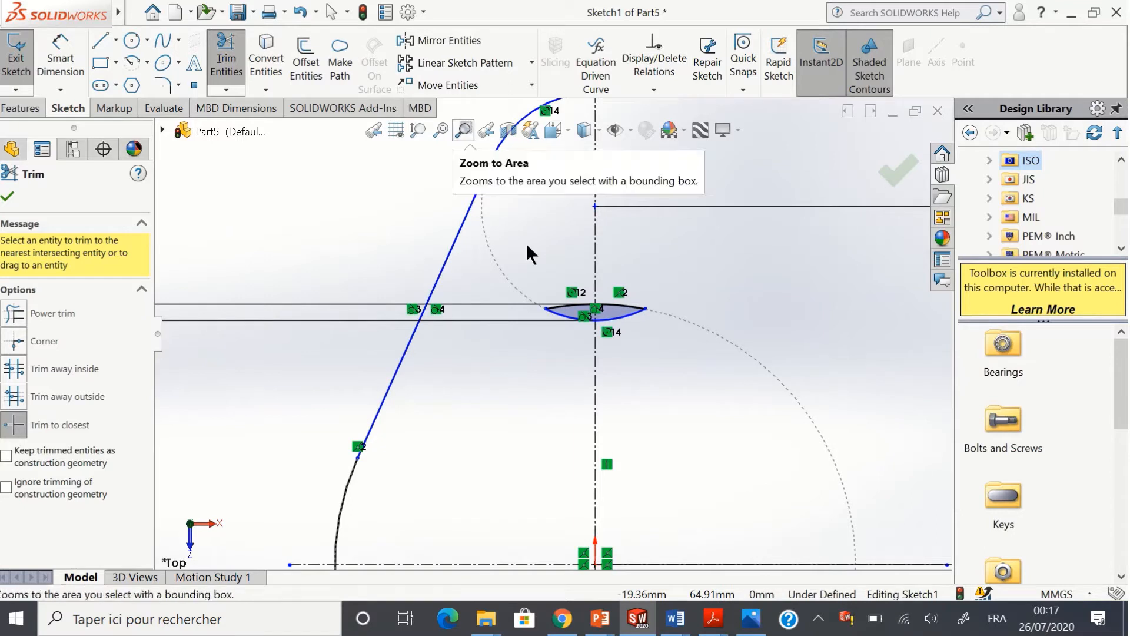
{"action": "left_click", "coordinate": [576, 306]}
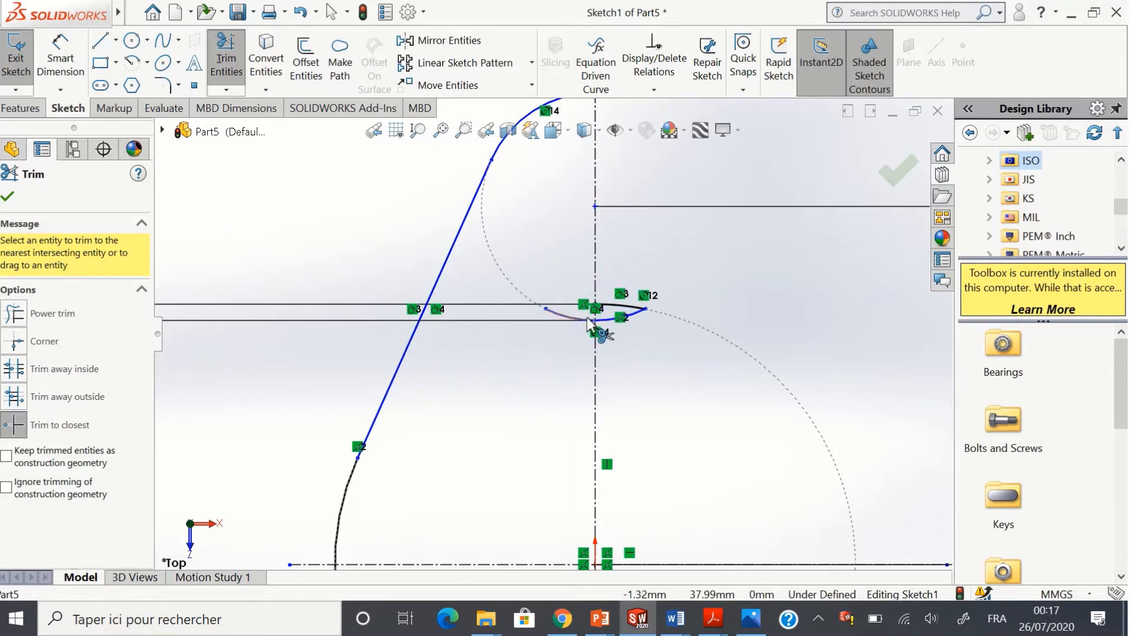
{"action": "left_click", "coordinate": [617, 314]}
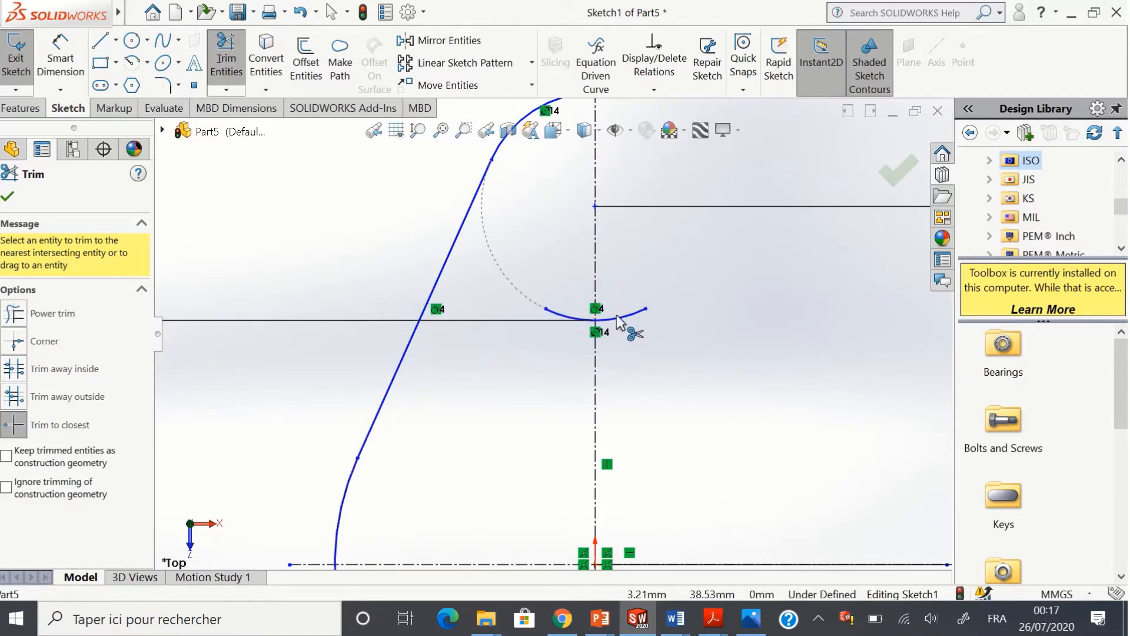
{"action": "left_click", "coordinate": [616, 316]}
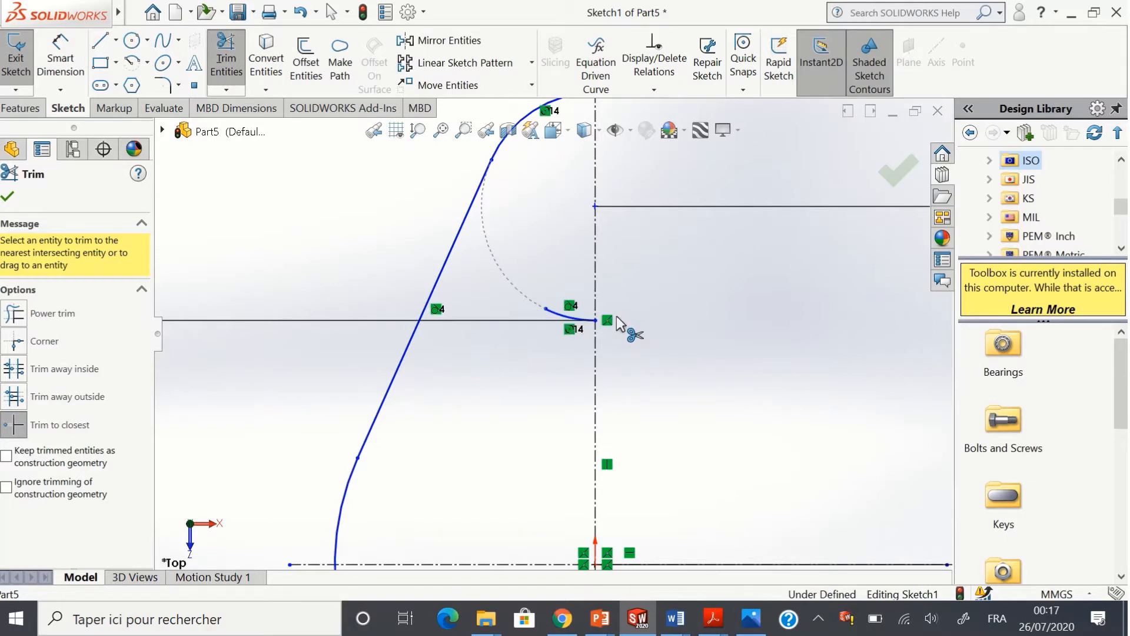
{"action": "left_click", "coordinate": [567, 320]}
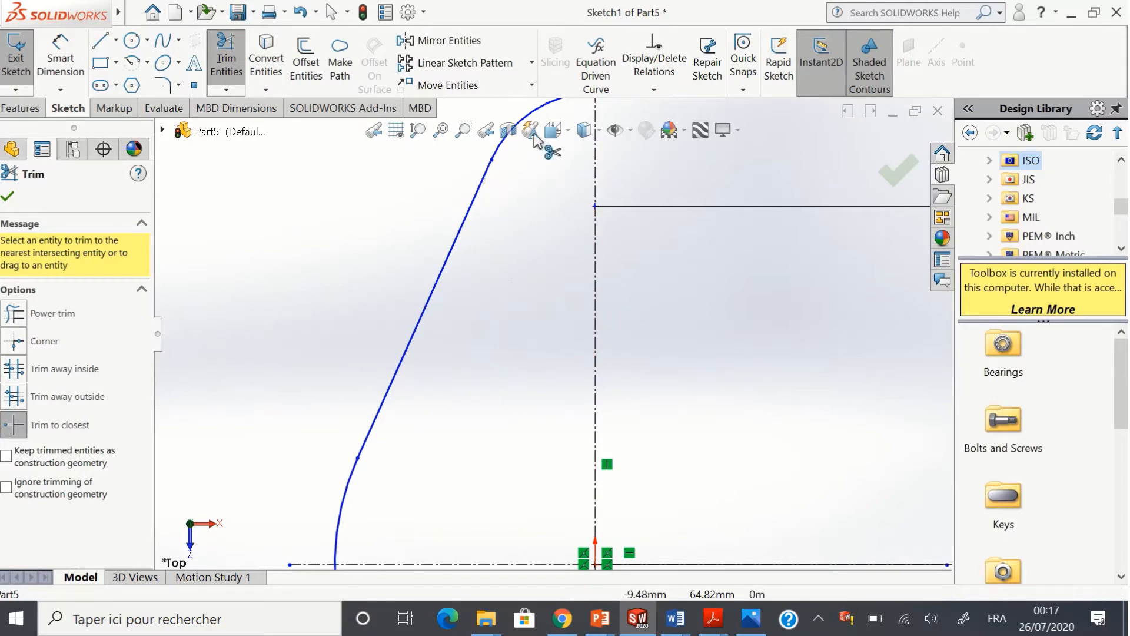
Step: Trim away the large circle's lower-left quarter below the horizontal centerline
{"action": "left_click", "coordinate": [486, 132]}
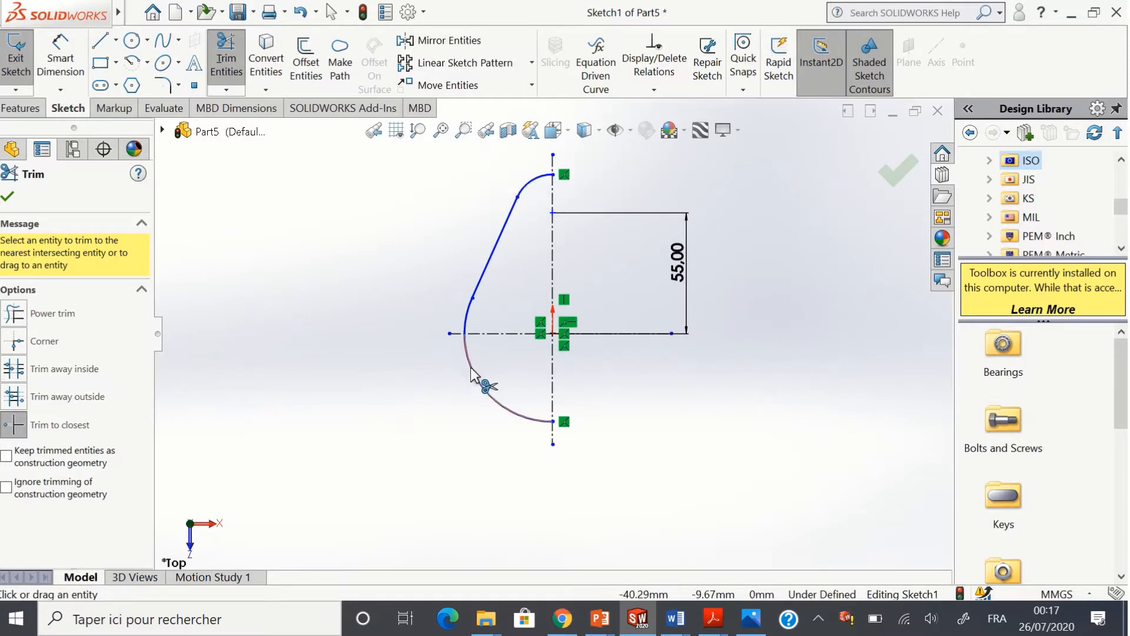
{"action": "left_click", "coordinate": [480, 377]}
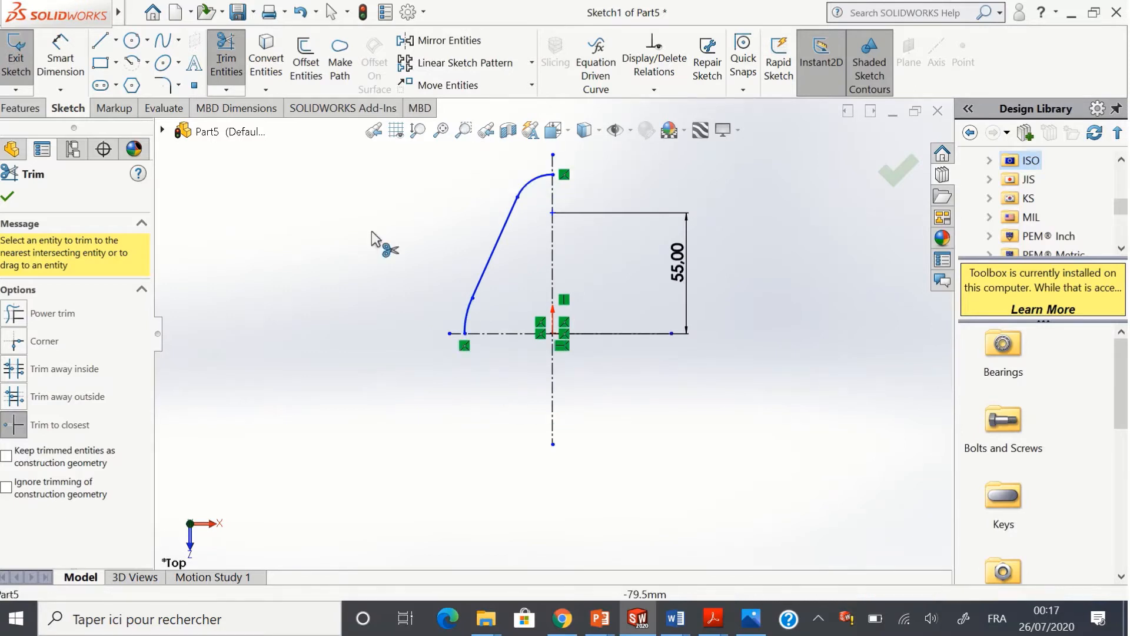
{"action": "left_click", "coordinate": [8, 198]}
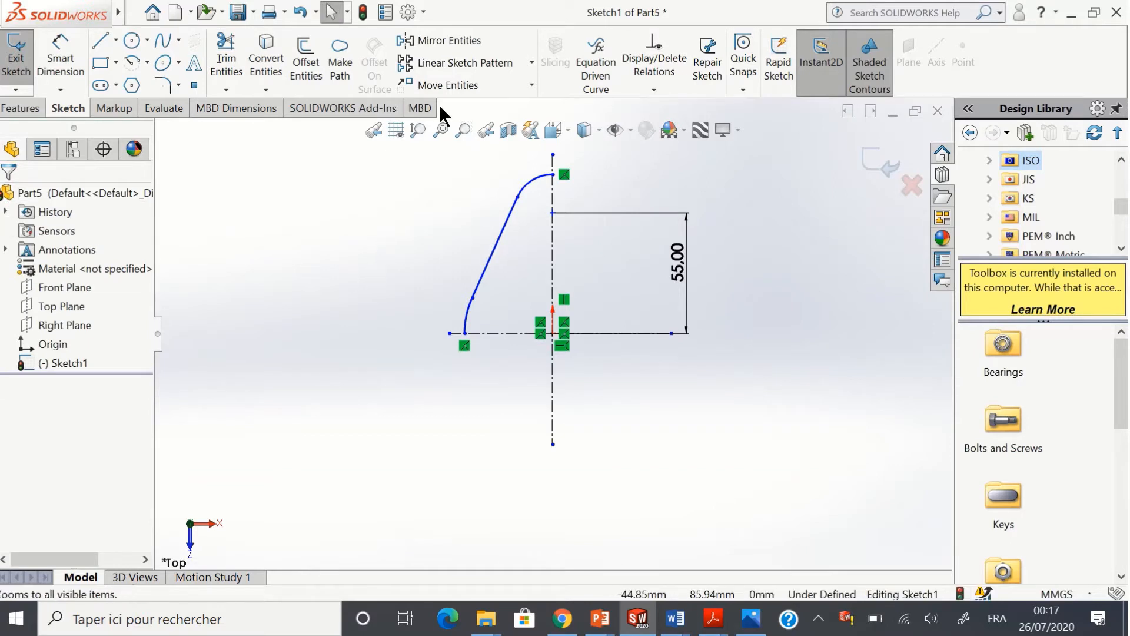
Step: Mirror the two arcs and the tangent line about the vertical centerline, keeping the originals
{"action": "left_click", "coordinate": [422, 39]}
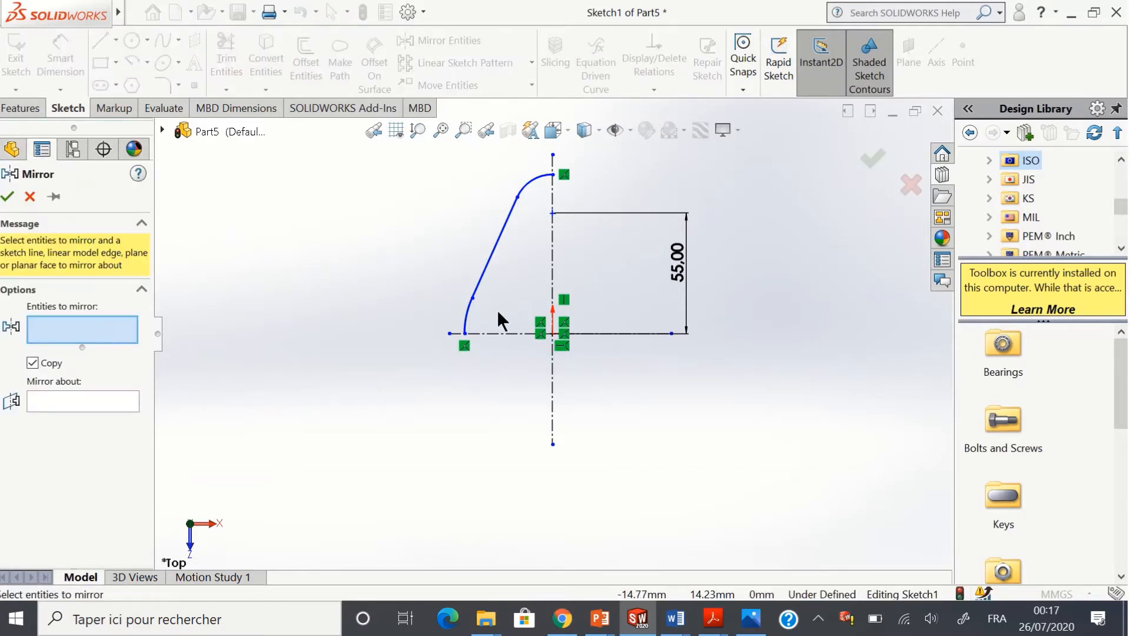
{"action": "left_click", "coordinate": [468, 319]}
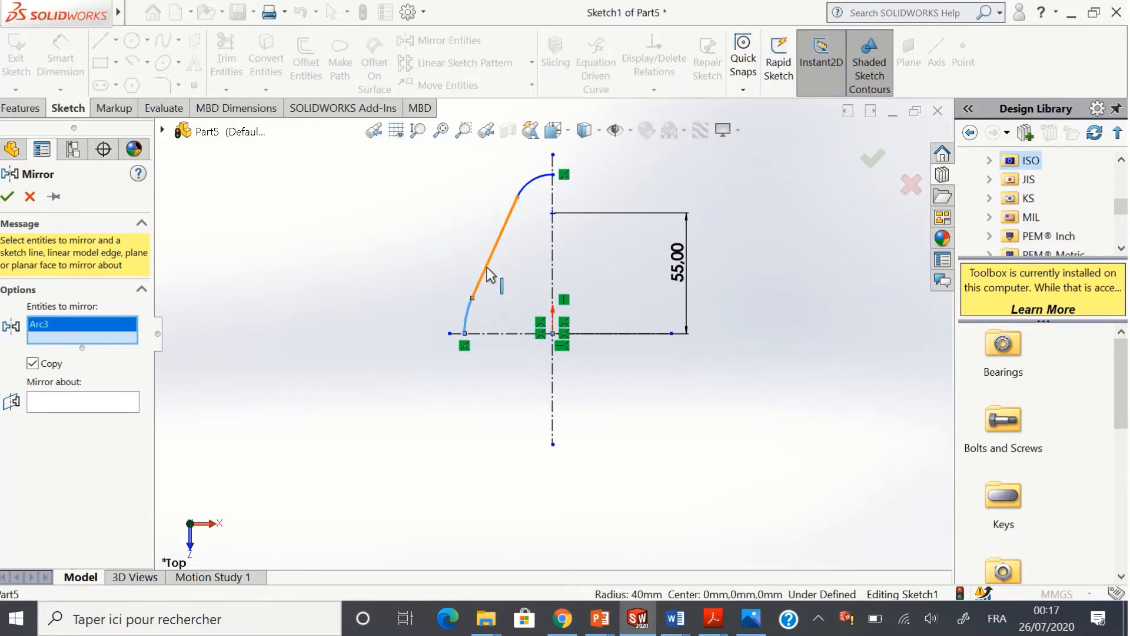
{"action": "left_click", "coordinate": [488, 272]}
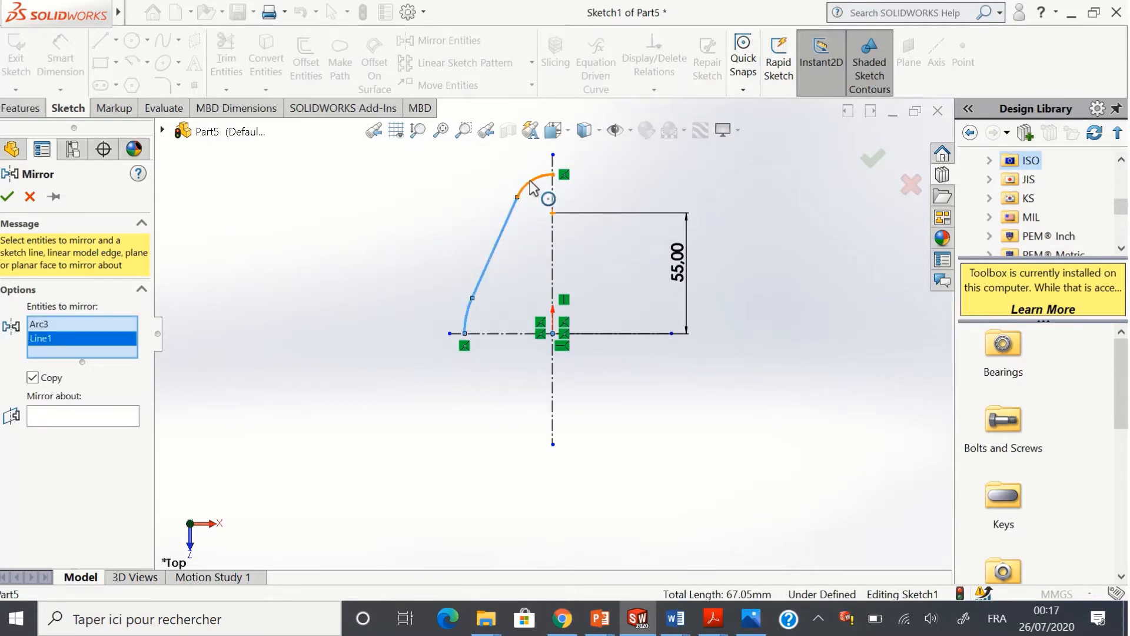
{"action": "left_click", "coordinate": [532, 187]}
{"action": "left_click", "coordinate": [557, 259]}
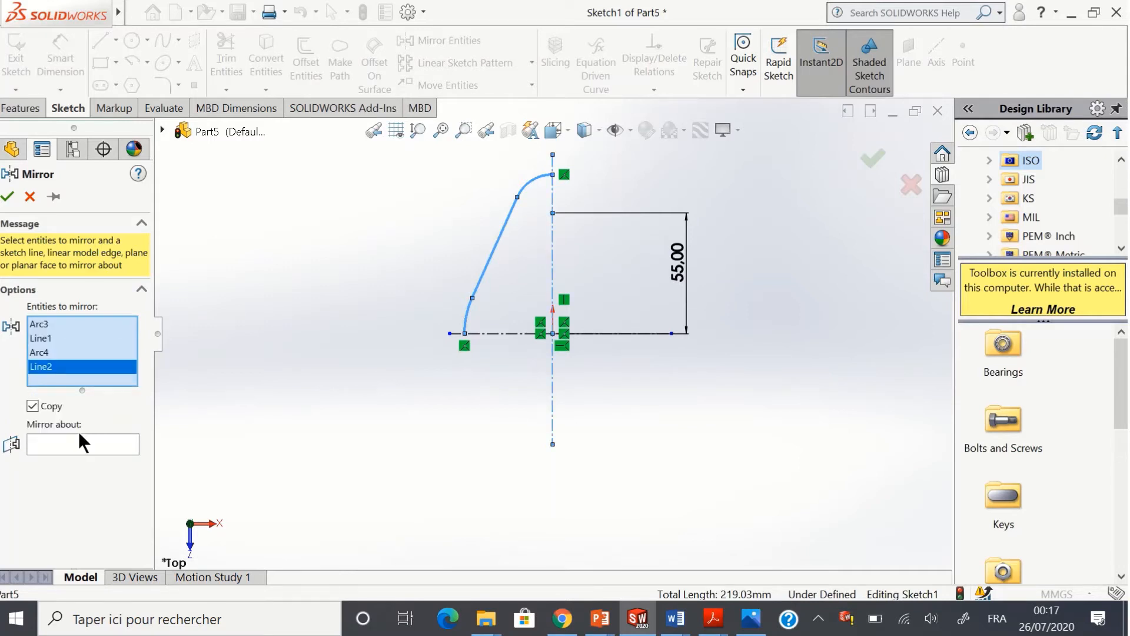
{"action": "left_click", "coordinate": [83, 447]}
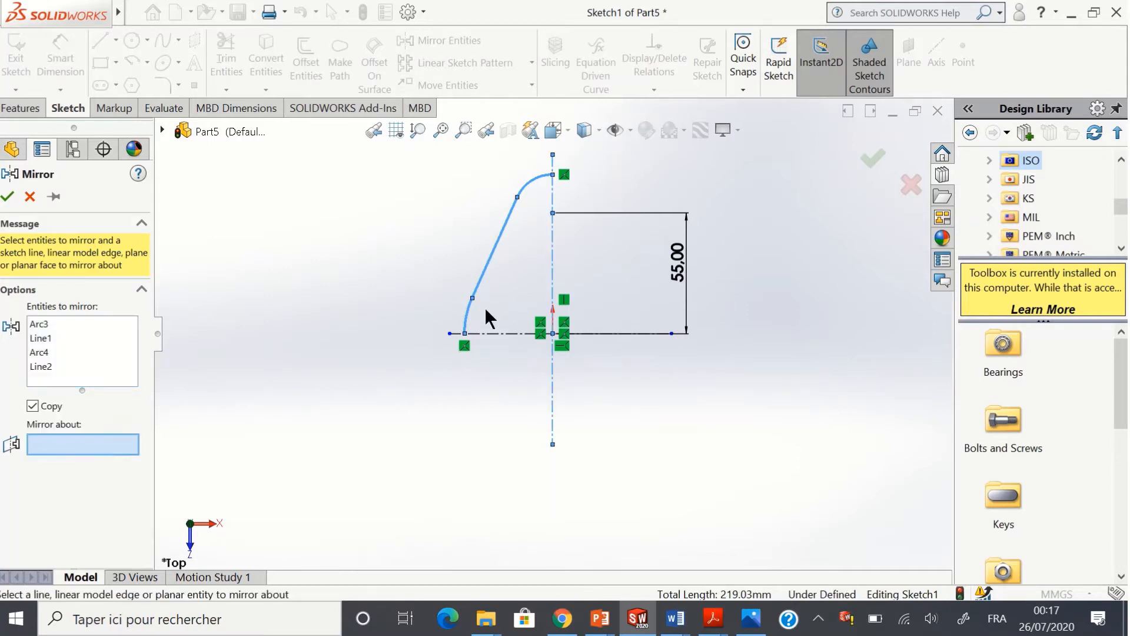
{"action": "left_click", "coordinate": [553, 272]}
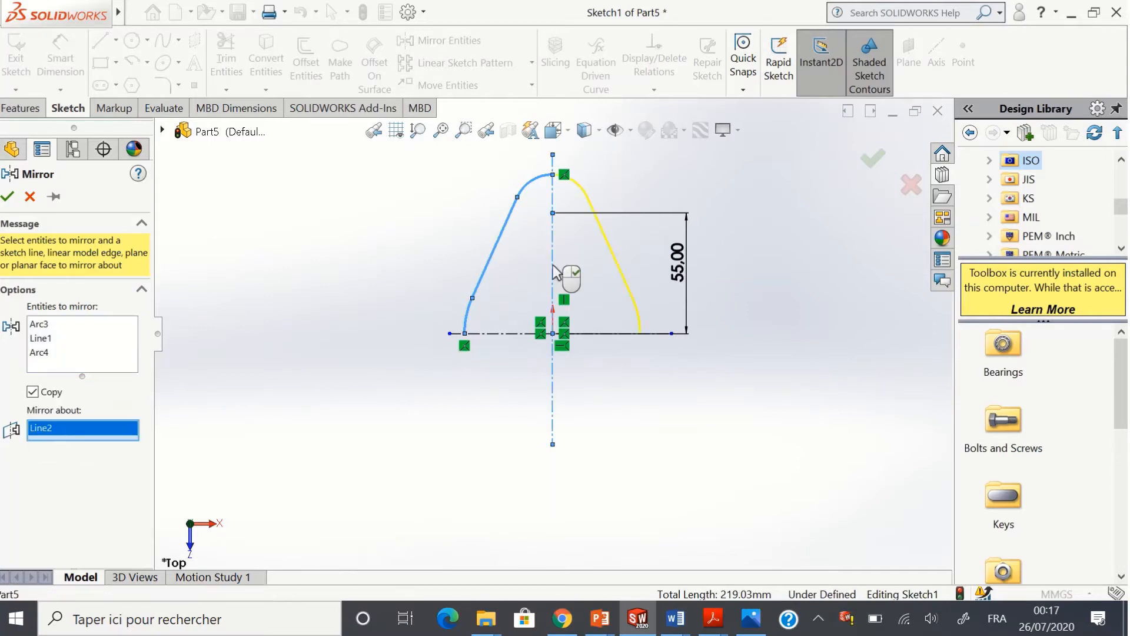
{"action": "left_click", "coordinate": [8, 198]}
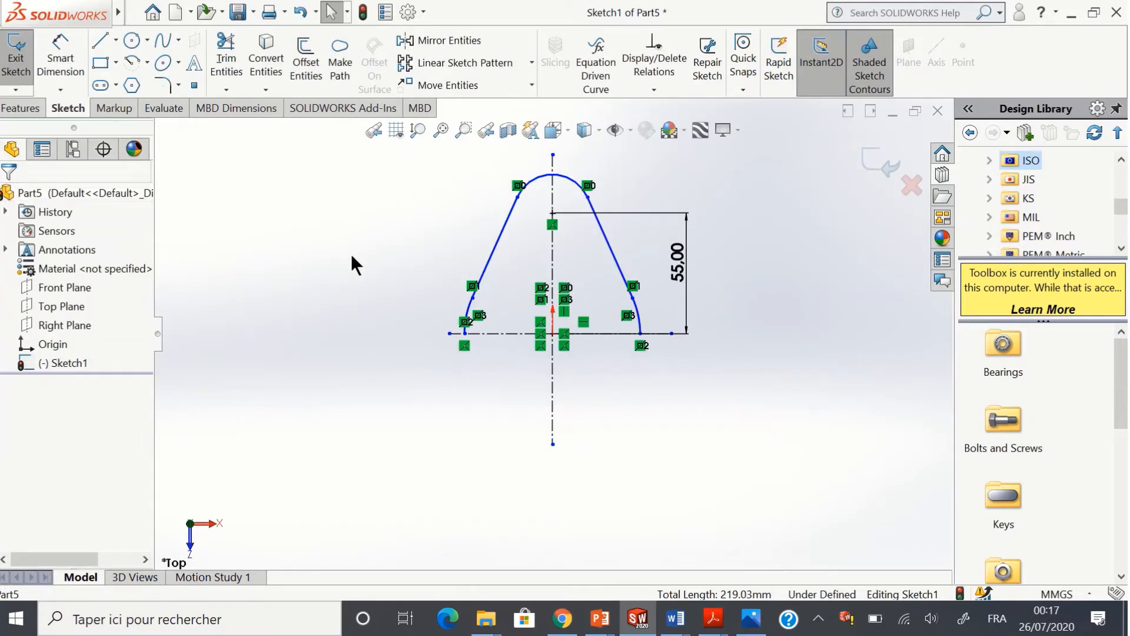
Step: Mirror the whole upper outline, both tangent lines and all arcs, about the horizontal centerline to close the profile
{"action": "left_click", "coordinate": [440, 39]}
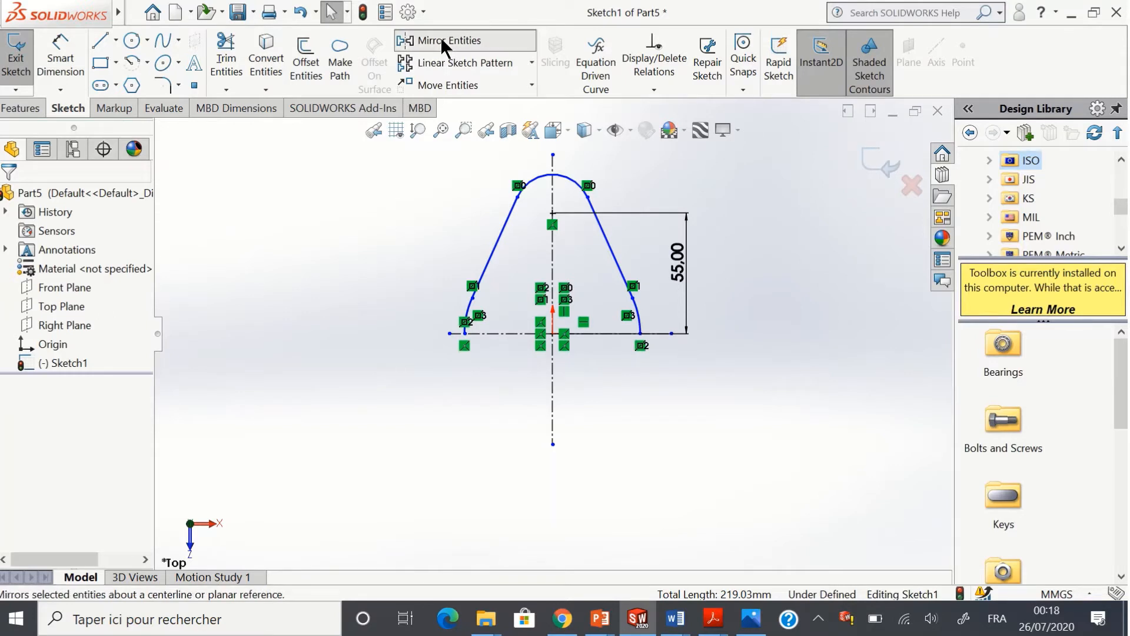
{"action": "left_click", "coordinate": [498, 250]}
{"action": "left_click", "coordinate": [468, 311]}
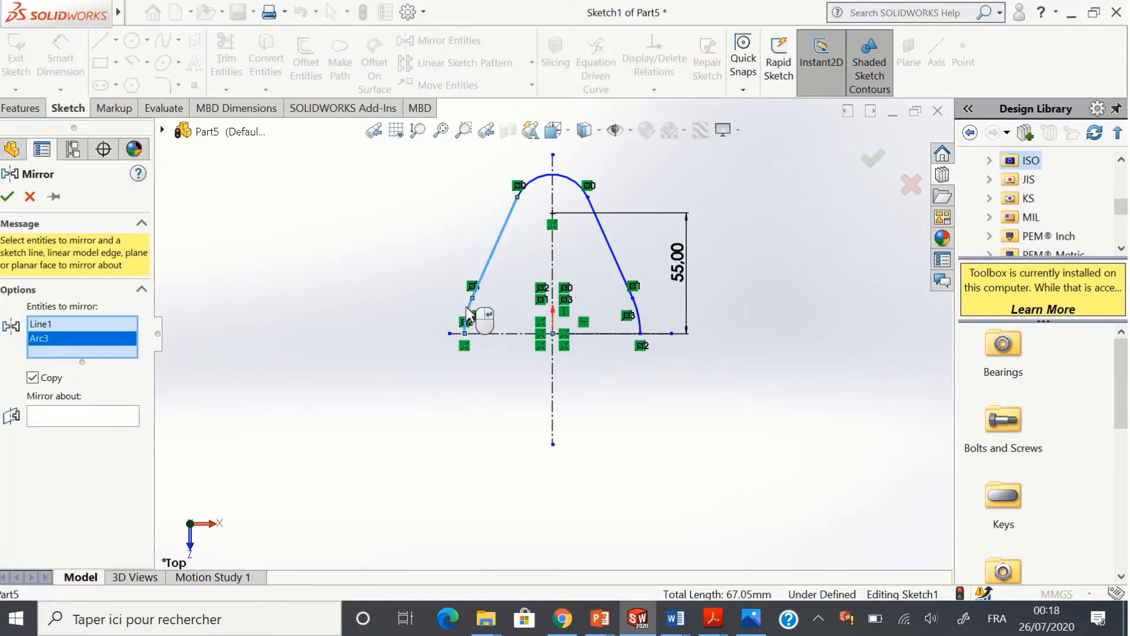
{"action": "left_click", "coordinate": [541, 186]}
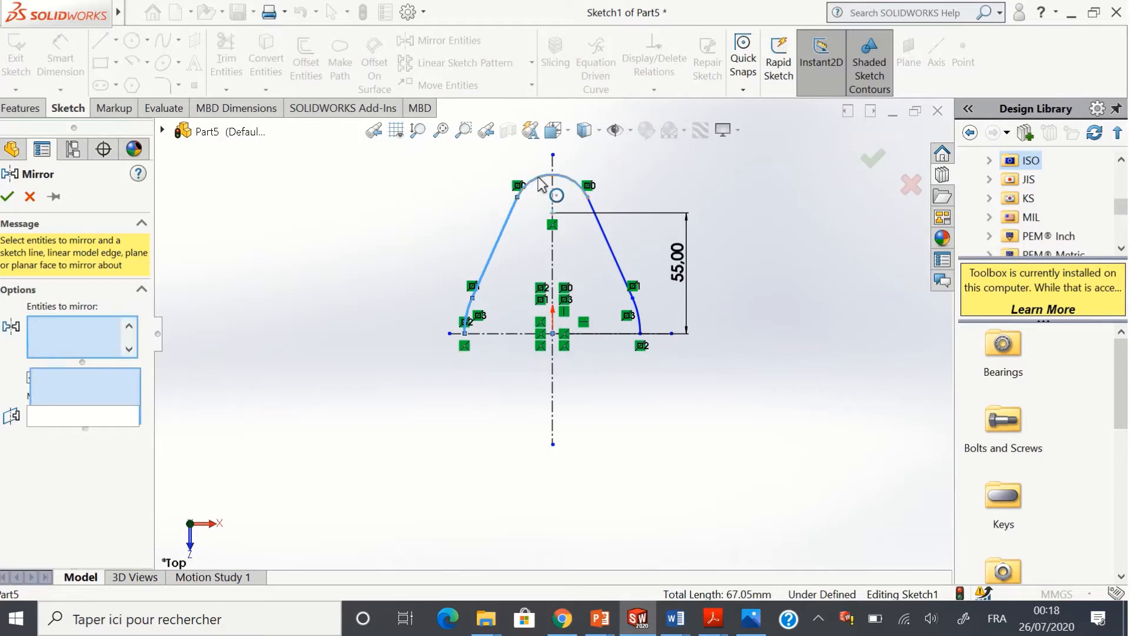
{"action": "left_click", "coordinate": [604, 232]}
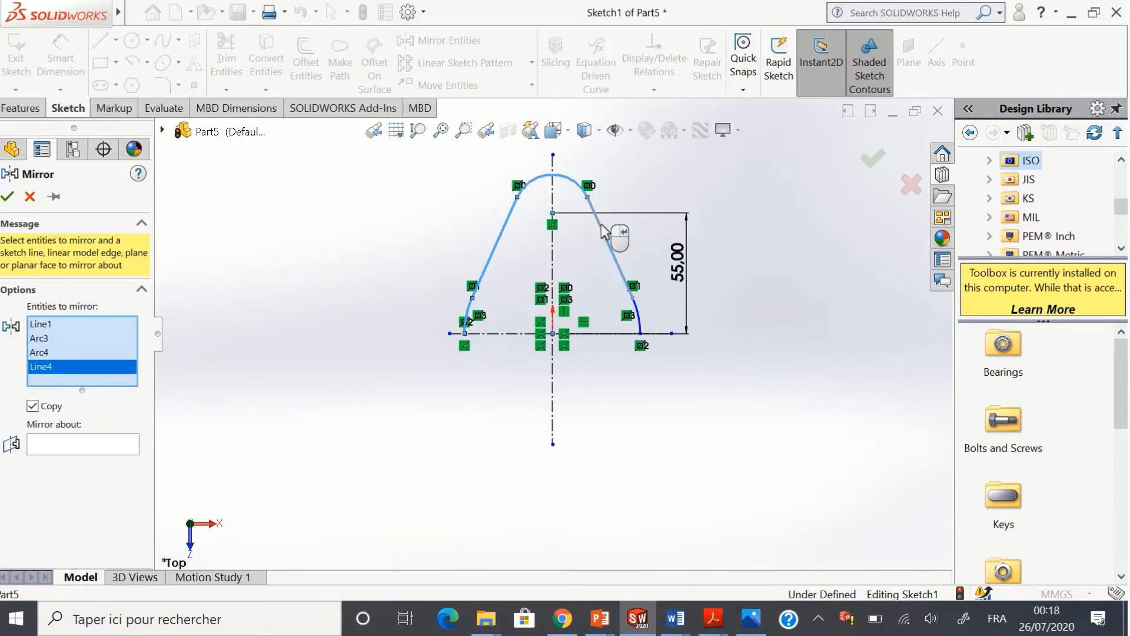
{"action": "left_click", "coordinate": [643, 326]}
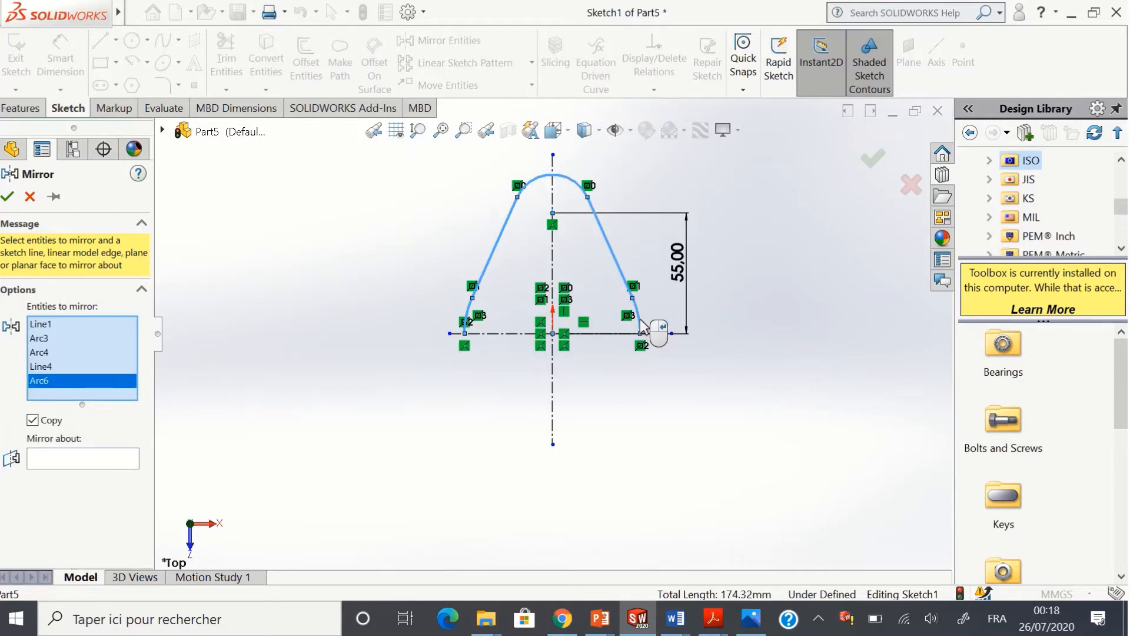
{"action": "left_click", "coordinate": [96, 453]}
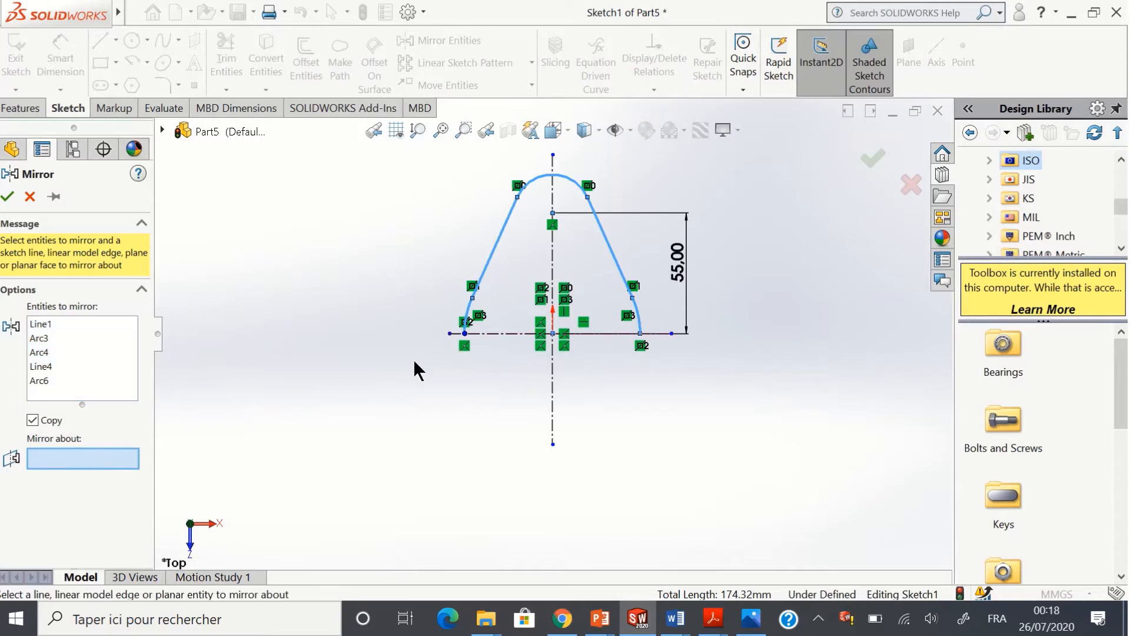
{"action": "left_click", "coordinate": [521, 333]}
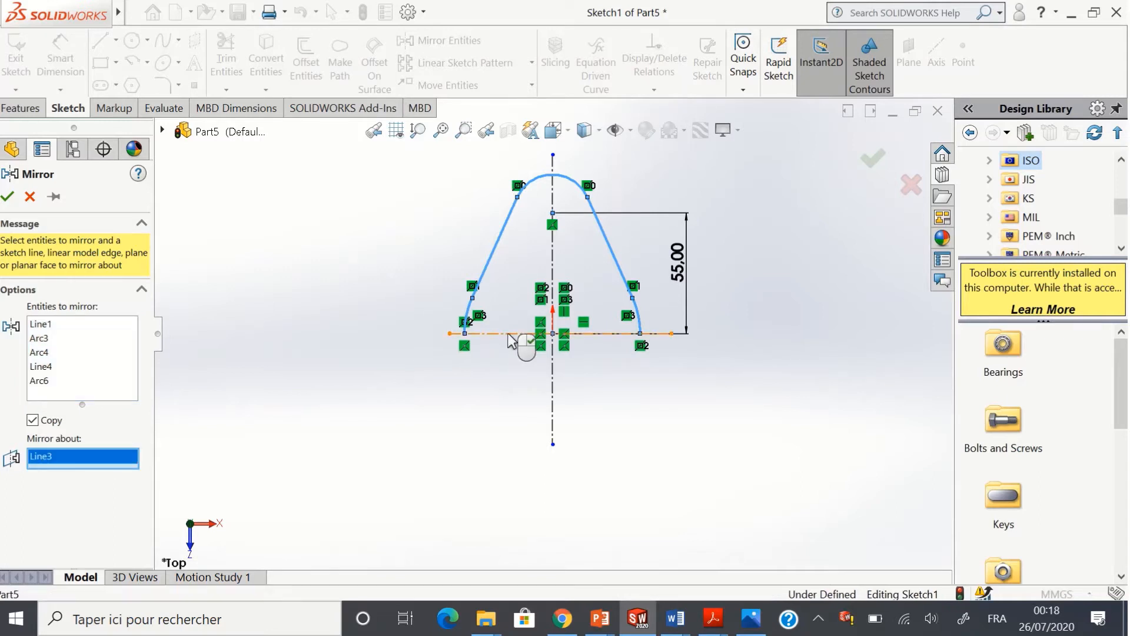
{"action": "left_click", "coordinate": [7, 197]}
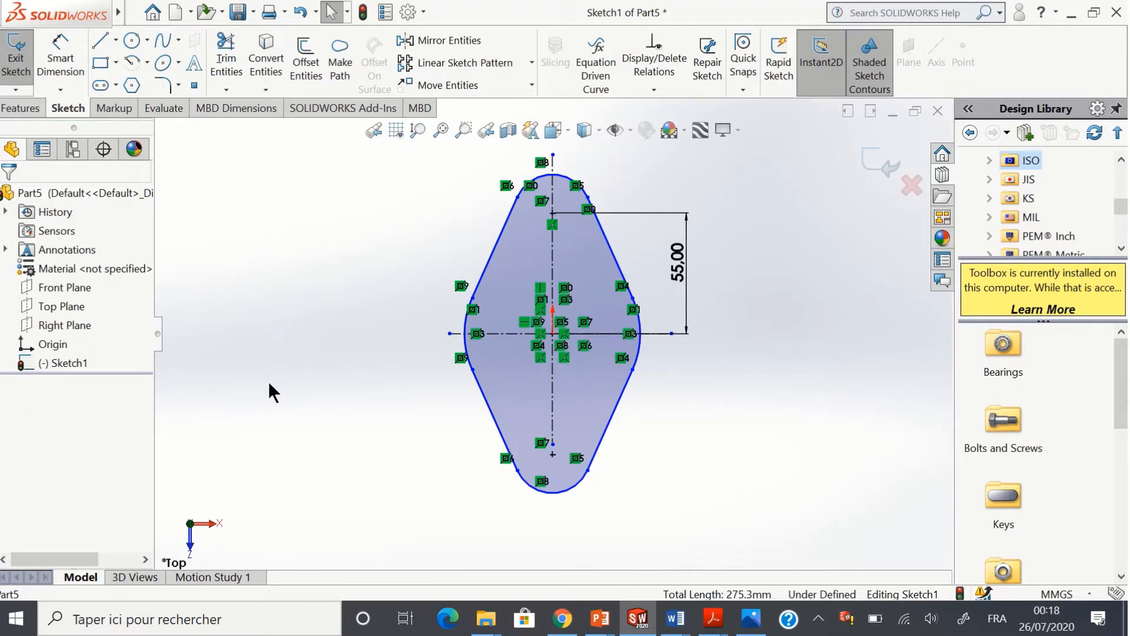
Step: Extrude the closed profile as a 10 mm blind boss with a 4° inward draft
{"action": "left_click", "coordinate": [21, 107]}
{"action": "left_click", "coordinate": [24, 51]}
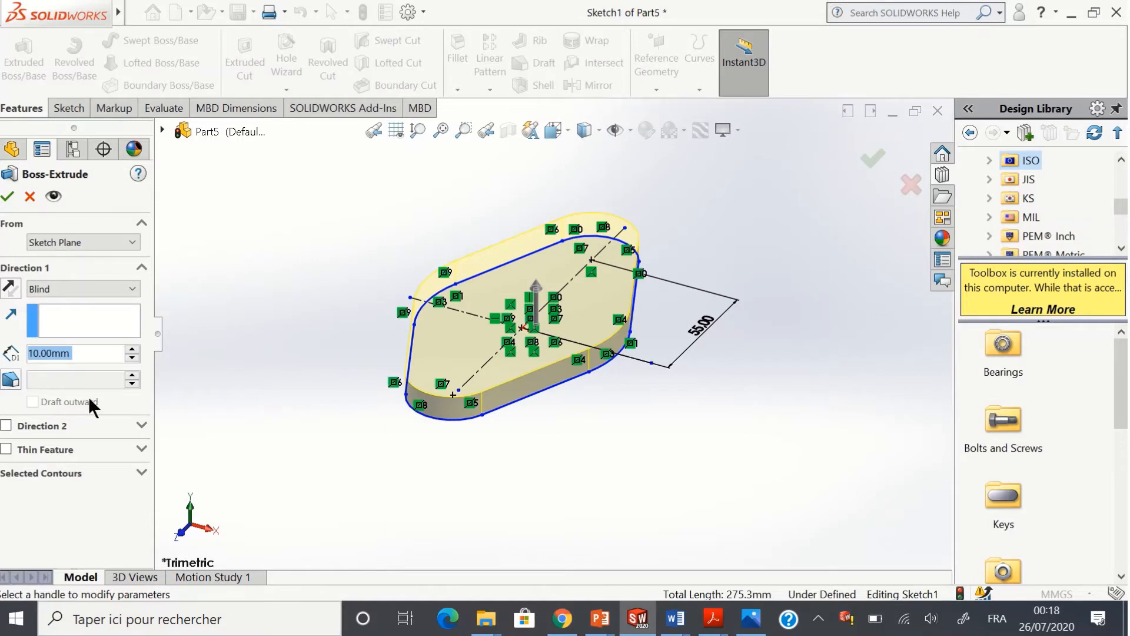
{"action": "left_click", "coordinate": [12, 380]}
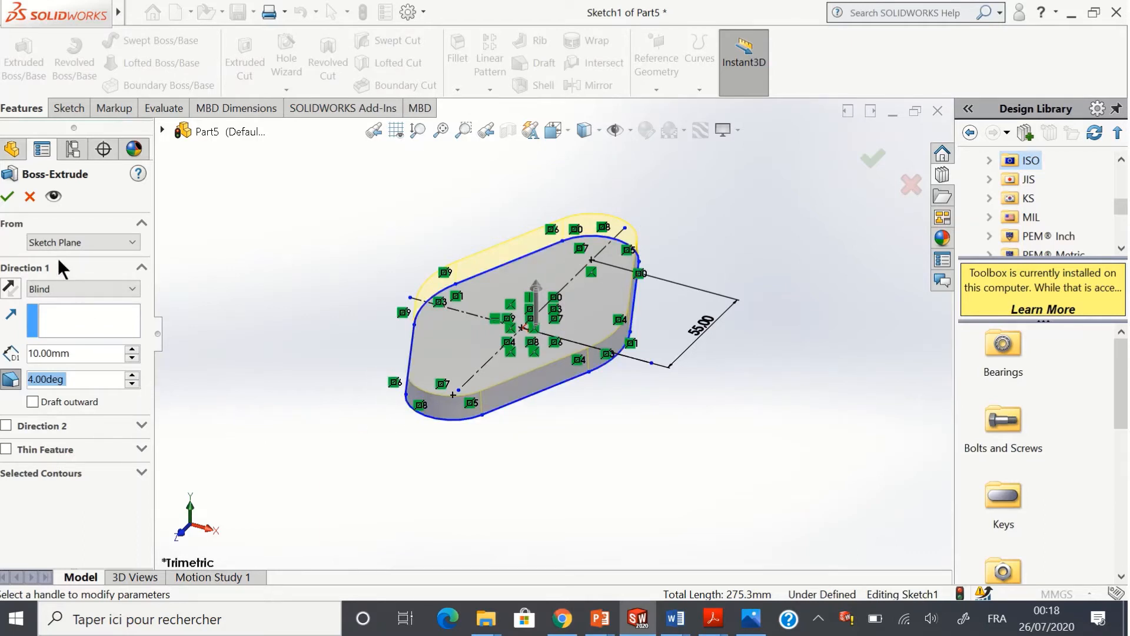
{"action": "left_click", "coordinate": [9, 196]}
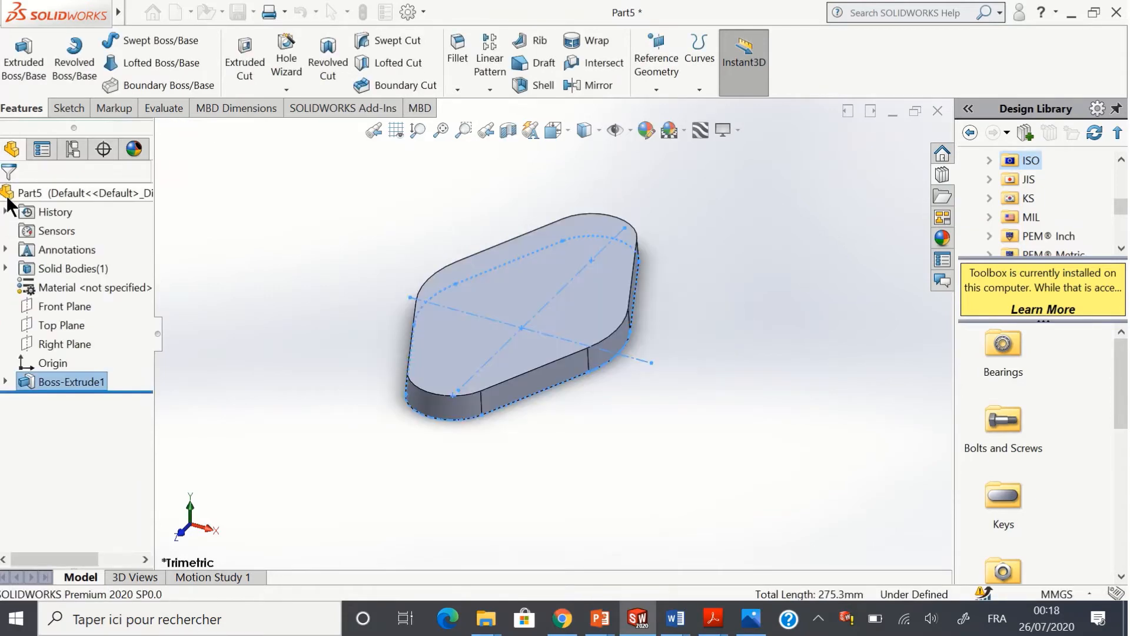
Step: Sketch a circle about 61 mm in diameter on the plate's top face, centred on the origin
{"action": "left_click", "coordinate": [568, 128]}
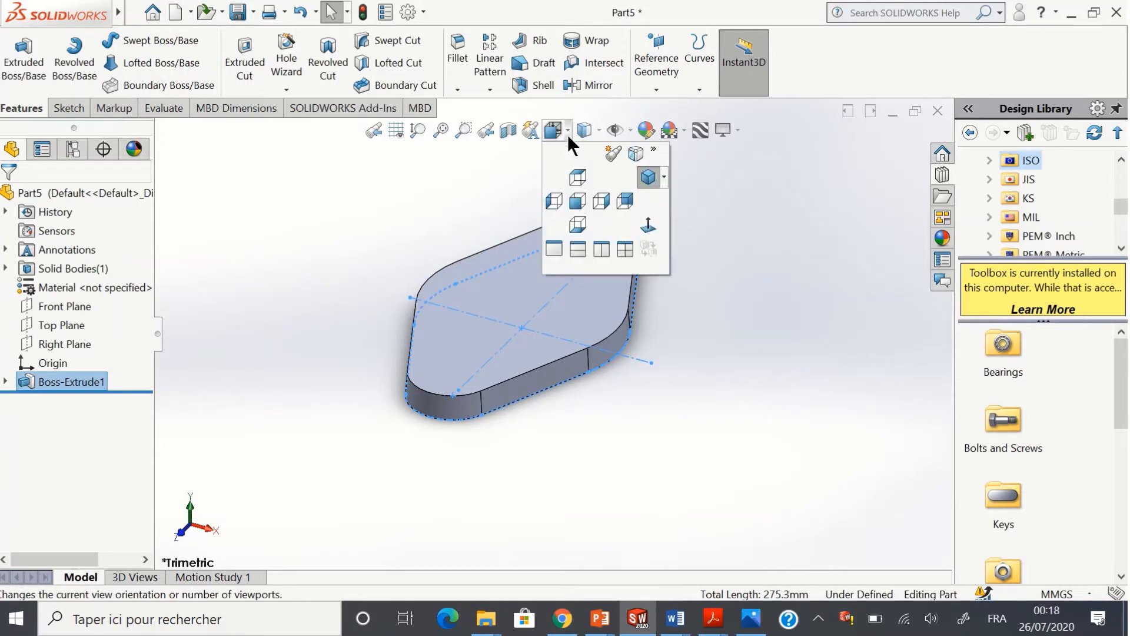
{"action": "left_click", "coordinate": [576, 200]}
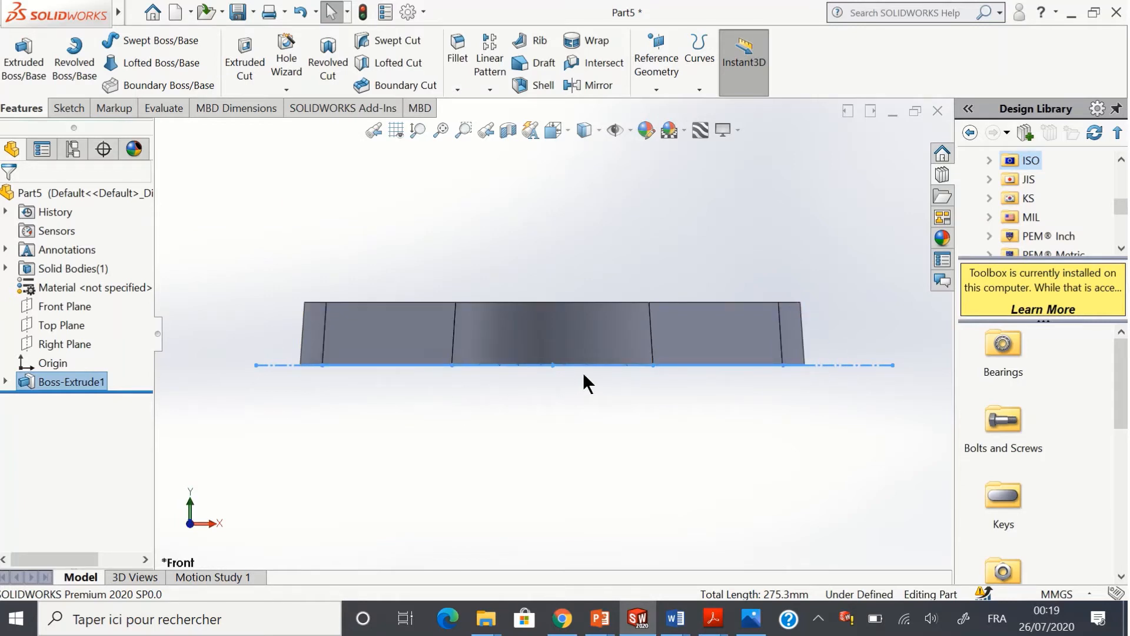
{"action": "left_click", "coordinate": [567, 129]}
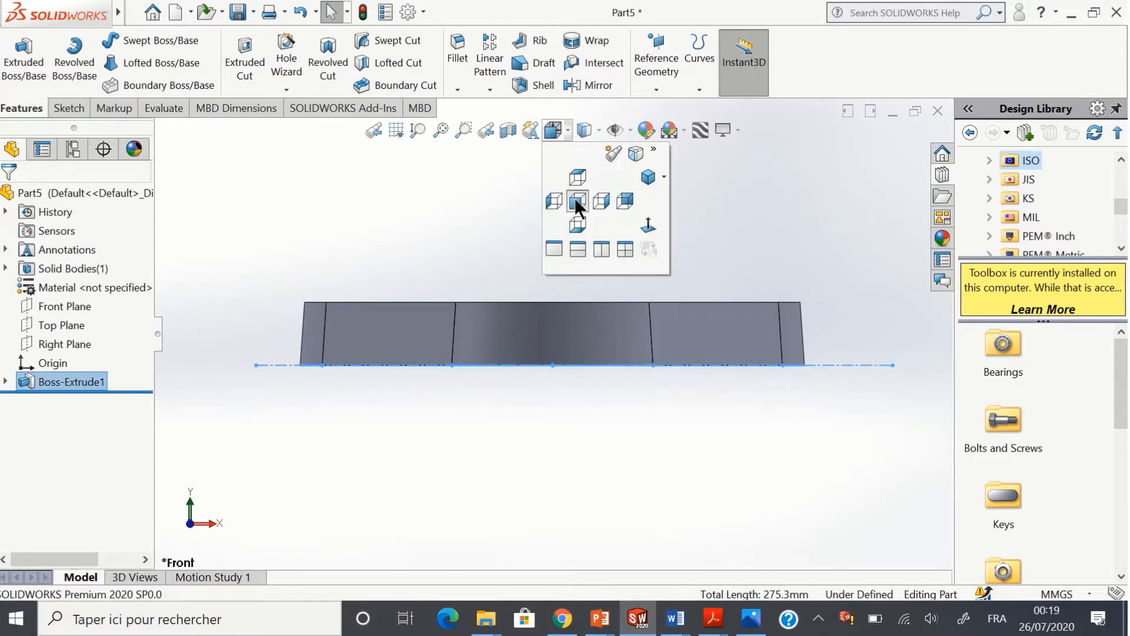
{"action": "left_click", "coordinate": [648, 177]}
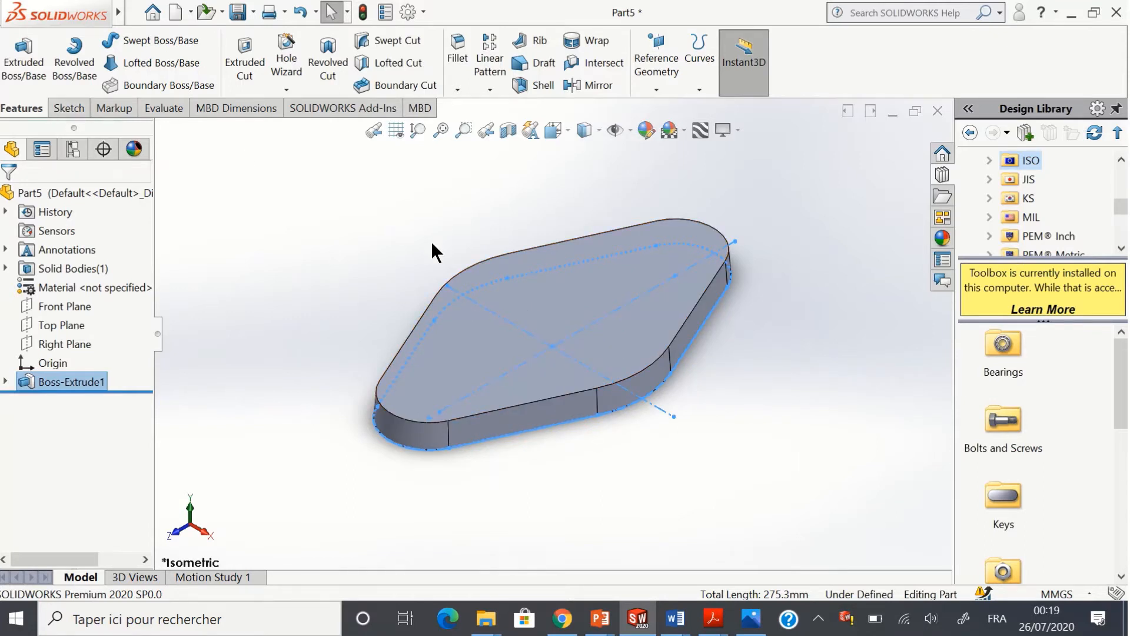
{"action": "left_click", "coordinate": [473, 323]}
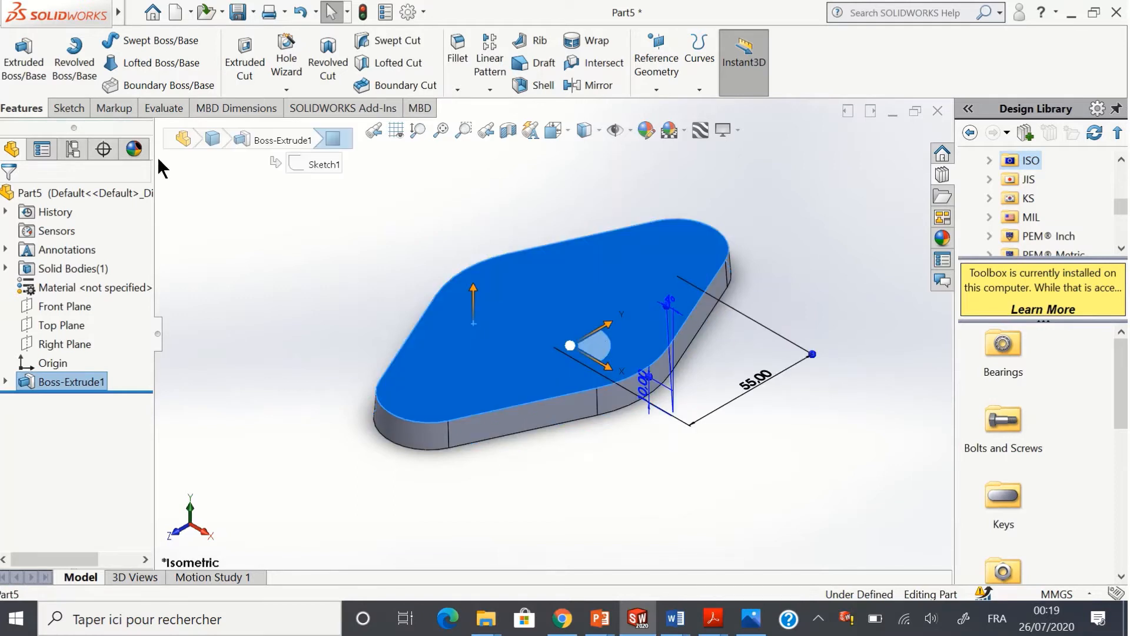
{"action": "left_click", "coordinate": [68, 108]}
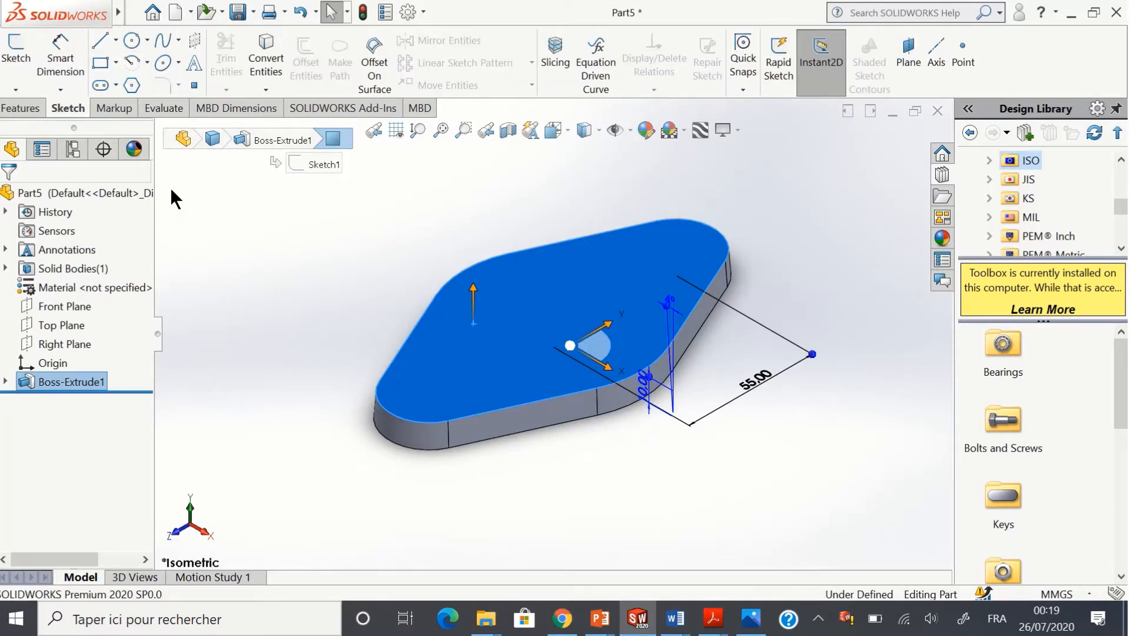
{"action": "left_click", "coordinate": [569, 126]}
{"action": "left_click", "coordinate": [647, 226]}
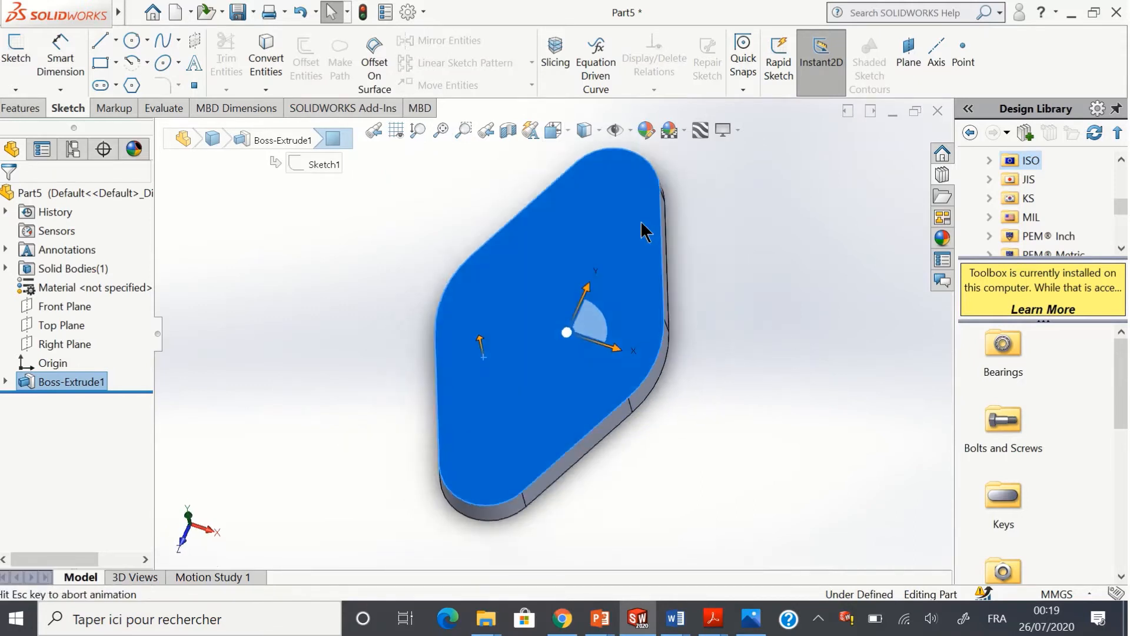
{"action": "left_click", "coordinate": [131, 41]}
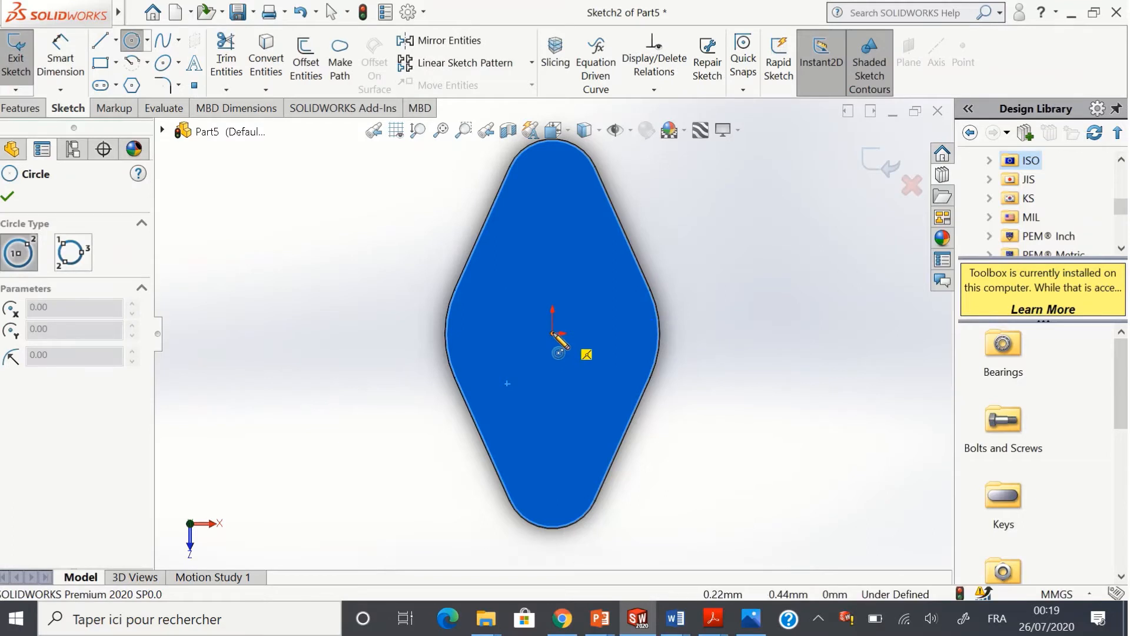
{"action": "left_click", "coordinate": [552, 334]}
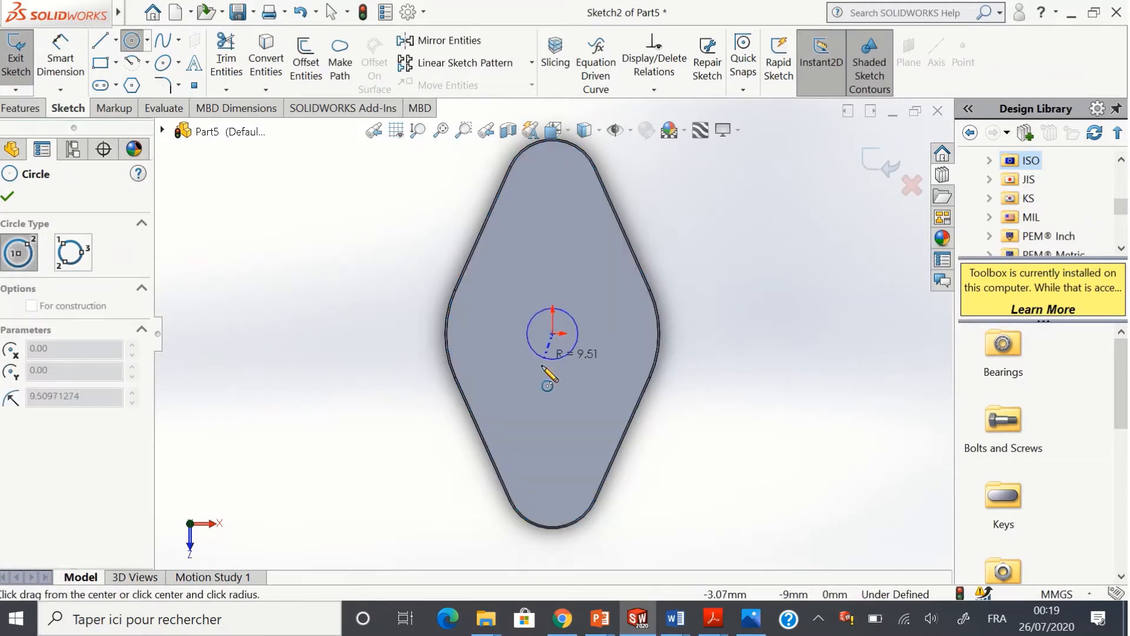
{"action": "double_click", "coordinate": [528, 411]}
{"action": "key", "text": "Escape"}
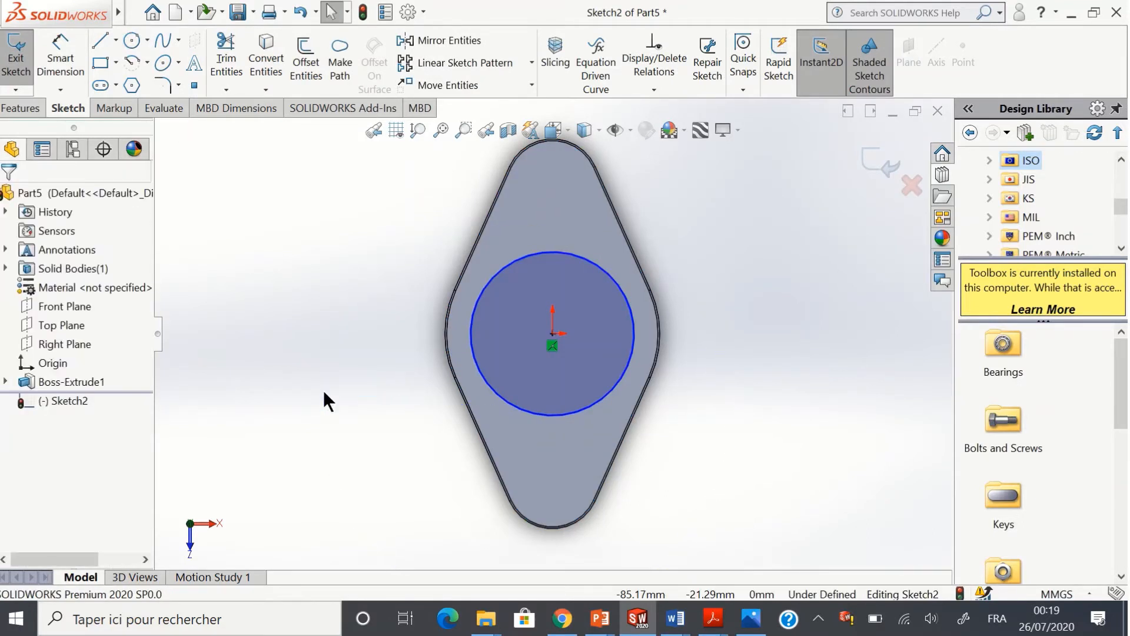
Step: Add a smaller concentric circle about 41 mm in diameter inside the first one
{"action": "left_click", "coordinate": [133, 38]}
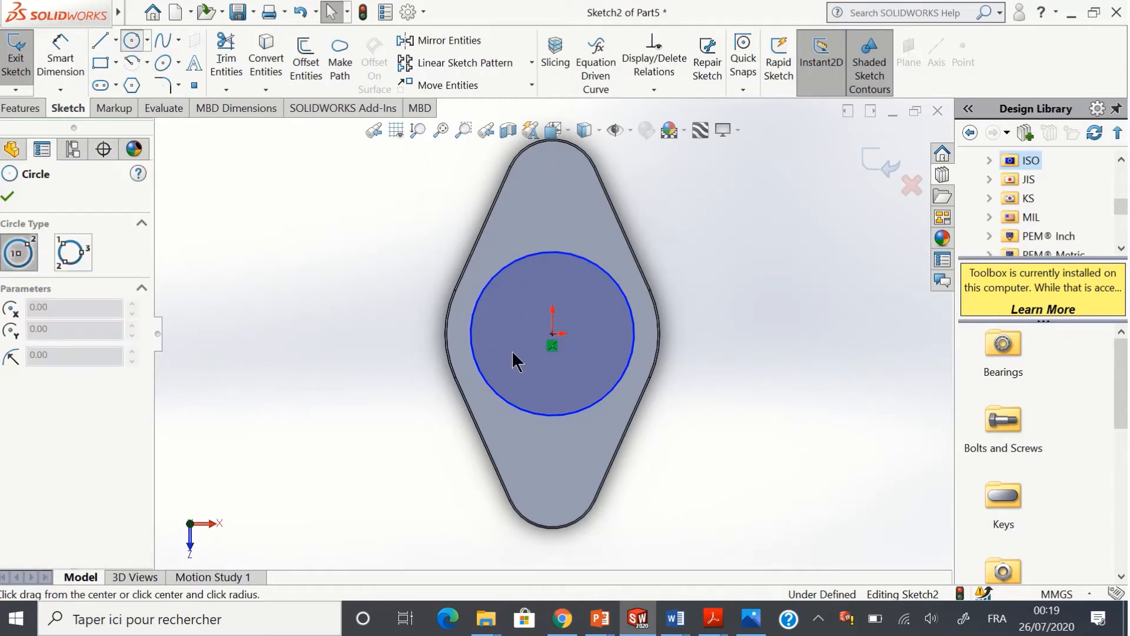
{"action": "left_click", "coordinate": [552, 334]}
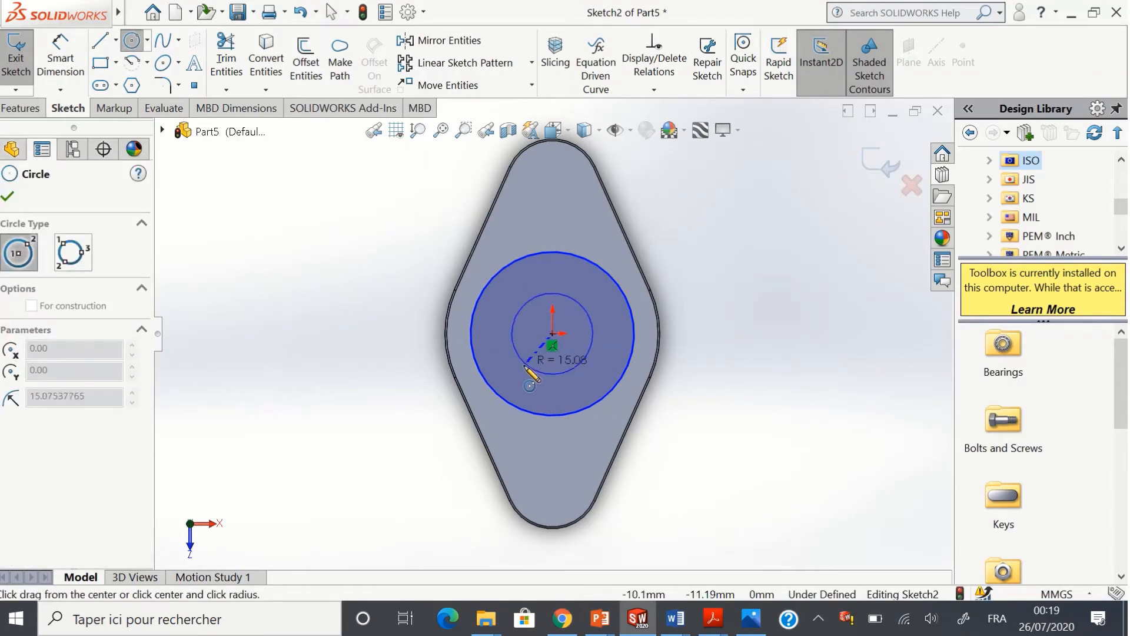
{"action": "left_click", "coordinate": [513, 375]}
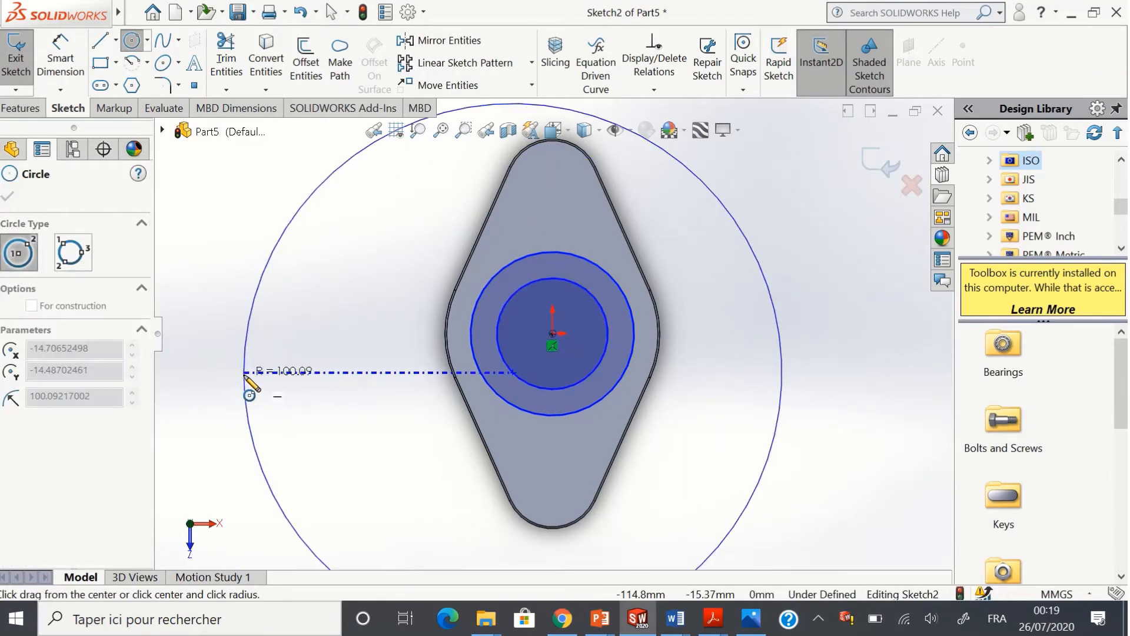
{"action": "key", "text": "Escape"}
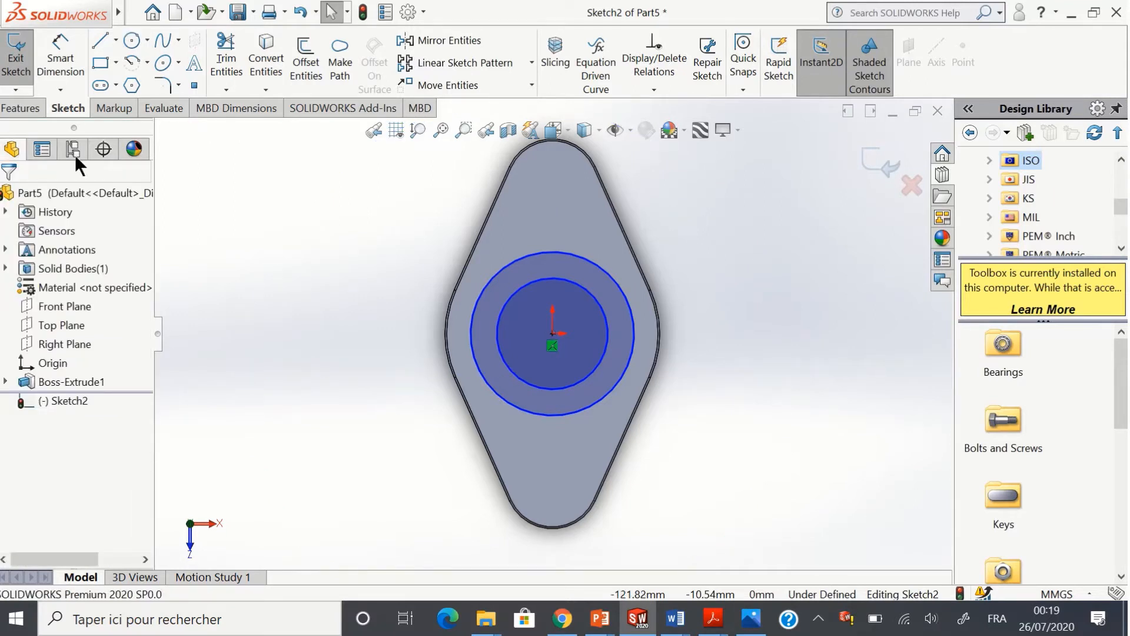
Step: Dimension the outer circle's diameter as 55 mm
{"action": "left_click", "coordinate": [60, 59]}
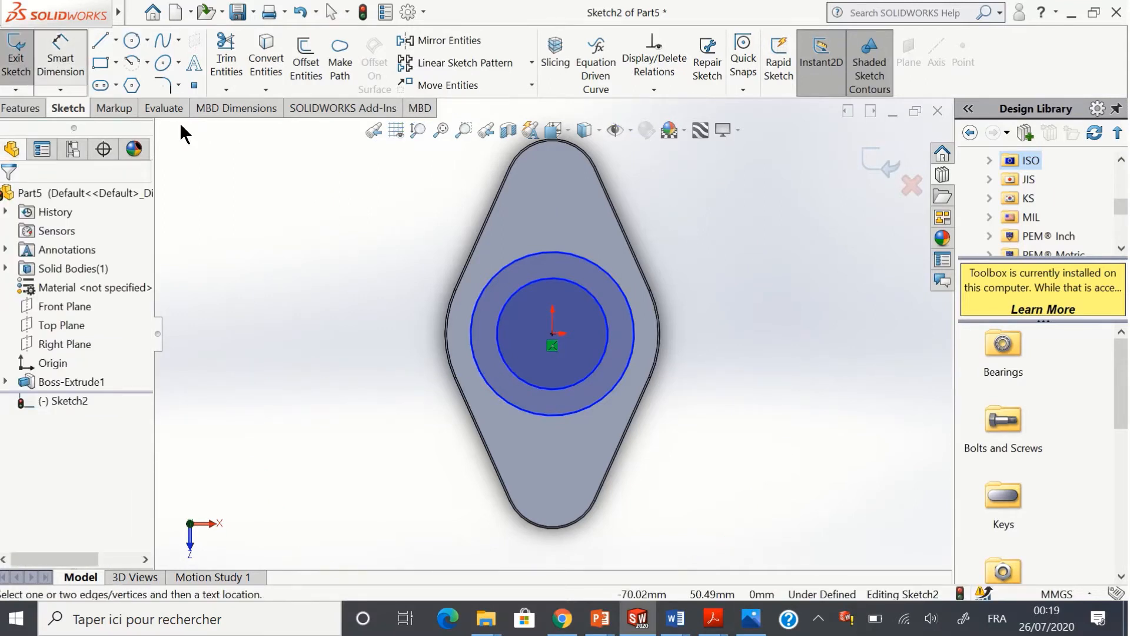
{"action": "left_click", "coordinate": [479, 289]}
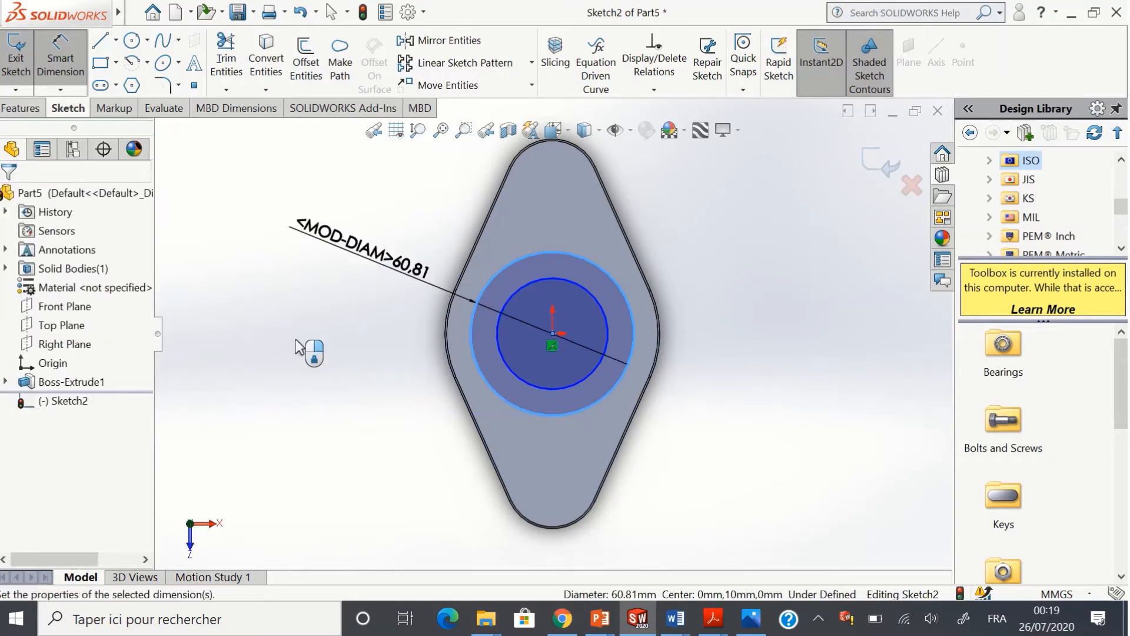
{"action": "left_click", "coordinate": [358, 262]}
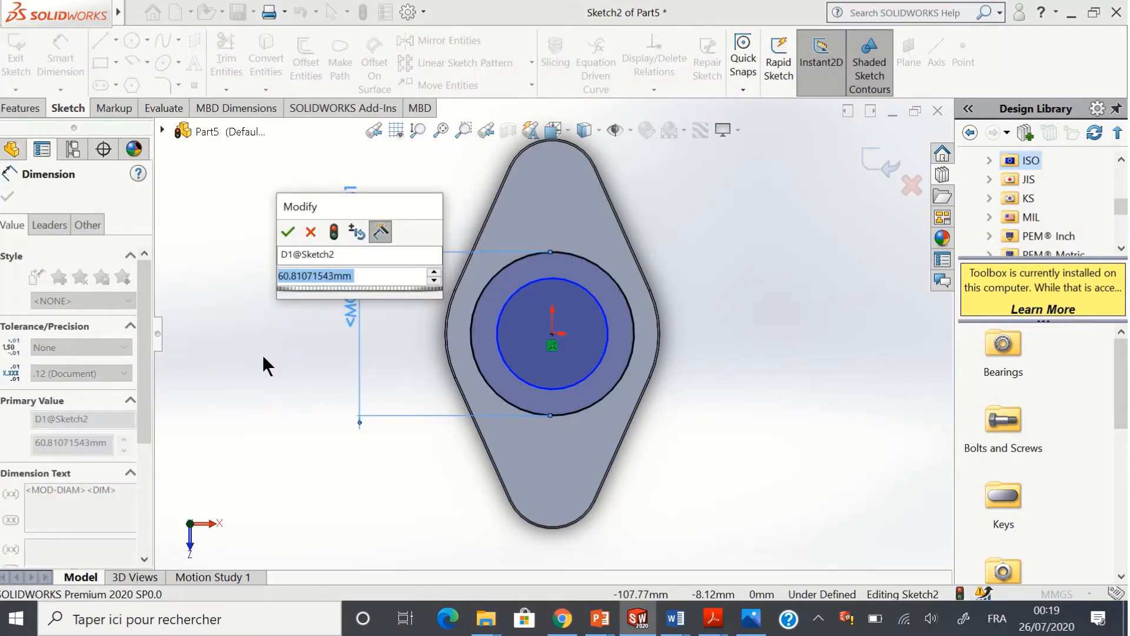
{"action": "type", "text": "60"}
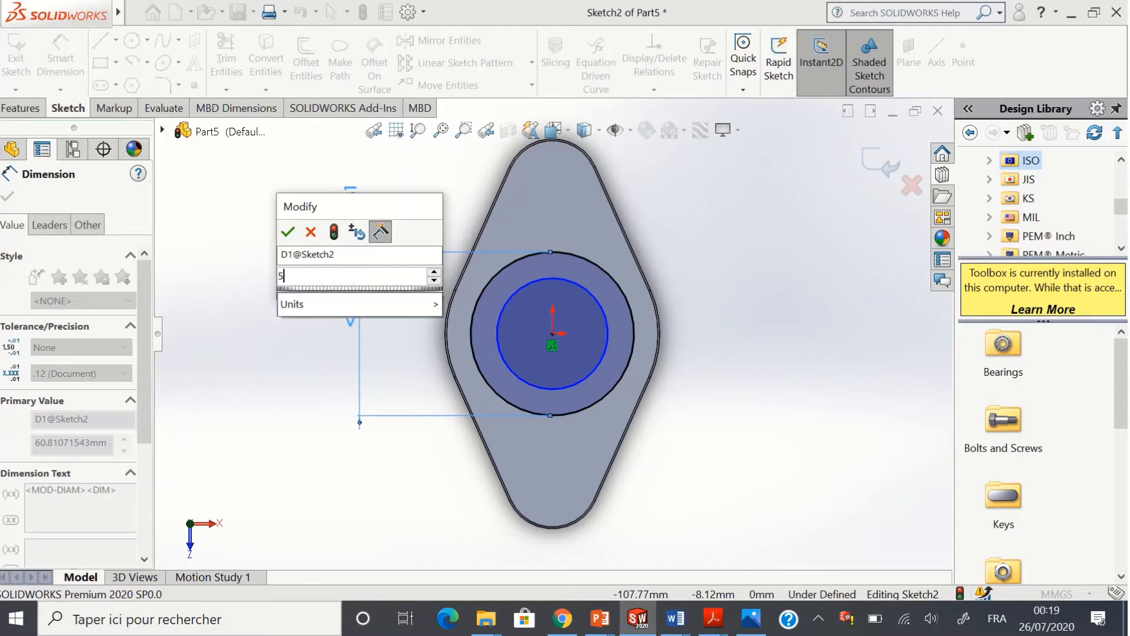
{"action": "key", "text": "Return"}
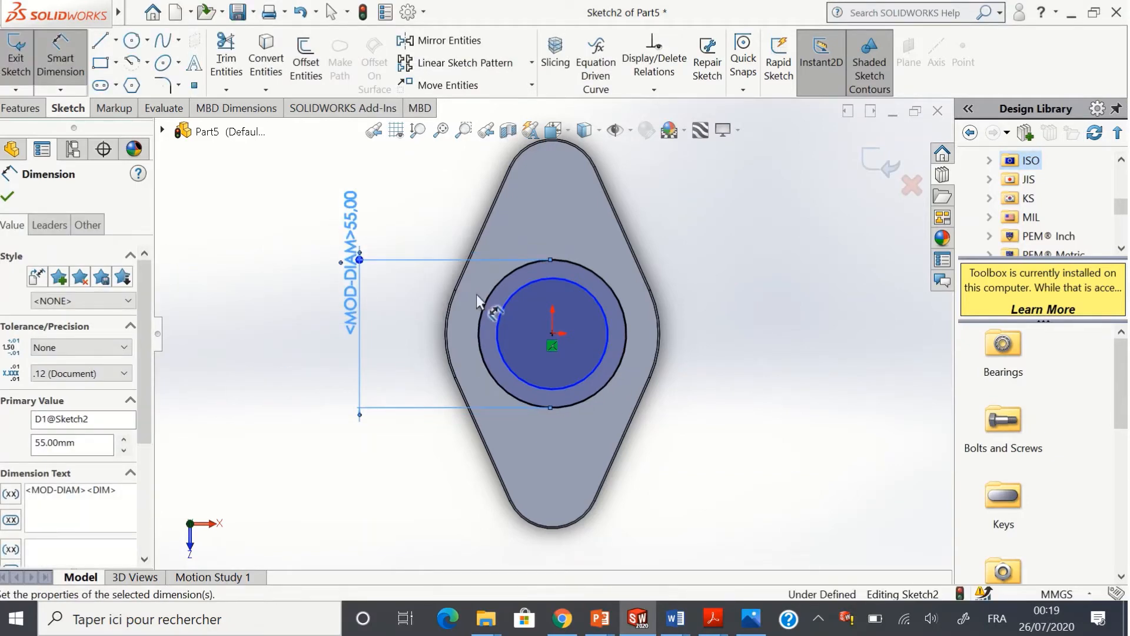
Step: Dimension the inner circle's diameter as 40 mm
{"action": "left_click", "coordinate": [508, 302]}
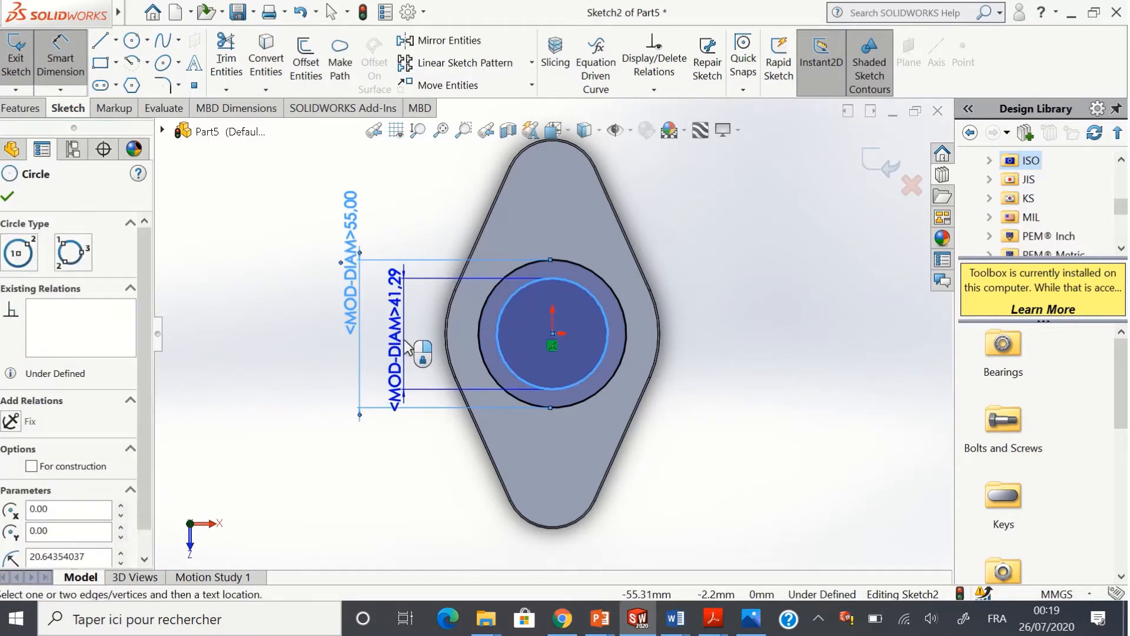
{"action": "left_click", "coordinate": [405, 342]}
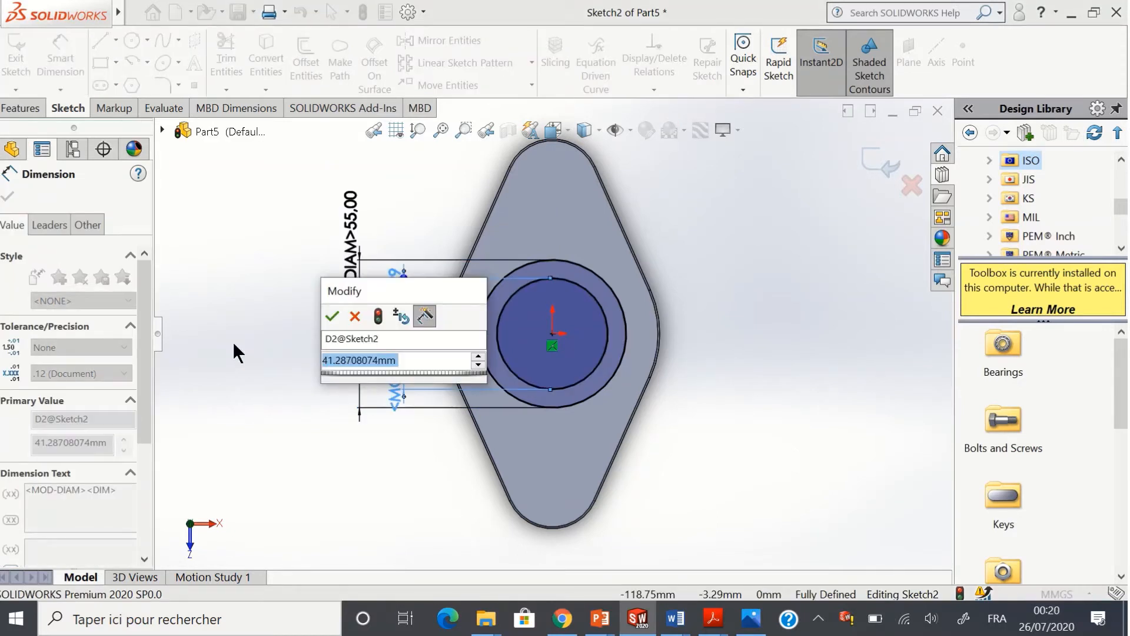
{"action": "type", "text": "40"}
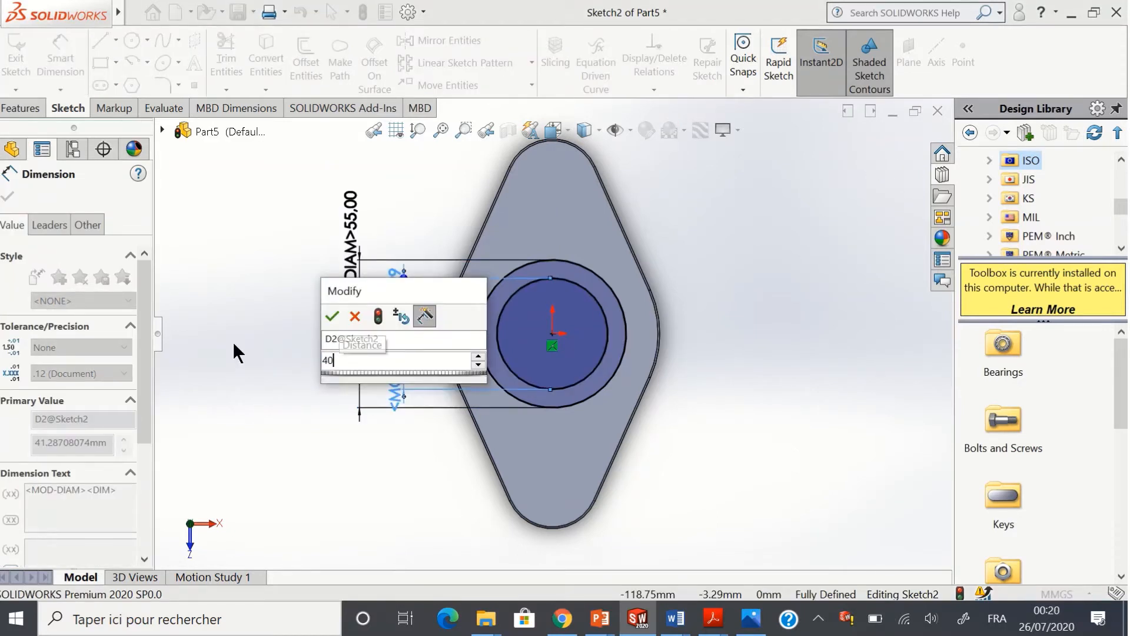
{"action": "key", "text": "Return"}
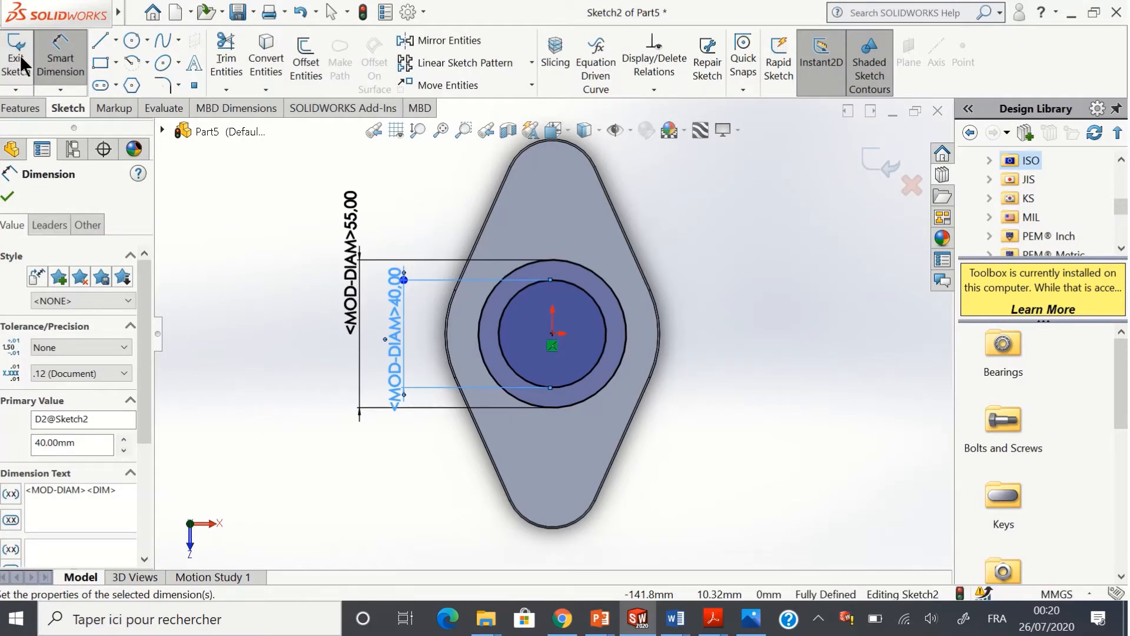
Step: Extrude the ring between the two circles as a 35 mm blind boss merged with the plate
{"action": "left_click", "coordinate": [19, 111]}
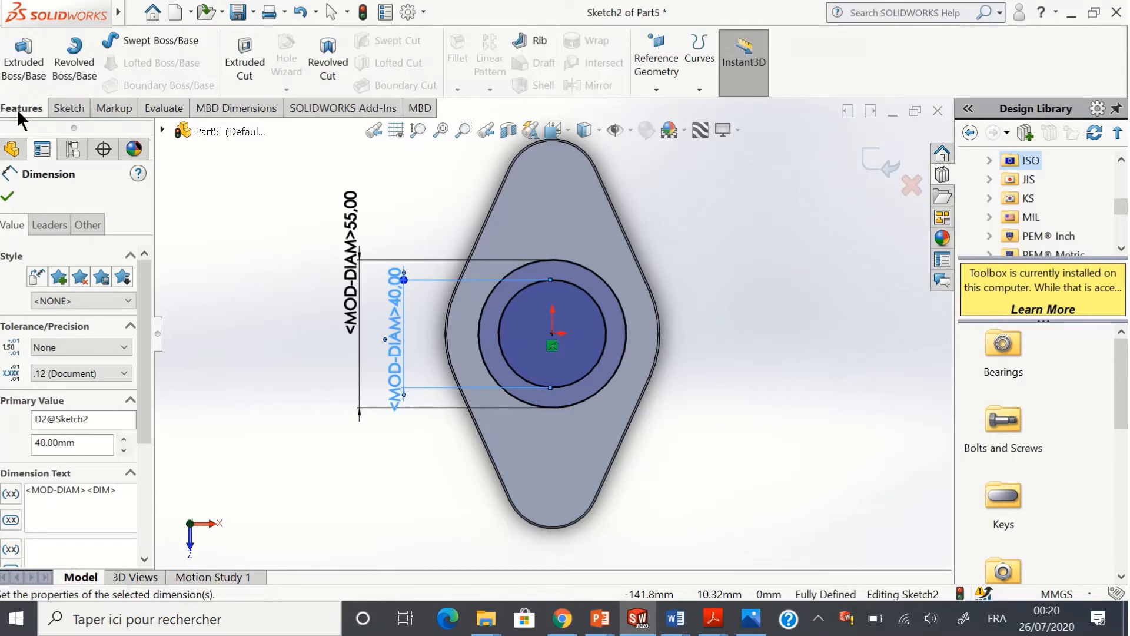
{"action": "left_click", "coordinate": [23, 59]}
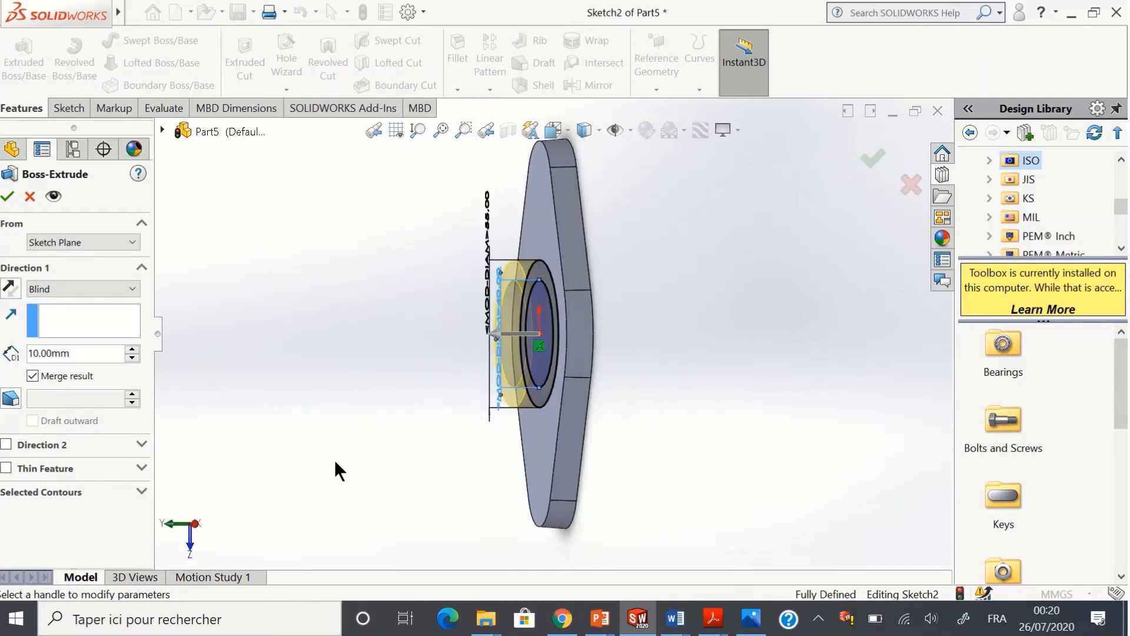
{"action": "left_click", "coordinate": [132, 349]}
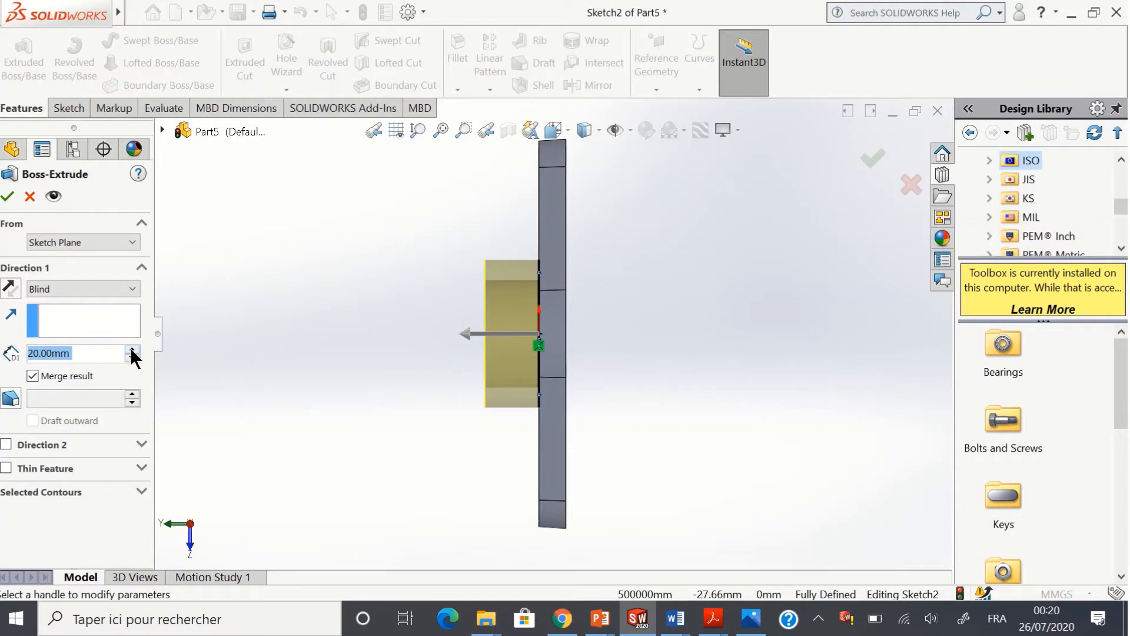
{"action": "left_click", "coordinate": [132, 348]}
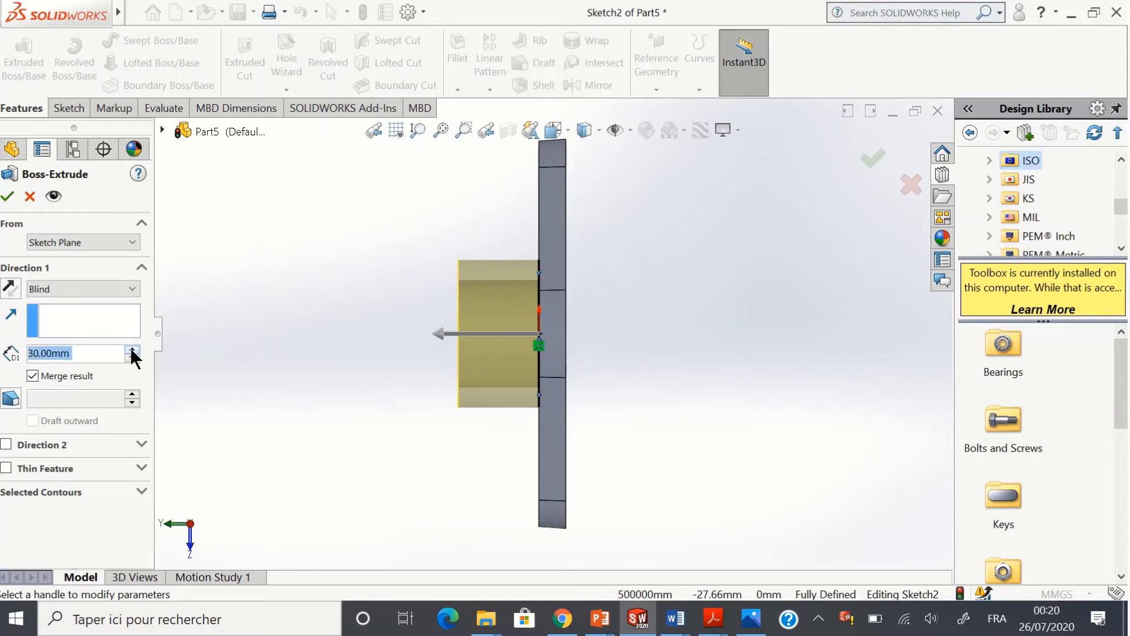
{"action": "left_click", "coordinate": [132, 348]}
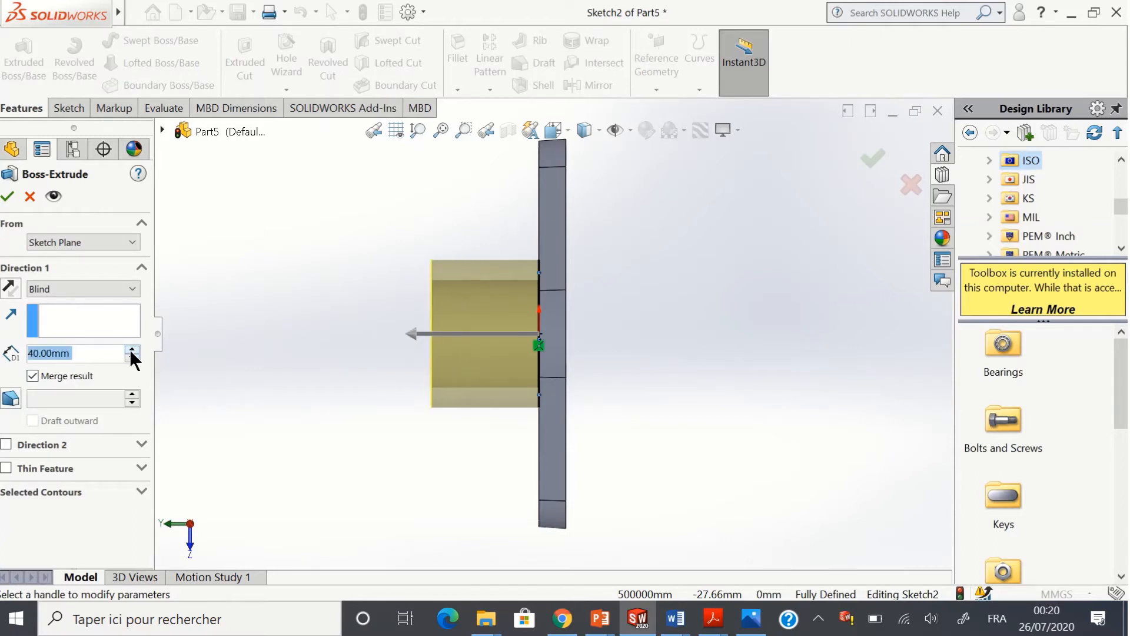
{"action": "type", "text": "35"}
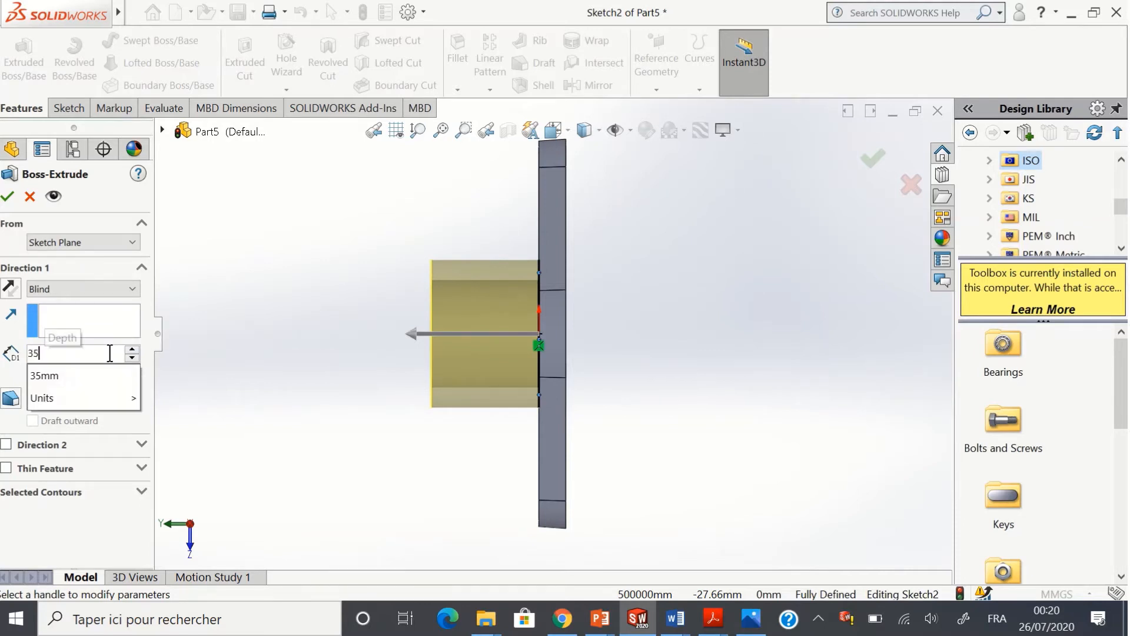
{"action": "key", "text": "Return"}
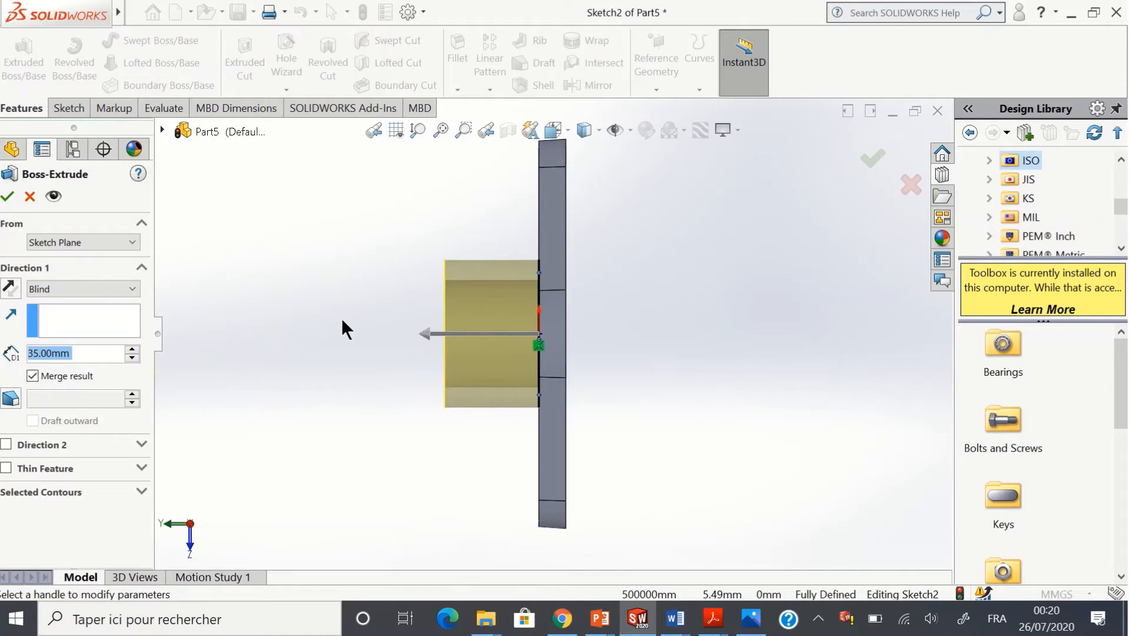
{"action": "left_click", "coordinate": [9, 199]}
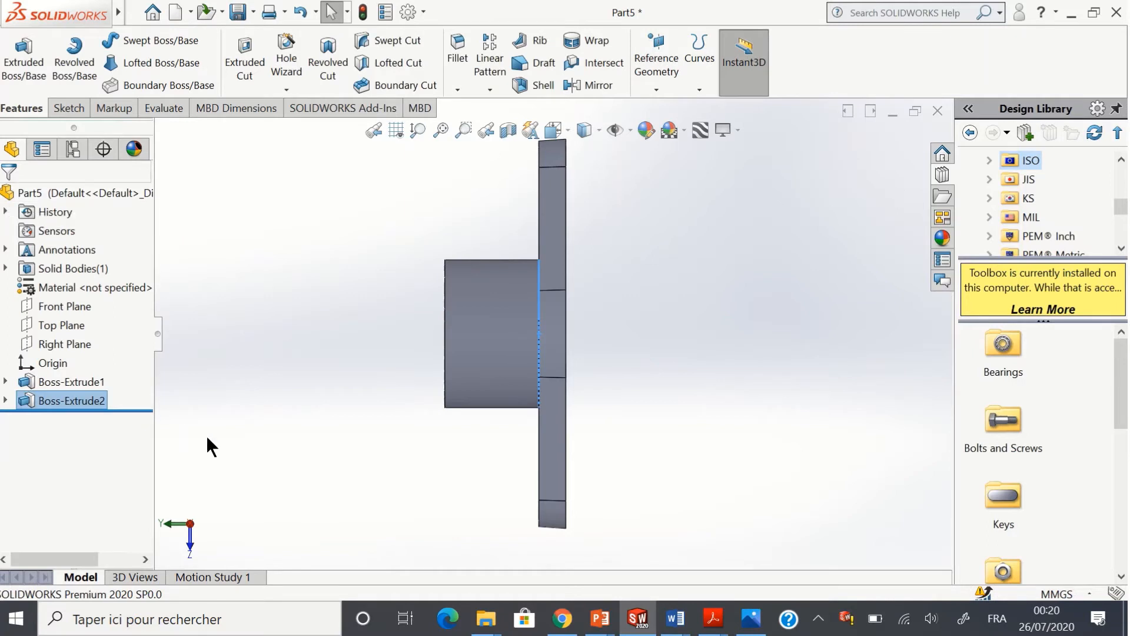
Step: Edit the tubular boss extrusion to add a 2-degree inward draft
{"action": "left_click", "coordinate": [354, 471]}
{"action": "key", "text": "Right"}
{"action": "key", "text": "Right"}
{"action": "key", "text": "Right"}
{"action": "key", "text": "Right"}
{"action": "key", "text": "Right"}
{"action": "key", "text": "Right"}
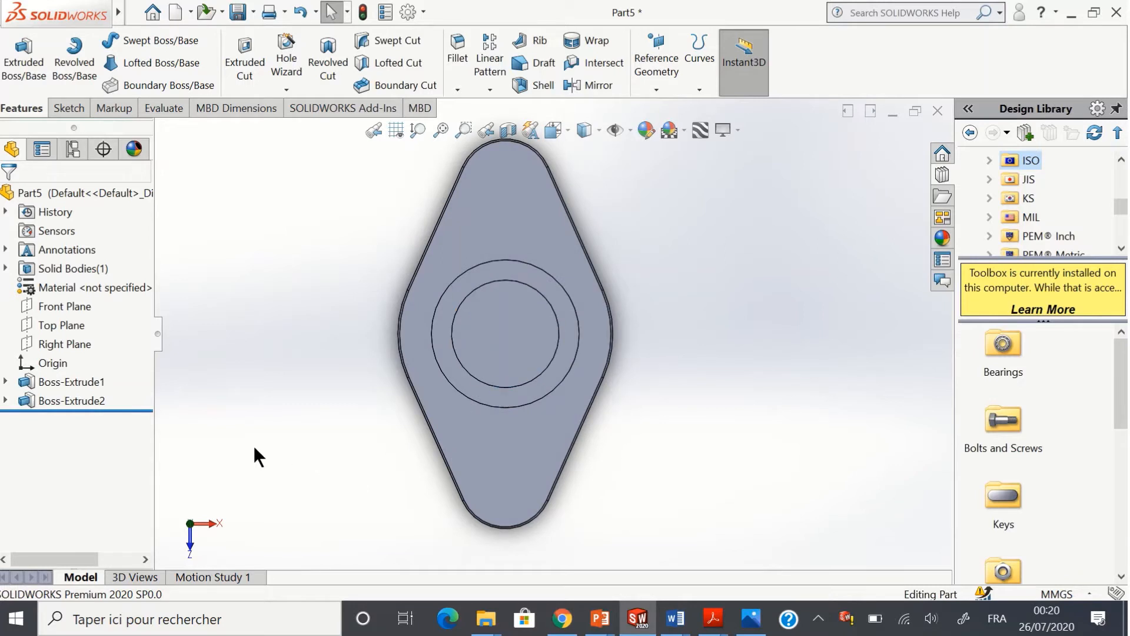
{"action": "left_click", "coordinate": [35, 397]}
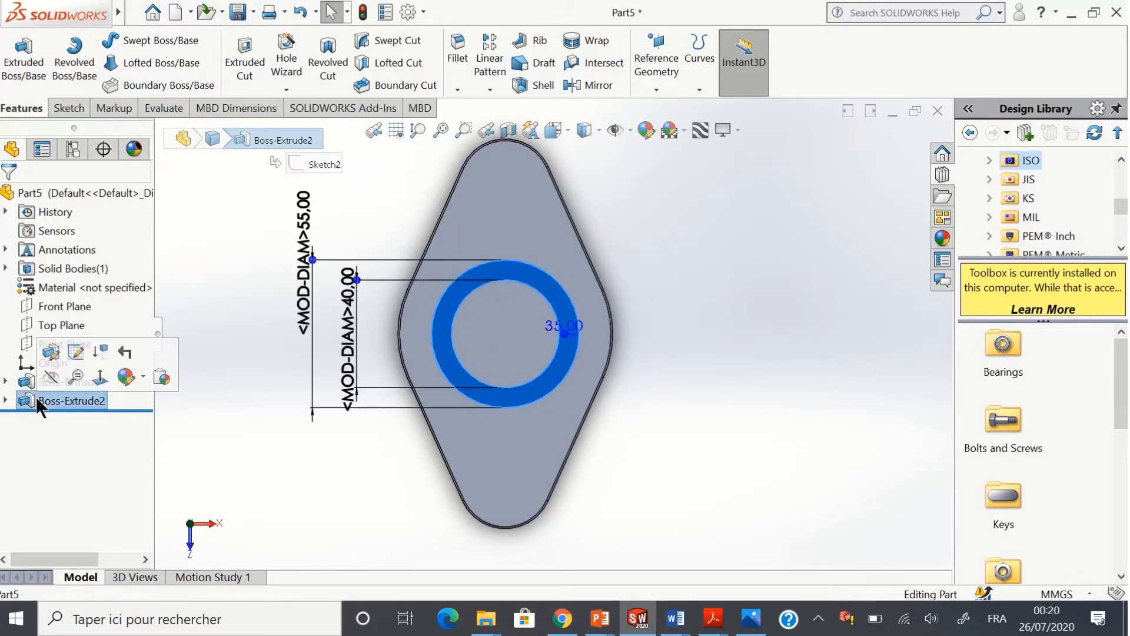
{"action": "left_click", "coordinate": [47, 352]}
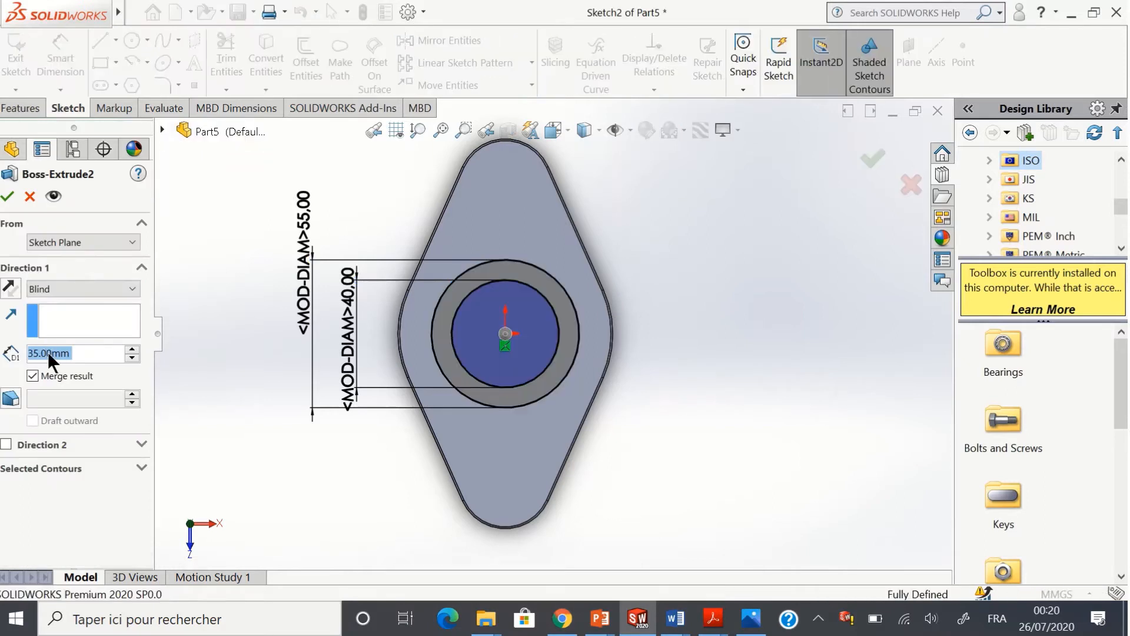
{"action": "left_click", "coordinate": [10, 398]}
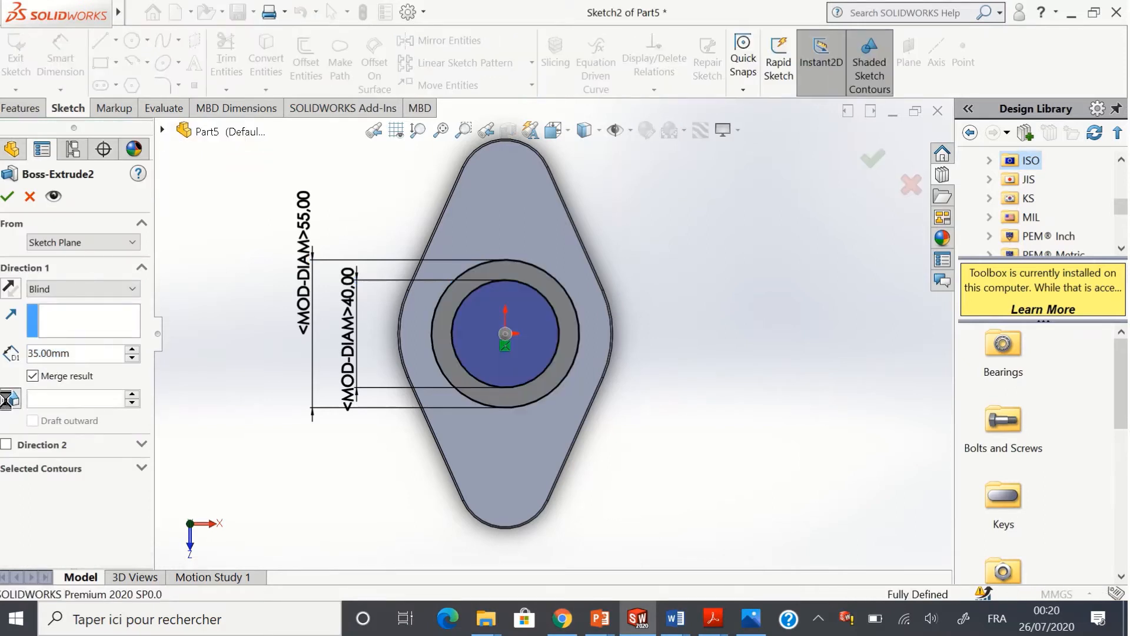
{"action": "double_click", "coordinate": [129, 402]}
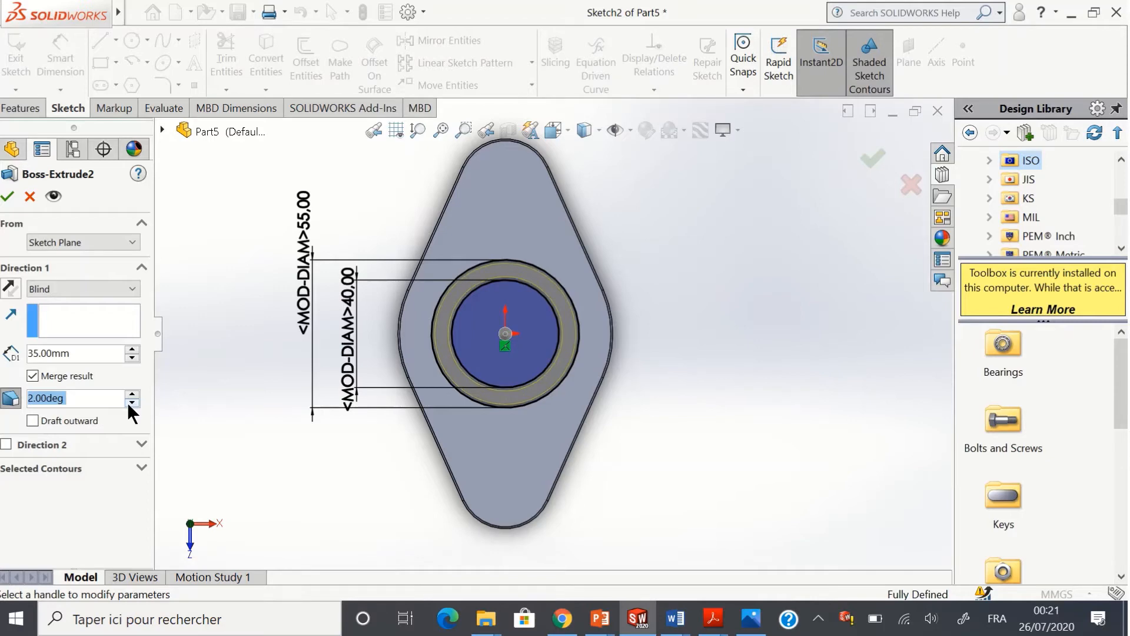
{"action": "left_click", "coordinate": [131, 403]}
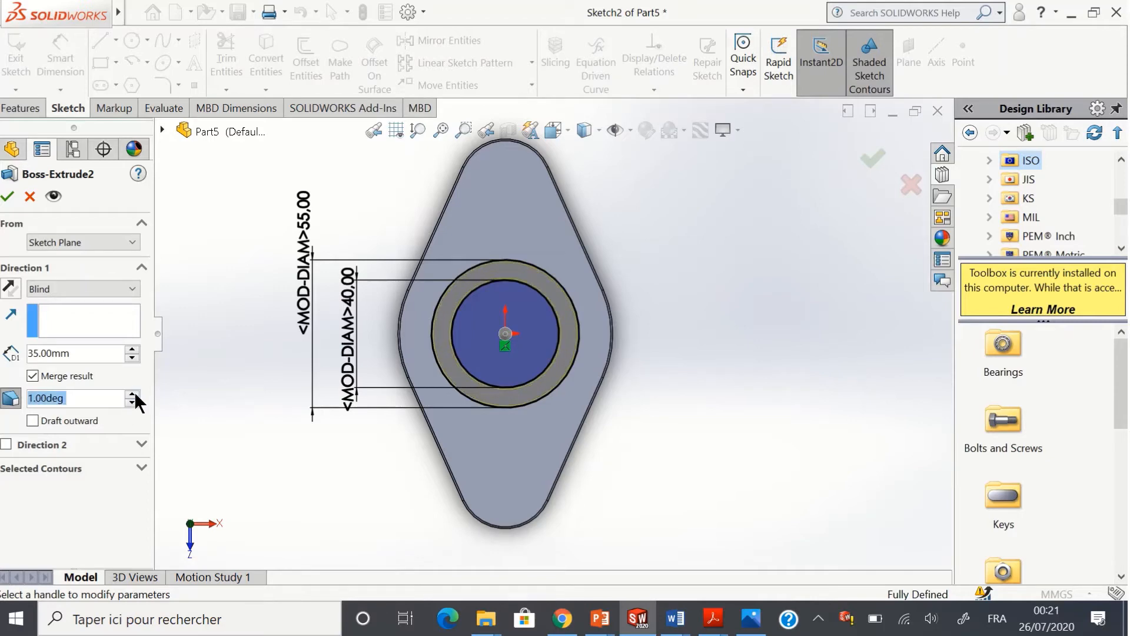
{"action": "left_click", "coordinate": [134, 392]}
{"action": "left_click", "coordinate": [8, 197]}
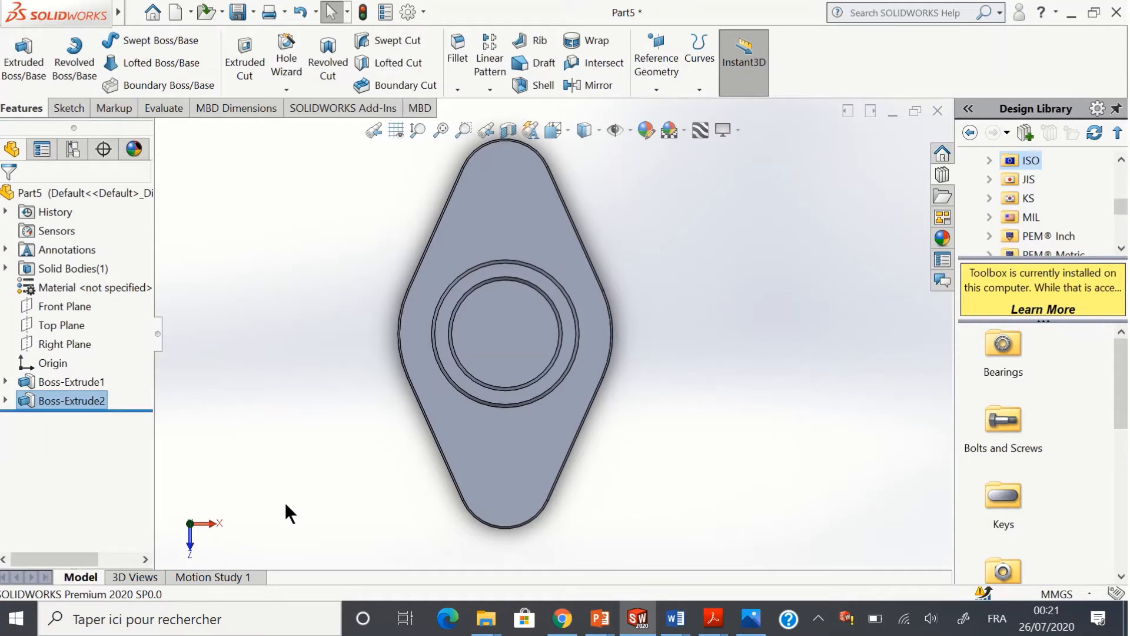
Step: Examine the boss's drafted outer and inner walls from the side, at an angle and from above
{"action": "key", "text": "Left"}
{"action": "key", "text": "Left"}
{"action": "key", "text": "Left"}
{"action": "key", "text": "Left"}
{"action": "key", "text": "Left"}
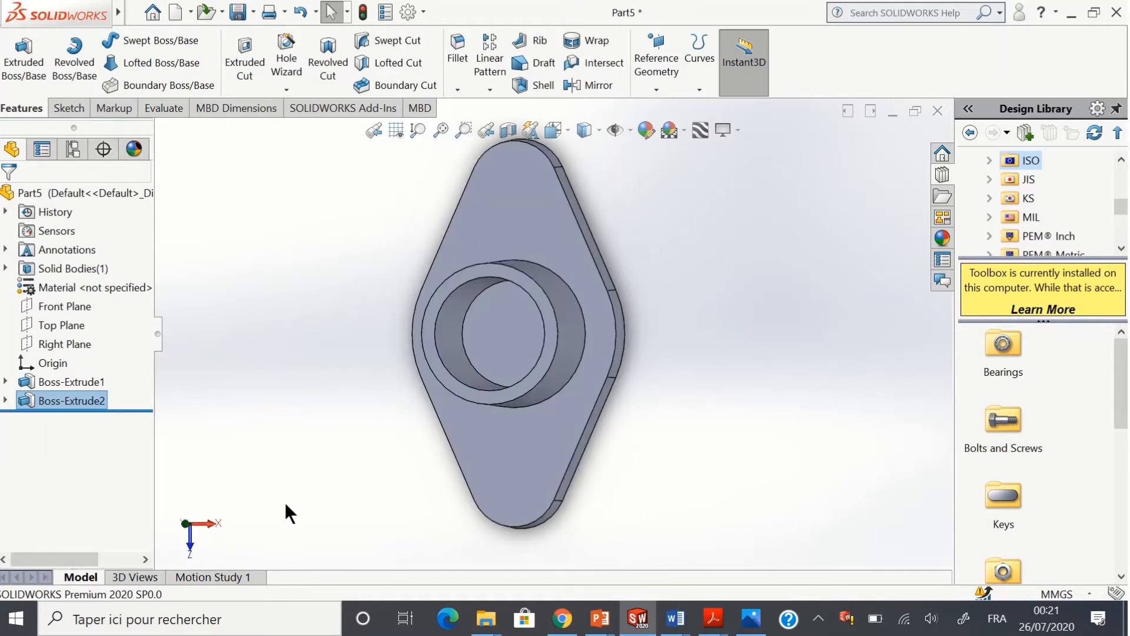
{"action": "key", "text": "Left"}
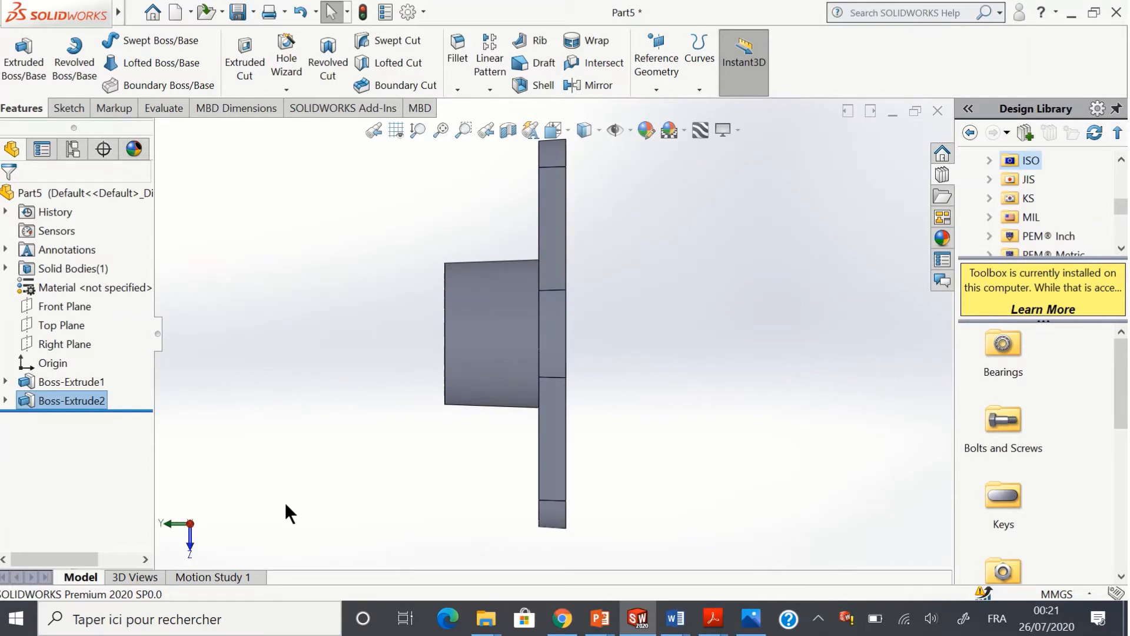
{"action": "key", "text": "Right"}
{"action": "key", "text": "Right"}
{"action": "key", "text": "Right"}
{"action": "key", "text": "Right"}
{"action": "key", "text": "Right"}
{"action": "key", "text": "Right"}
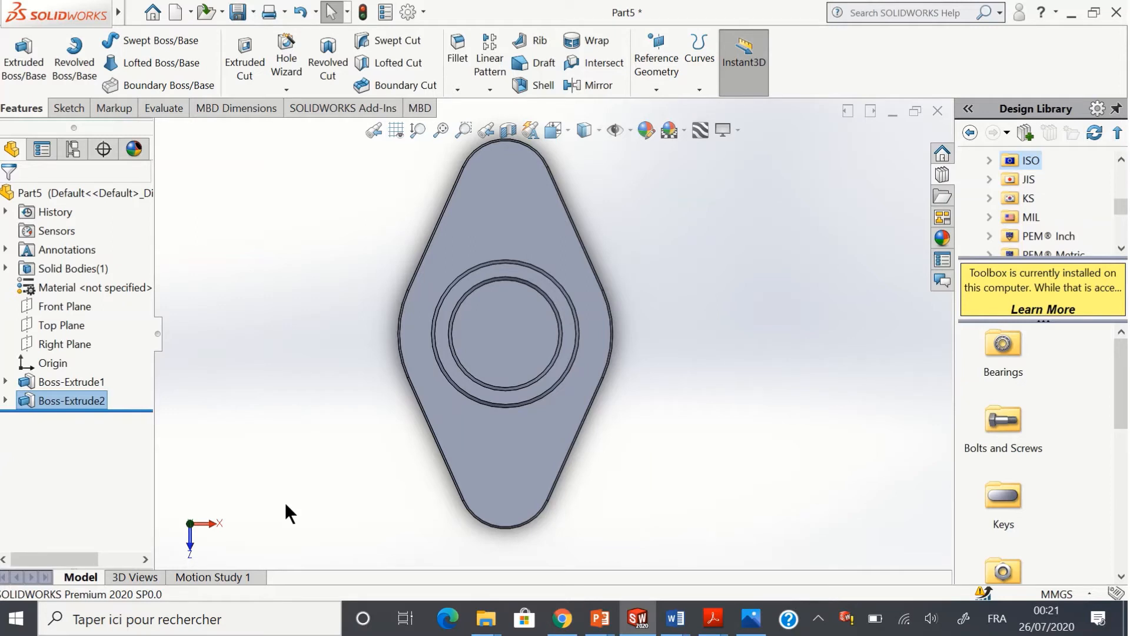
{"action": "key", "text": "Left"}
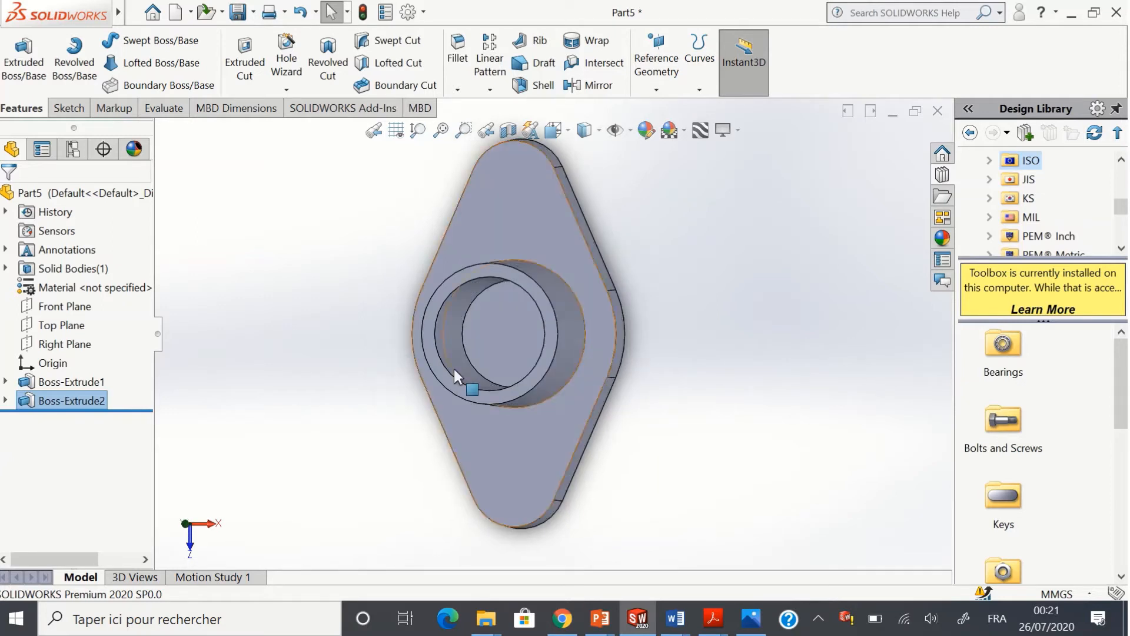
{"action": "left_click", "coordinate": [448, 327]}
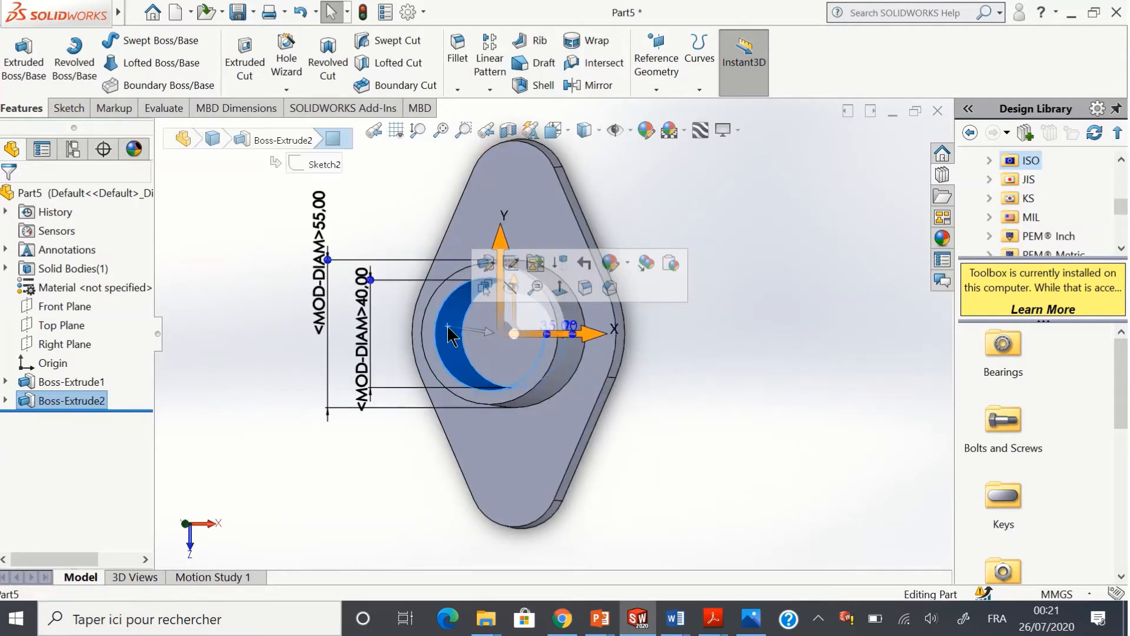
{"action": "left_click", "coordinate": [348, 497]}
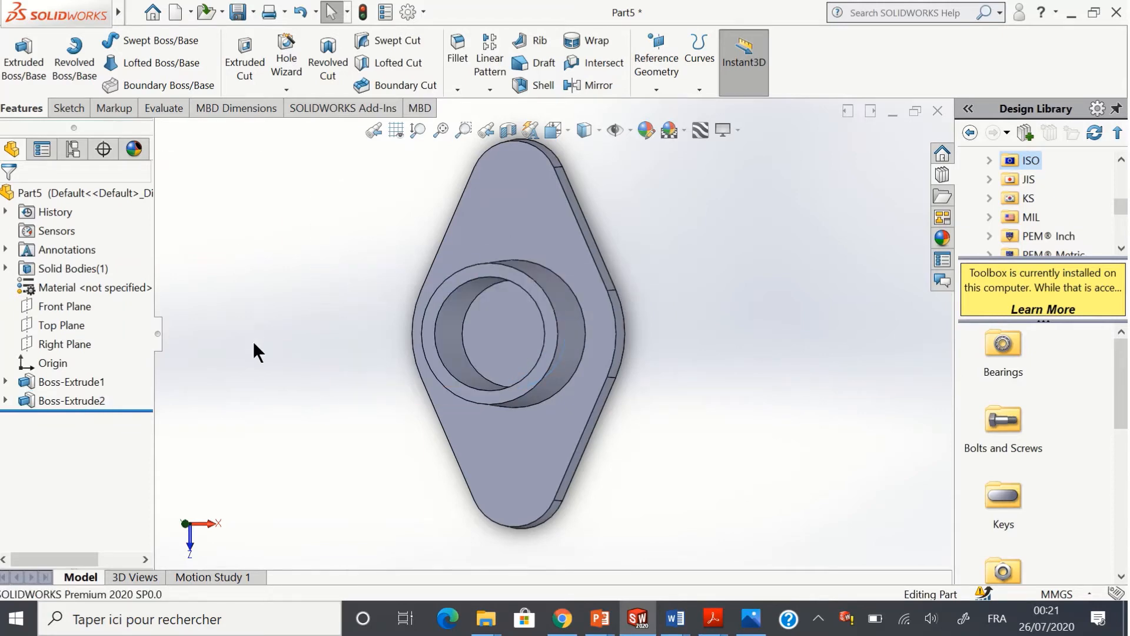
{"action": "key", "text": "ctrl+5"}
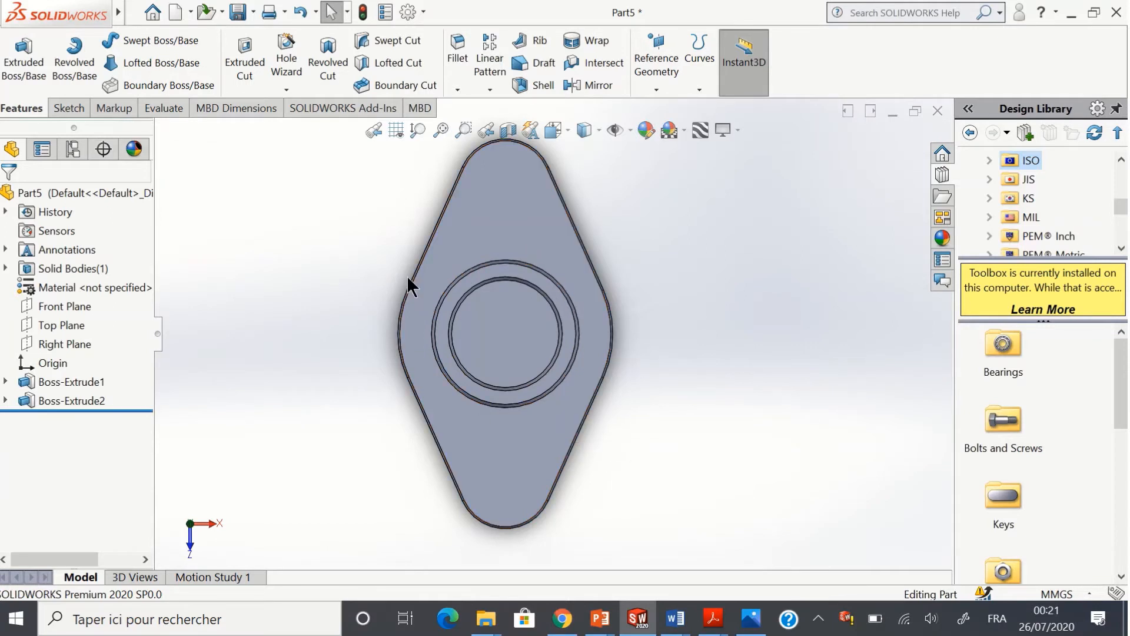
Step: Sketch a sloped line about 32 mm long on the Front Plane, from the boss's outer wall down to the plate's upper face
{"action": "left_click", "coordinate": [71, 305]}
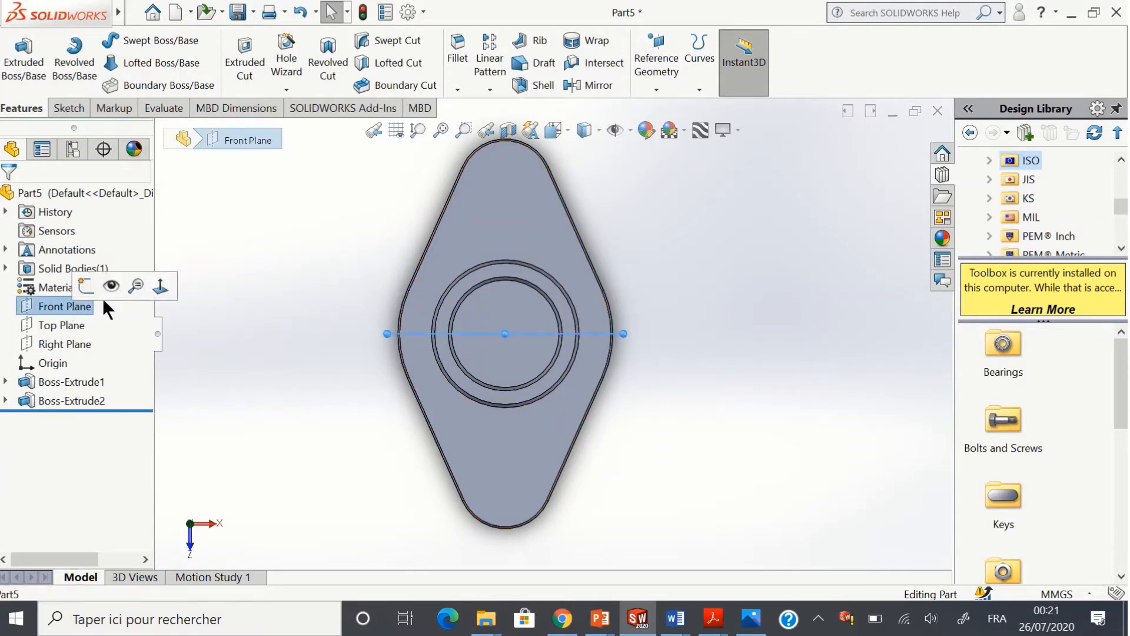
{"action": "left_click", "coordinate": [85, 284]}
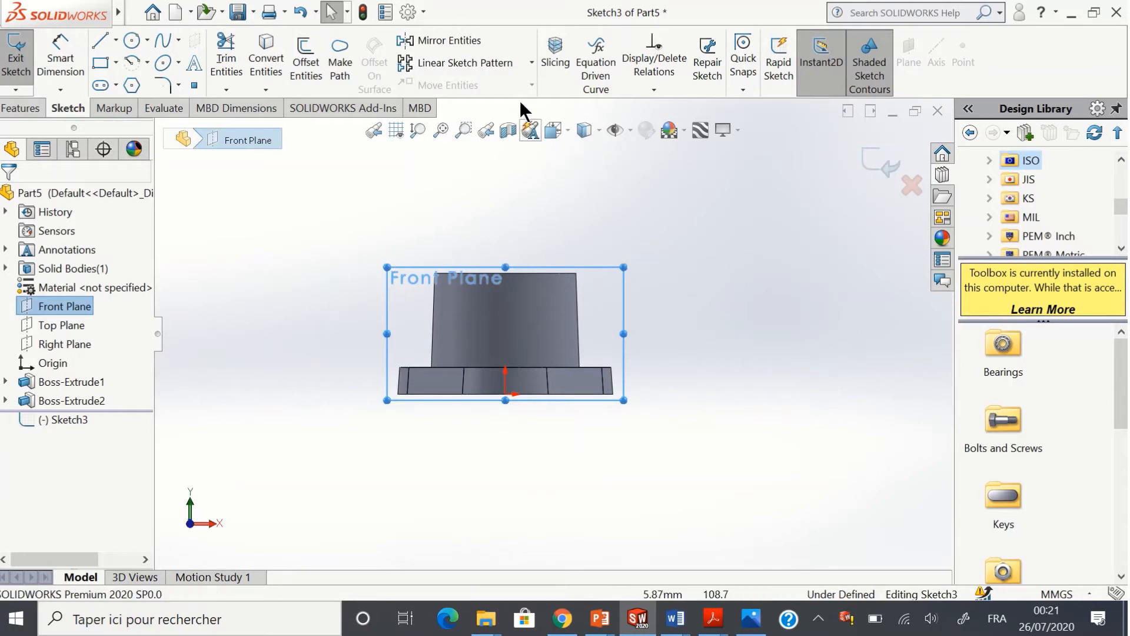
{"action": "left_click", "coordinate": [463, 130]}
{"action": "left_click_drag", "start_coordinate": [384, 264], "coordinate": [641, 457]}
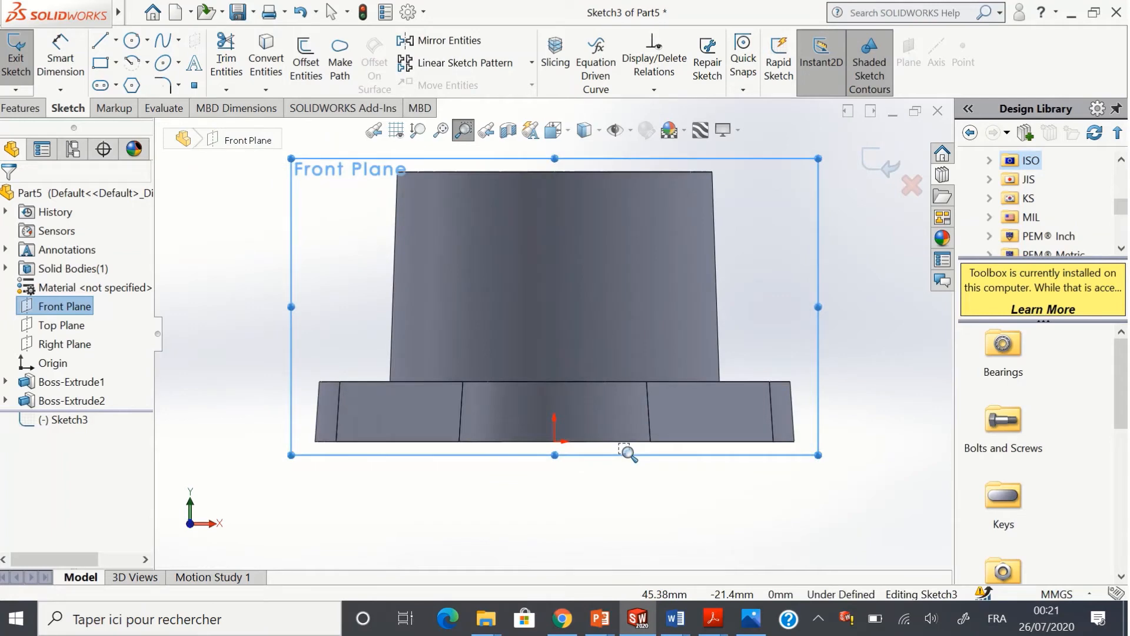
{"action": "left_click", "coordinate": [464, 128]}
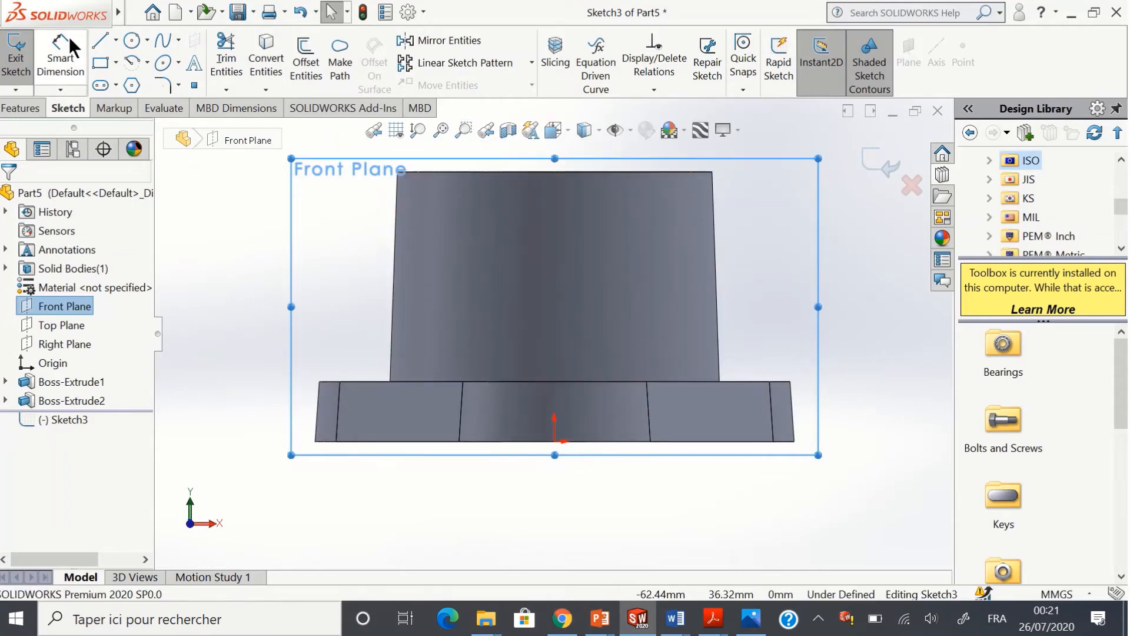
{"action": "left_click", "coordinate": [99, 42]}
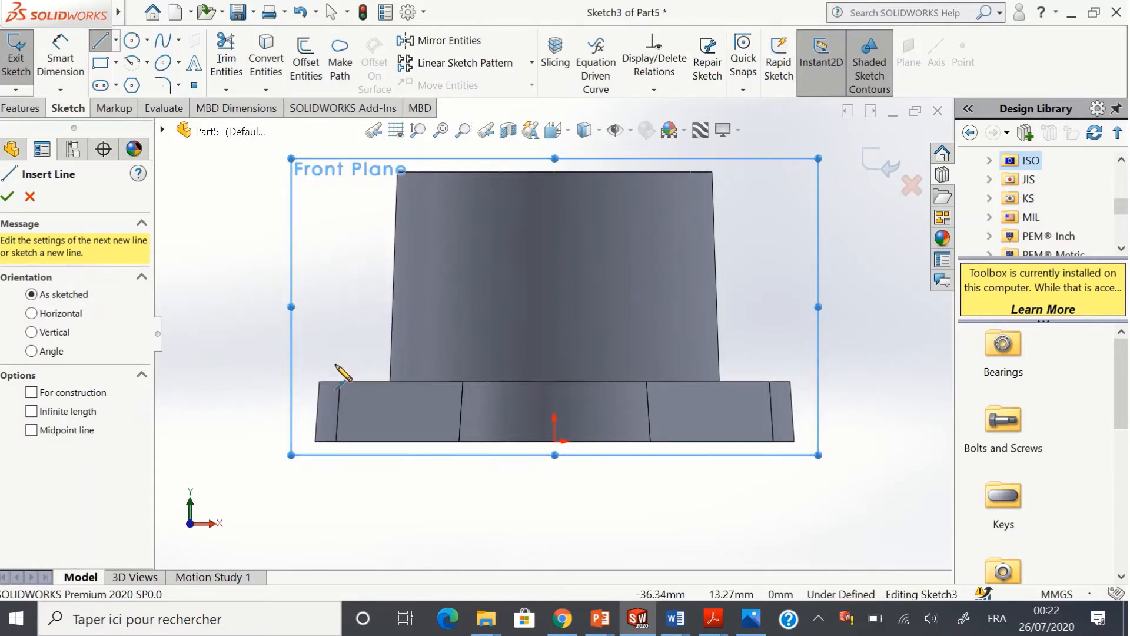
{"action": "left_click", "coordinate": [396, 200]}
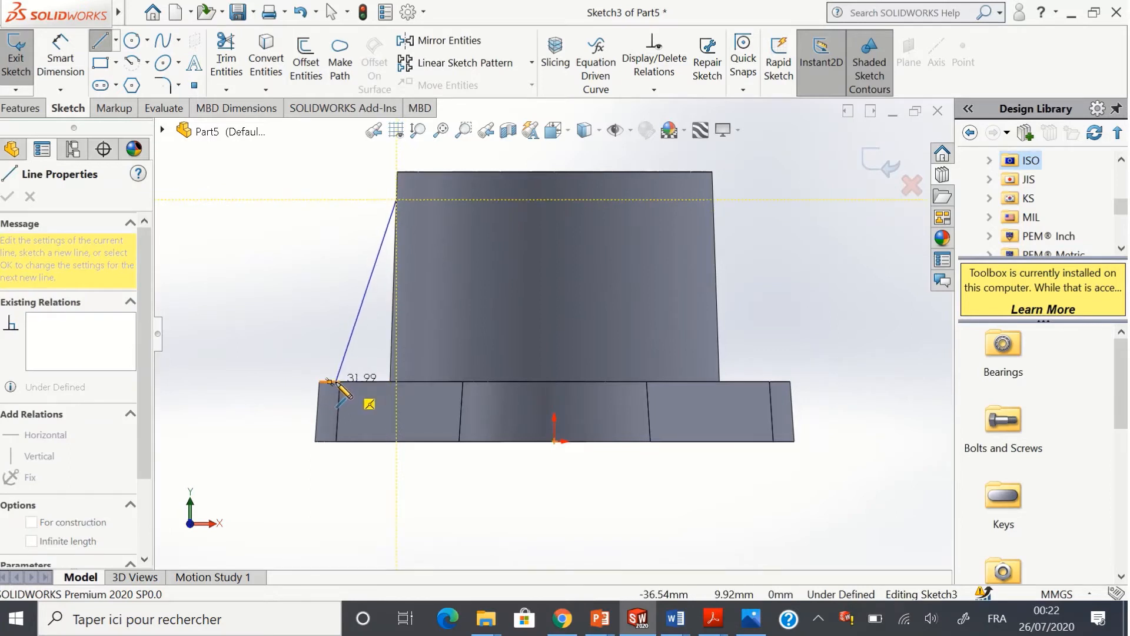
{"action": "left_click", "coordinate": [337, 382]}
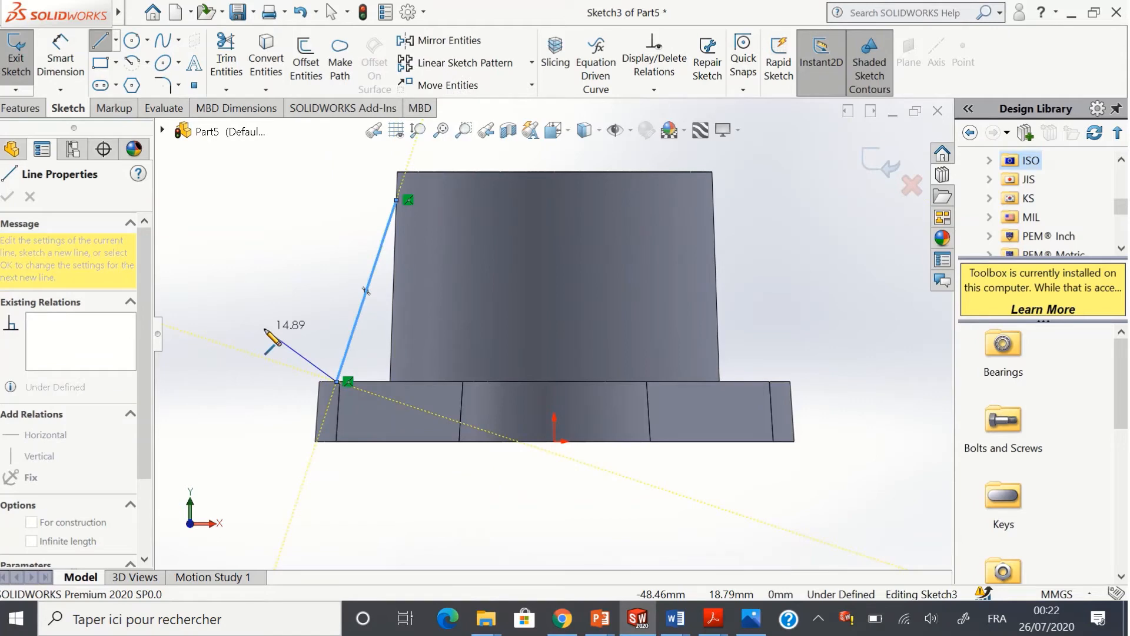
{"action": "key", "text": "Escape"}
{"action": "key", "text": "Escape"}
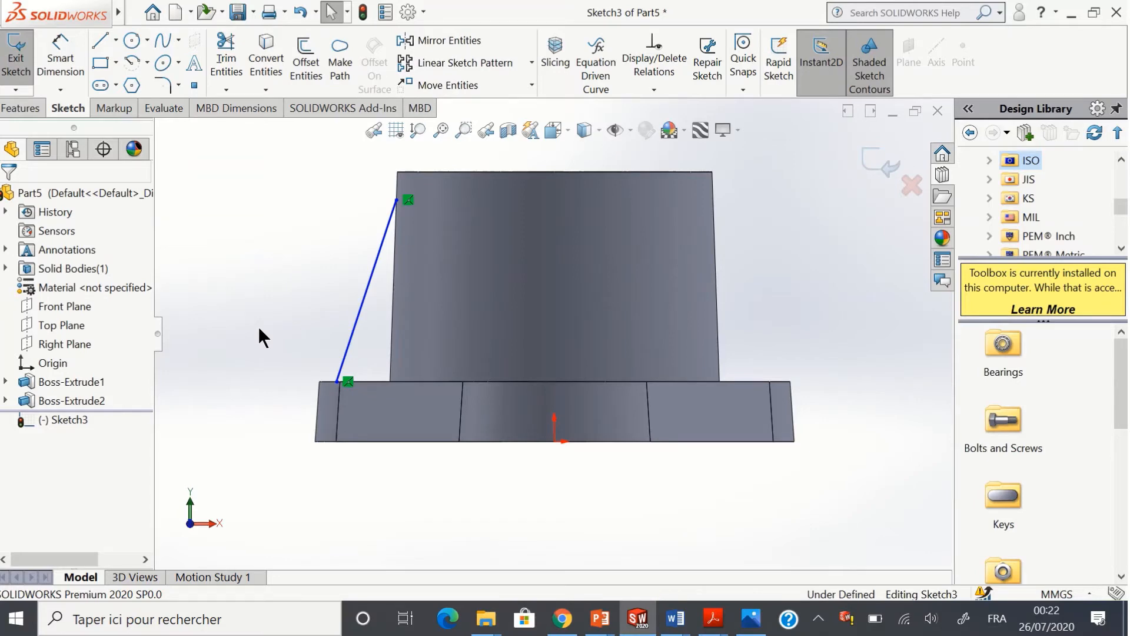
Step: Start a Rib from the sloped line with 5 mm thickness applied to both sides of the sketch
{"action": "key", "text": "Down"}
{"action": "key", "text": "Down"}
{"action": "key", "text": "Down"}
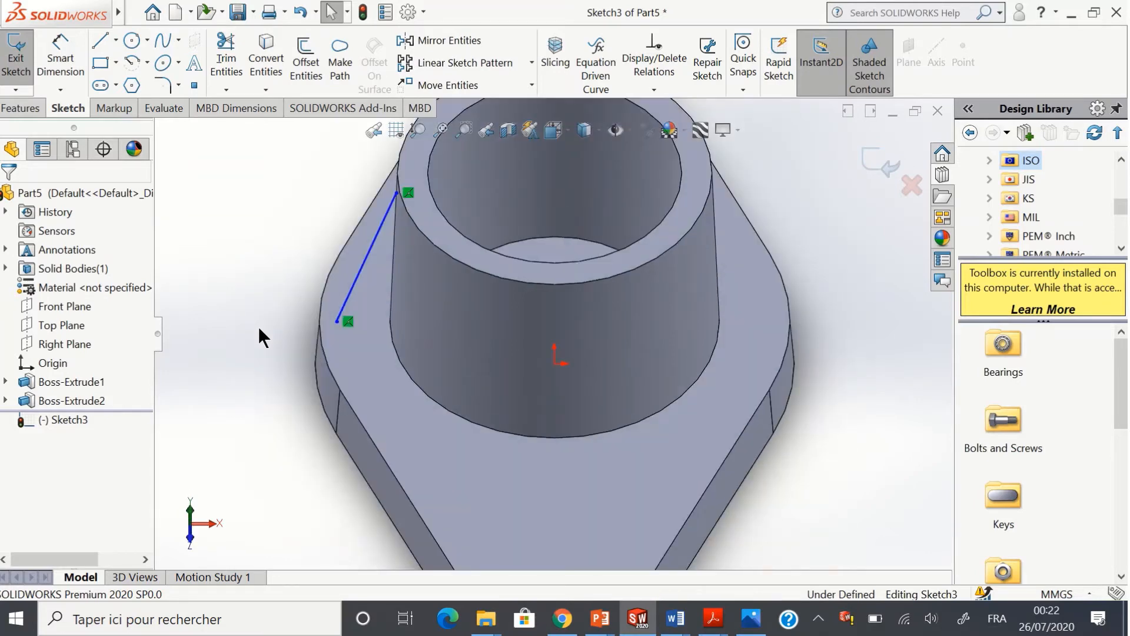
{"action": "key", "text": "Down"}
{"action": "key", "text": "Down"}
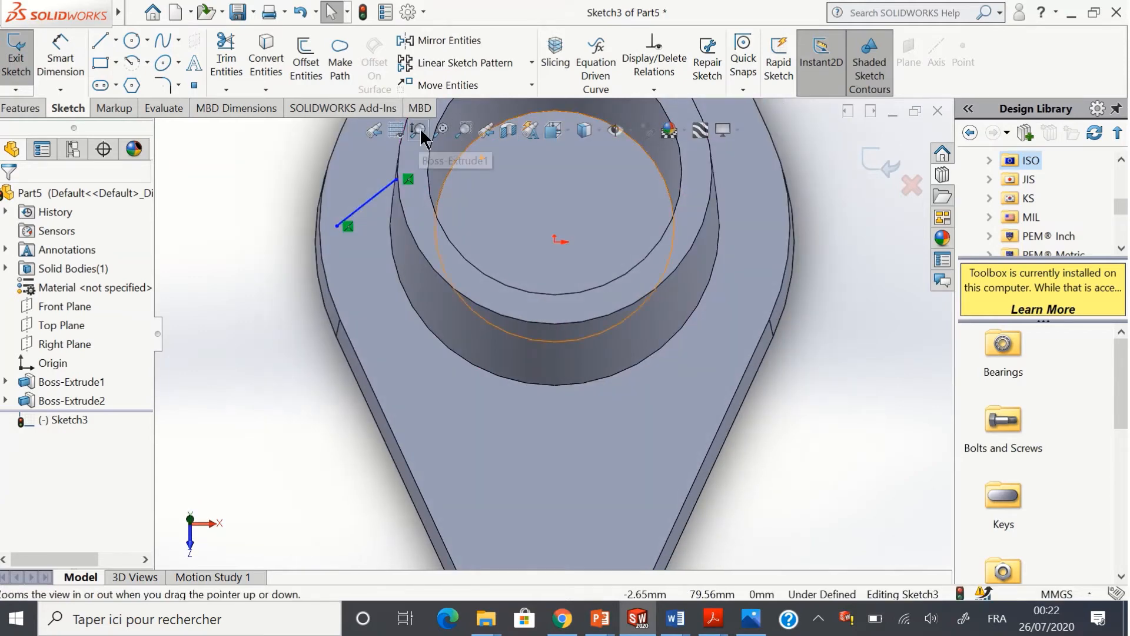
{"action": "left_click", "coordinate": [443, 131]}
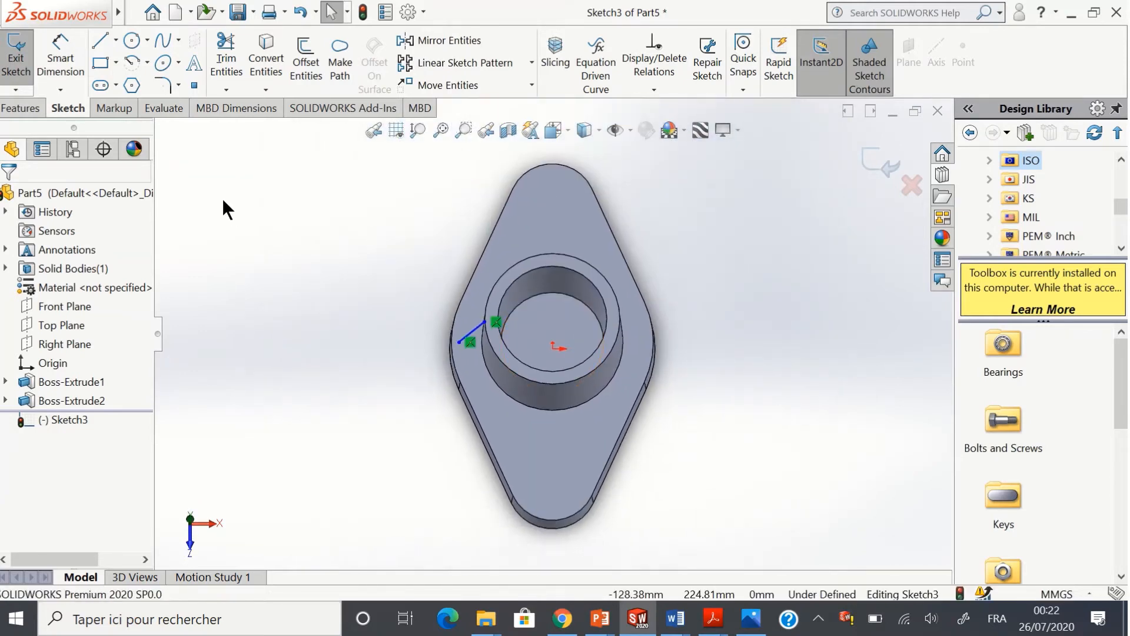
{"action": "left_click", "coordinate": [18, 107]}
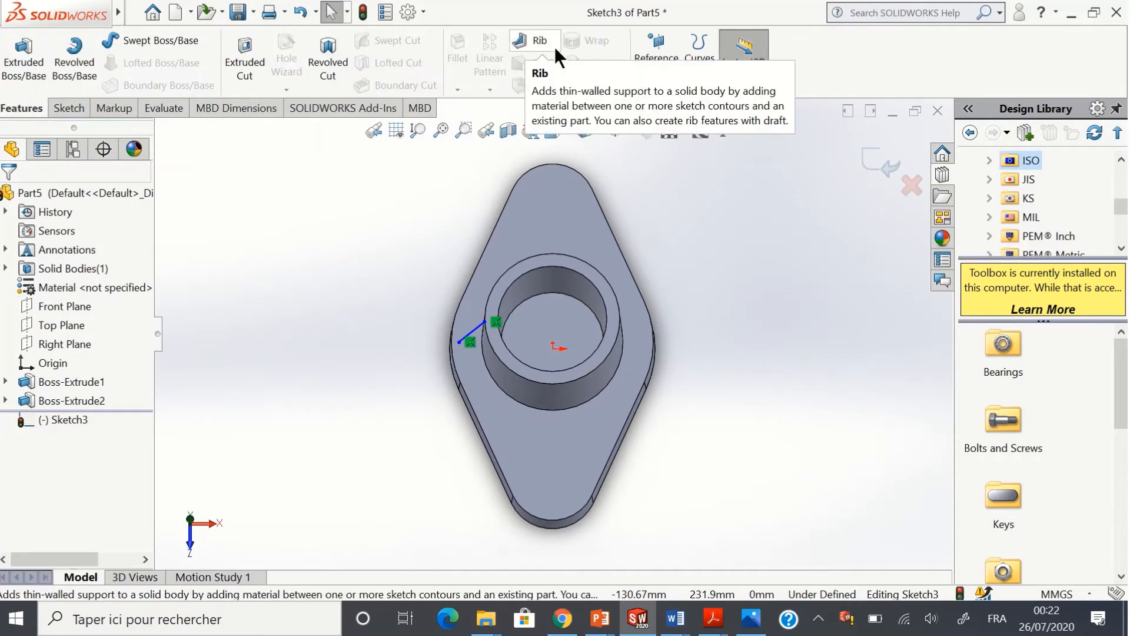
{"action": "left_click", "coordinate": [517, 41]}
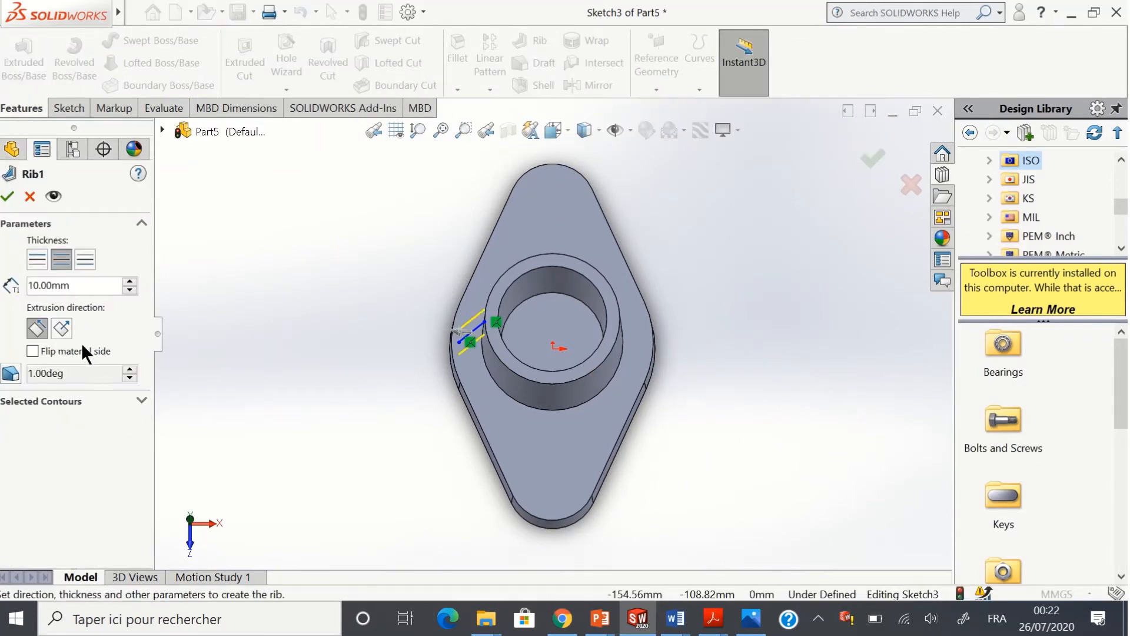
{"action": "left_click", "coordinate": [35, 261]}
{"action": "left_click", "coordinate": [61, 260]}
{"action": "left_click", "coordinate": [85, 260]}
{"action": "left_click", "coordinate": [61, 257]}
{"action": "double_click", "coordinate": [70, 283]}
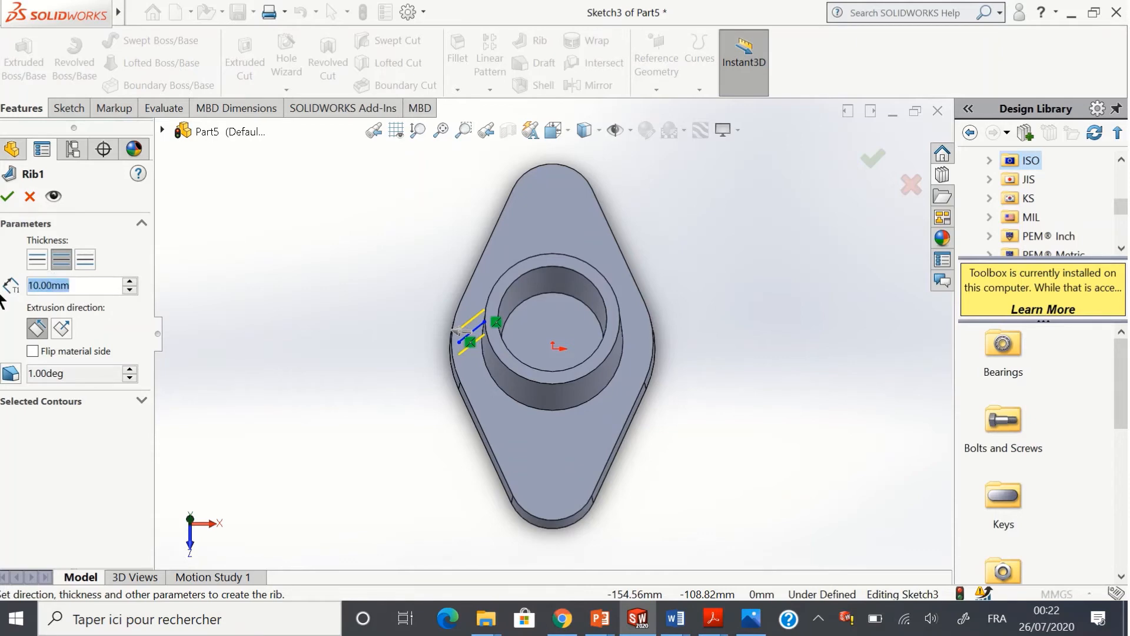
{"action": "type", "text": "5"}
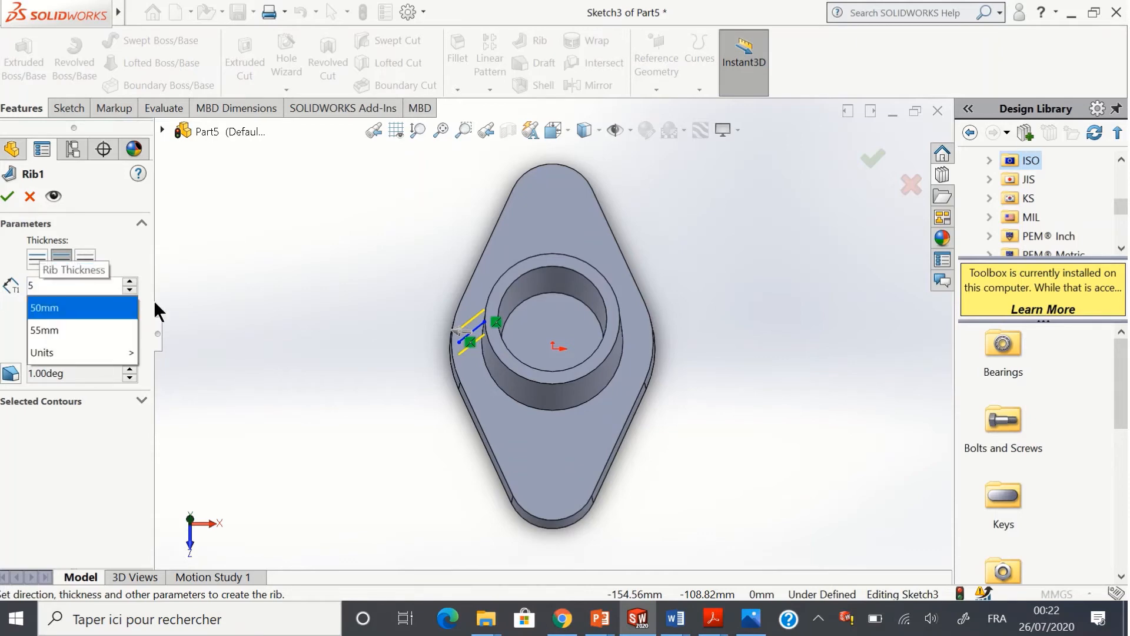
{"action": "key", "text": "Return"}
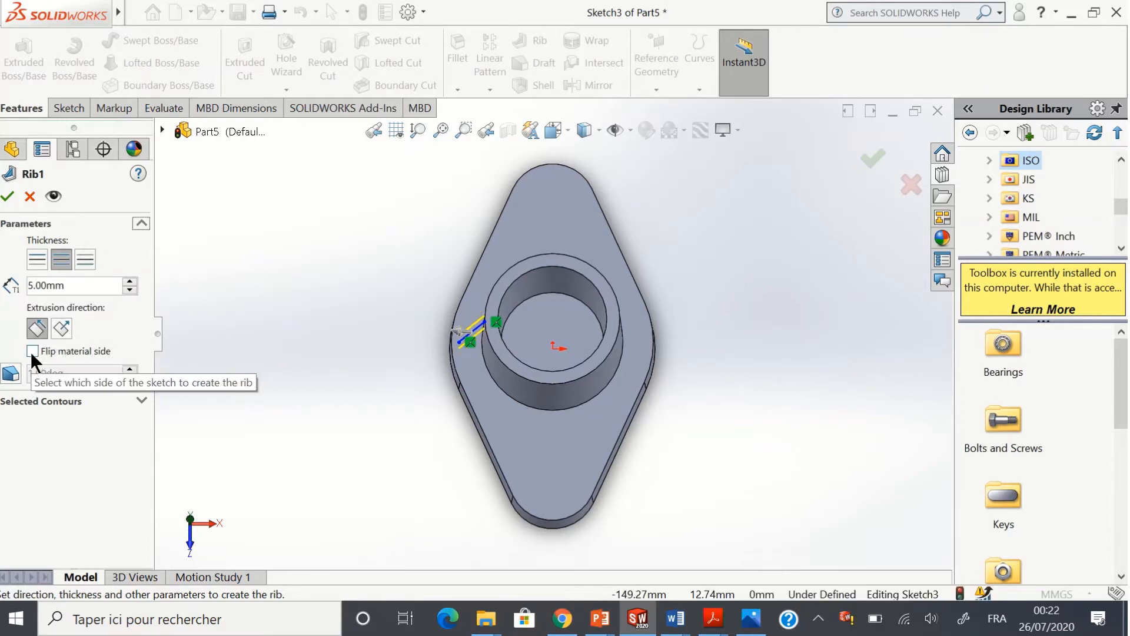
Step: Create the rib with extrusion parallel to the sketch and the material side flipped toward the boss
{"action": "left_click", "coordinate": [57, 327]}
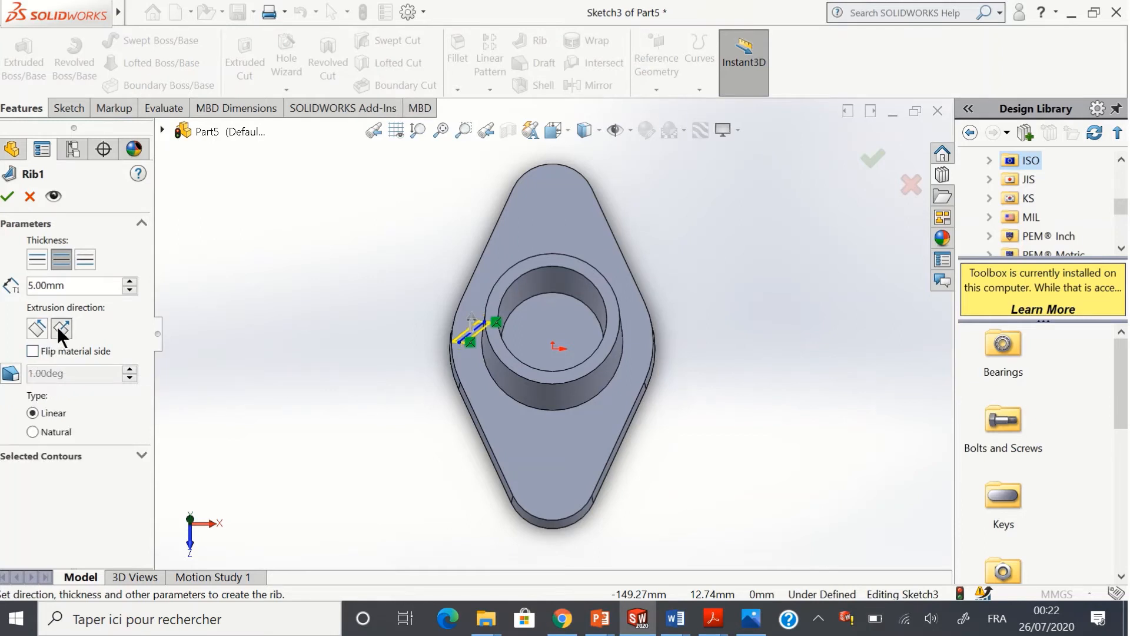
{"action": "left_click", "coordinate": [35, 327]}
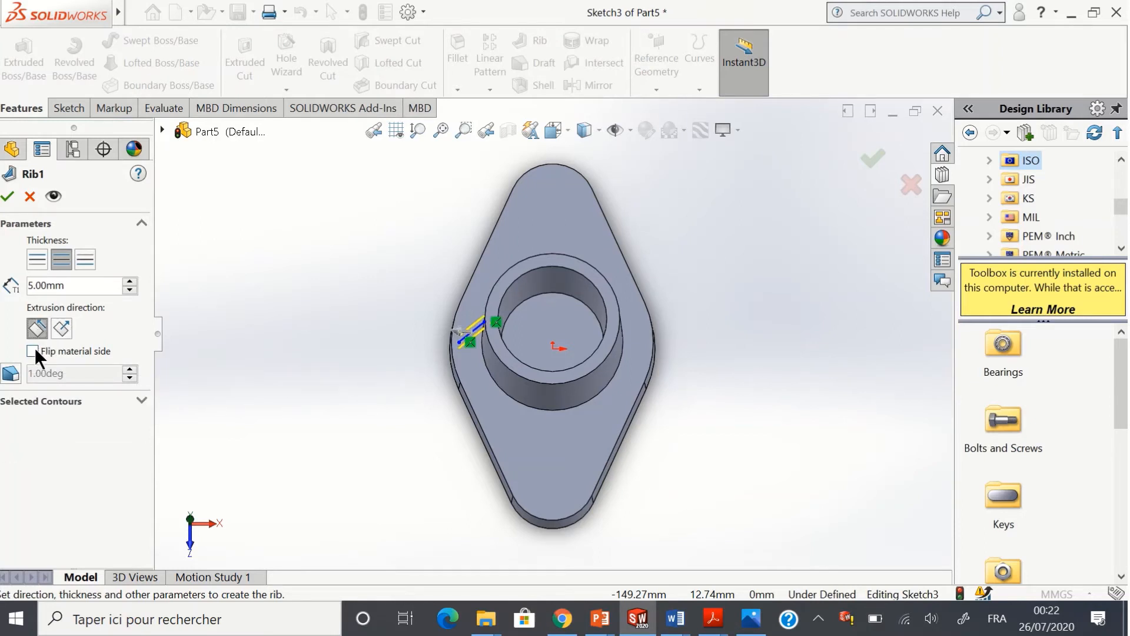
{"action": "left_click", "coordinate": [32, 351]}
{"action": "left_click", "coordinate": [9, 198]}
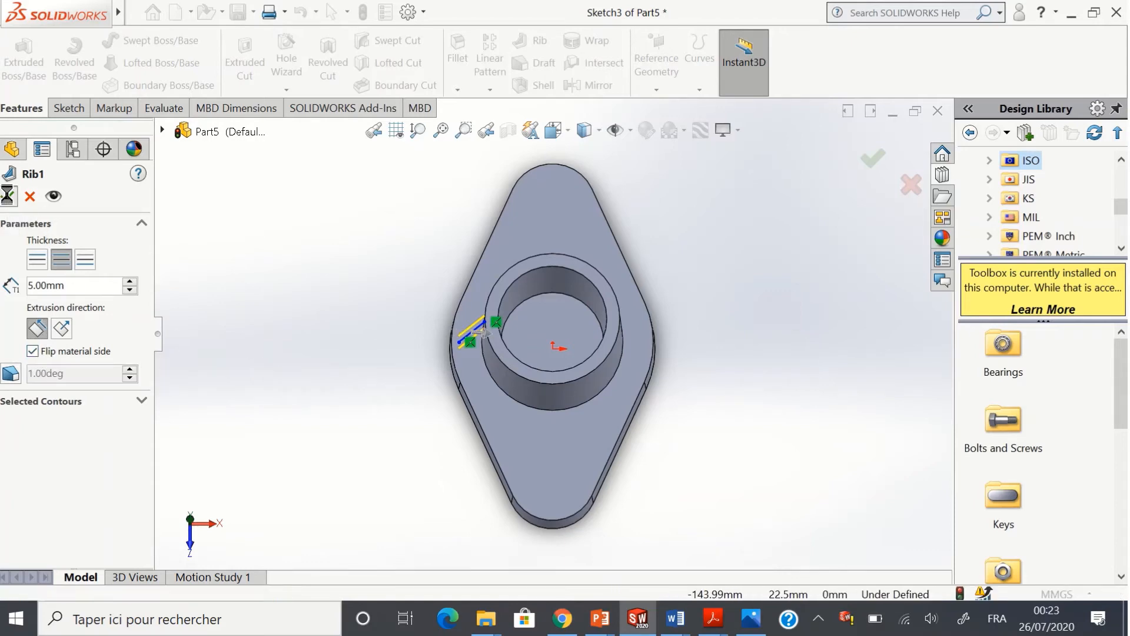
{"action": "left_click", "coordinate": [294, 398]}
Step: Start a Circular Pattern, show the temporary axes and choose the boss's central axis as the pattern axis
{"action": "key", "text": "Down"}
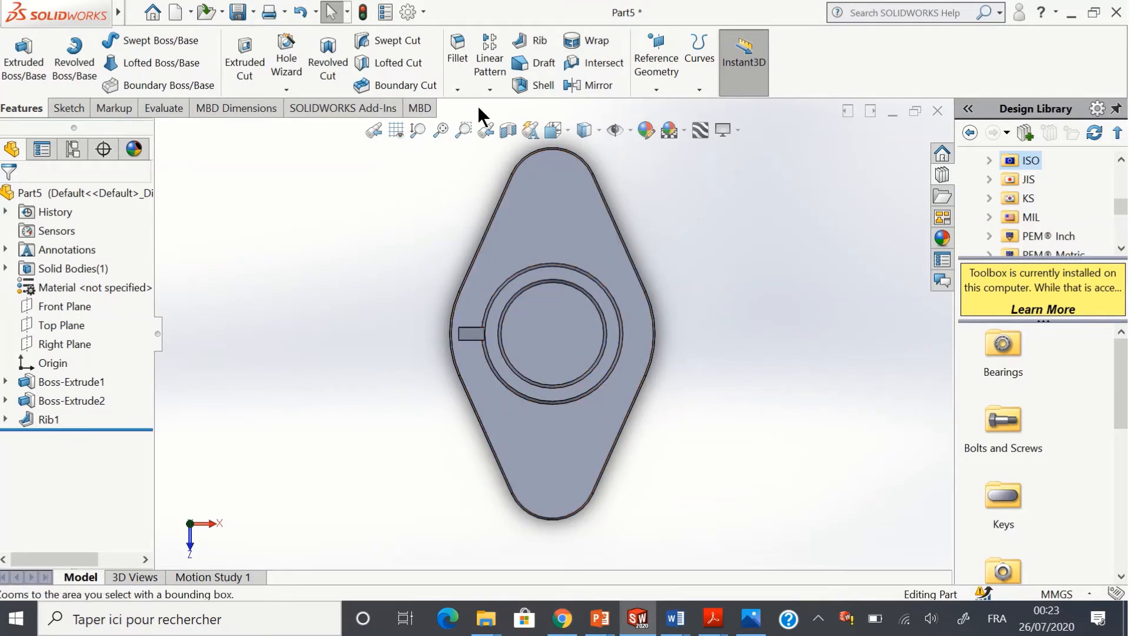
{"action": "left_click", "coordinate": [488, 88]}
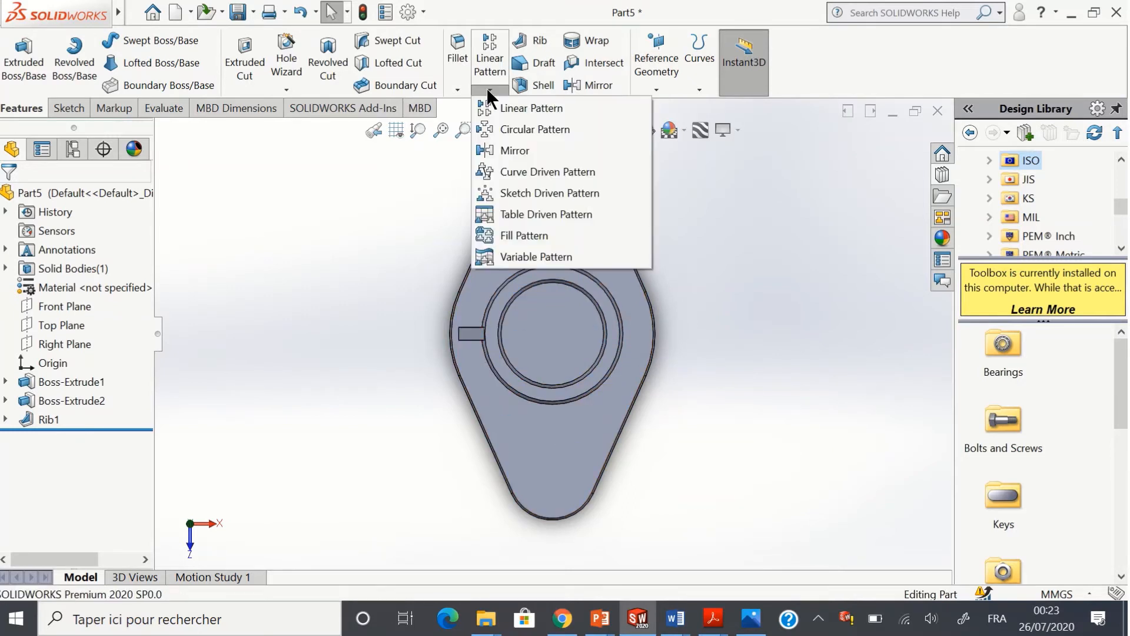
{"action": "left_click", "coordinate": [502, 130]}
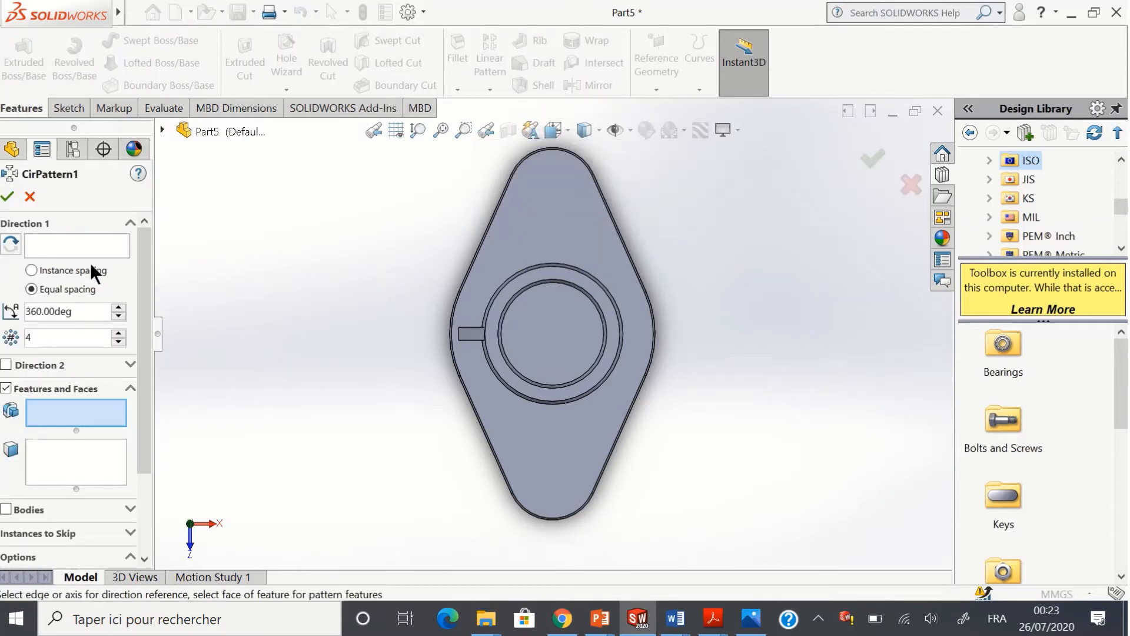
{"action": "left_click", "coordinate": [64, 240]}
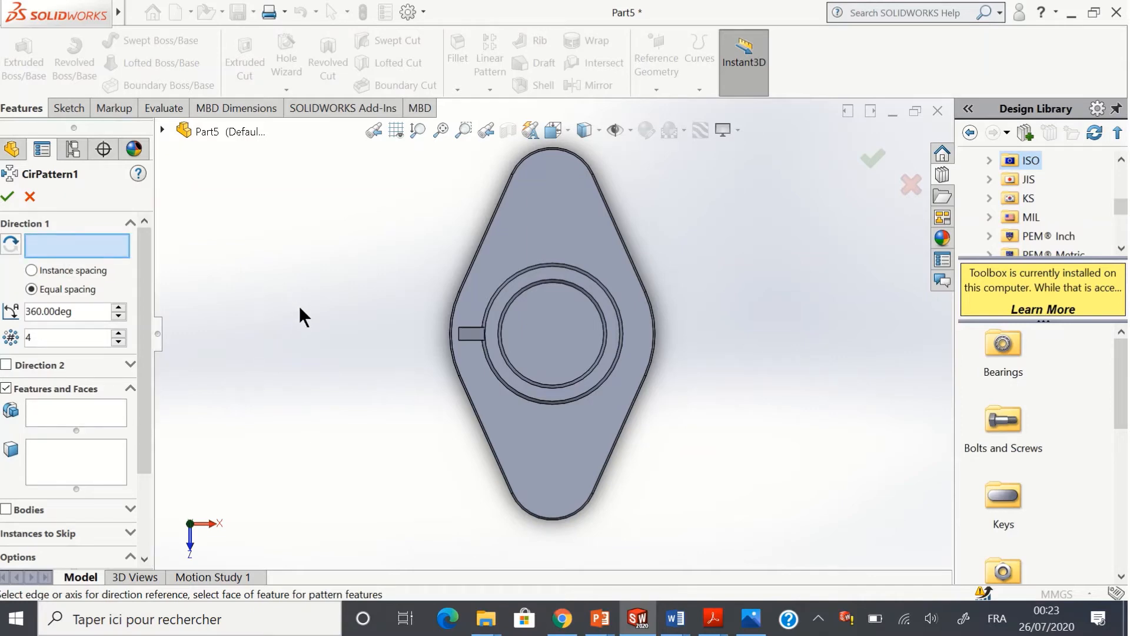
{"action": "key", "text": "Left"}
{"action": "key", "text": "Left"}
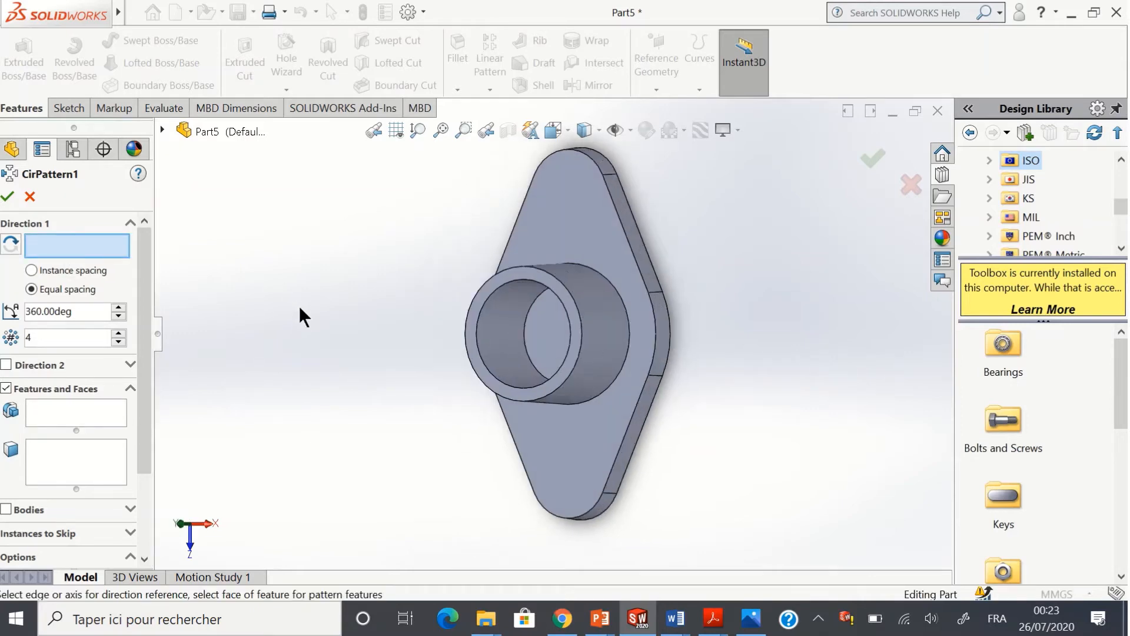
{"action": "left_click", "coordinate": [190, 13]}
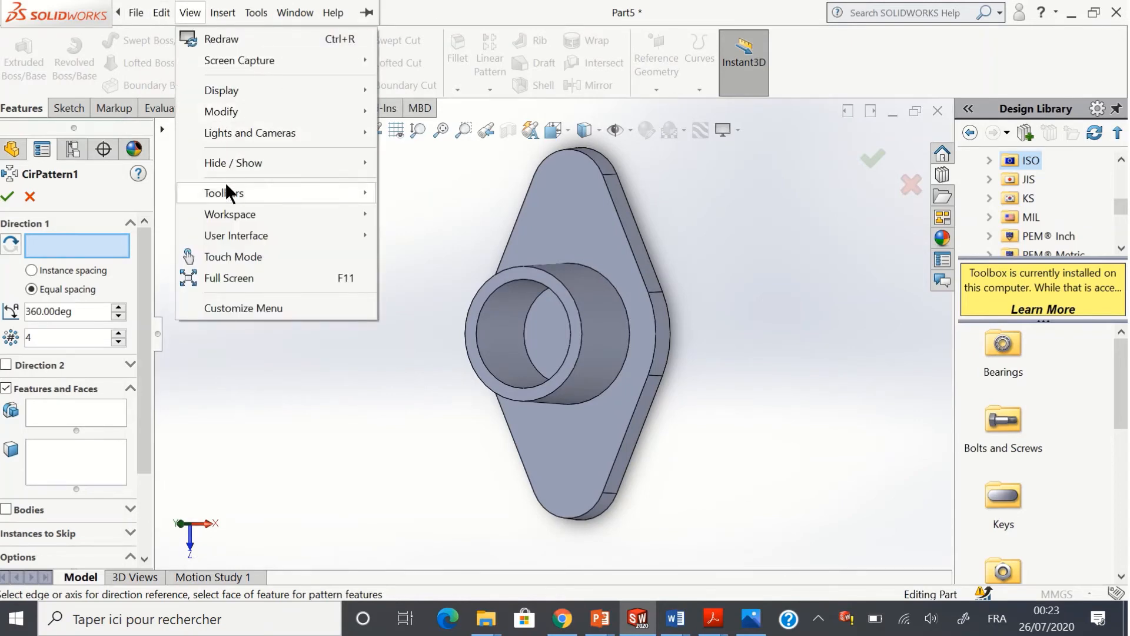
{"action": "mouse_move", "coordinate": [237, 160]}
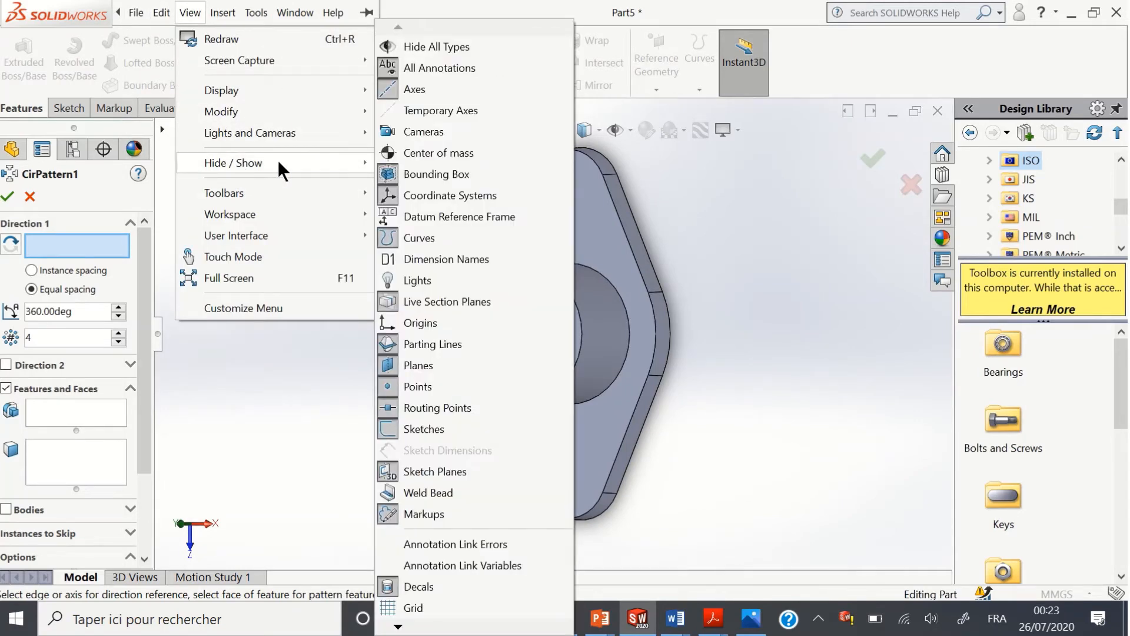
{"action": "left_click", "coordinate": [416, 107]}
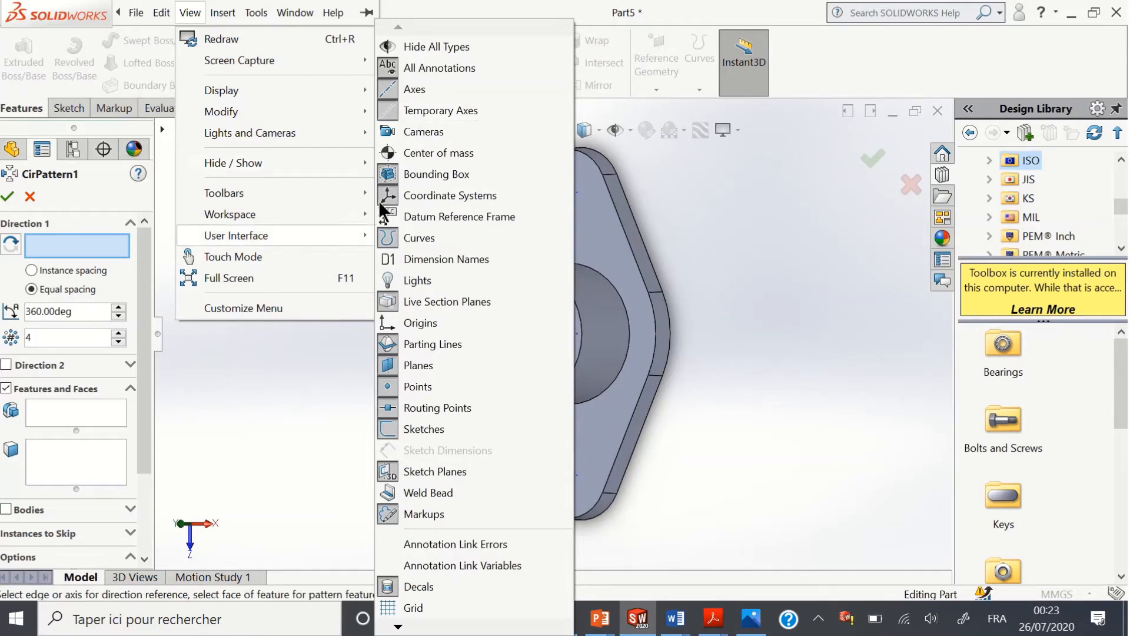
{"action": "left_click", "coordinate": [301, 468]}
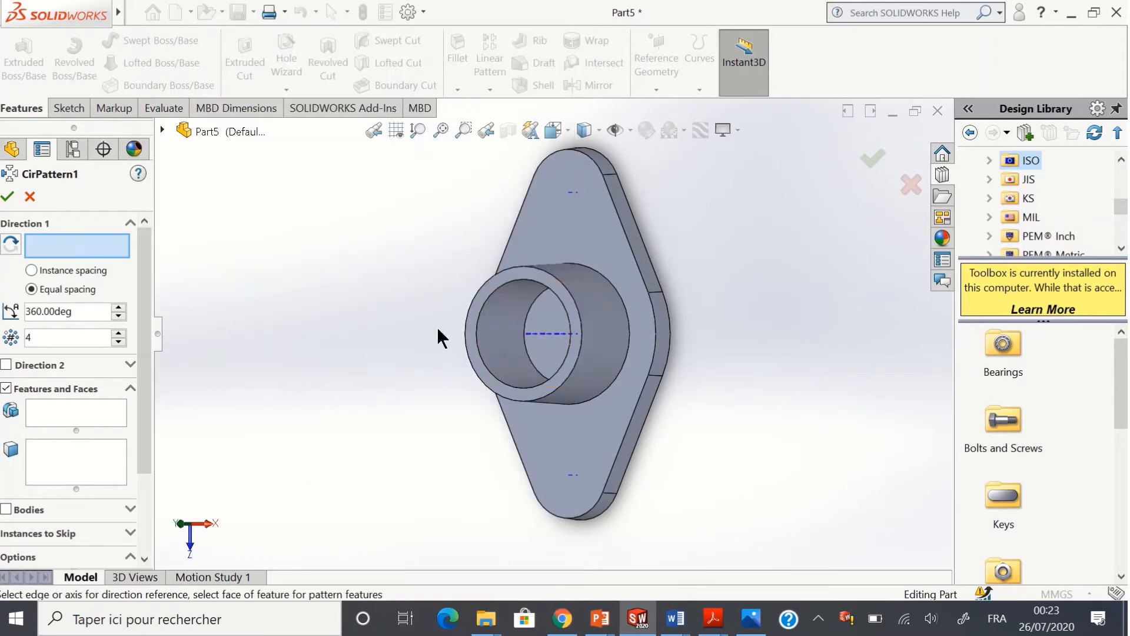
{"action": "left_click", "coordinate": [540, 333]}
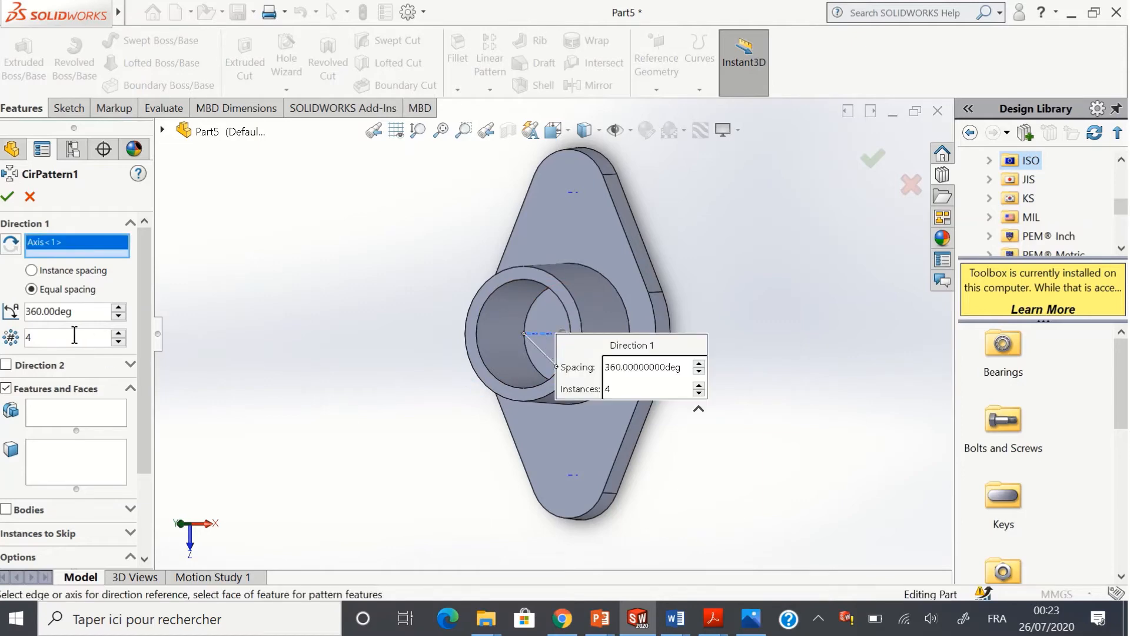
Step: Choose the rib as the feature to pattern and set the number of instances to 4
{"action": "left_click", "coordinate": [119, 341]}
{"action": "left_click", "coordinate": [64, 406]}
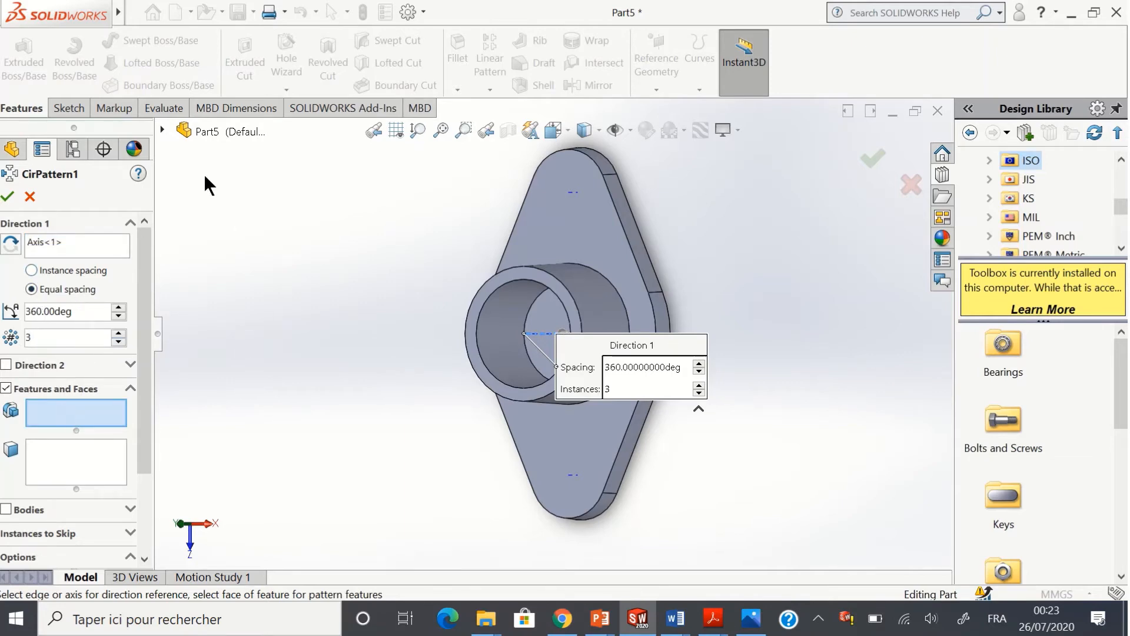
{"action": "left_click", "coordinate": [162, 129]}
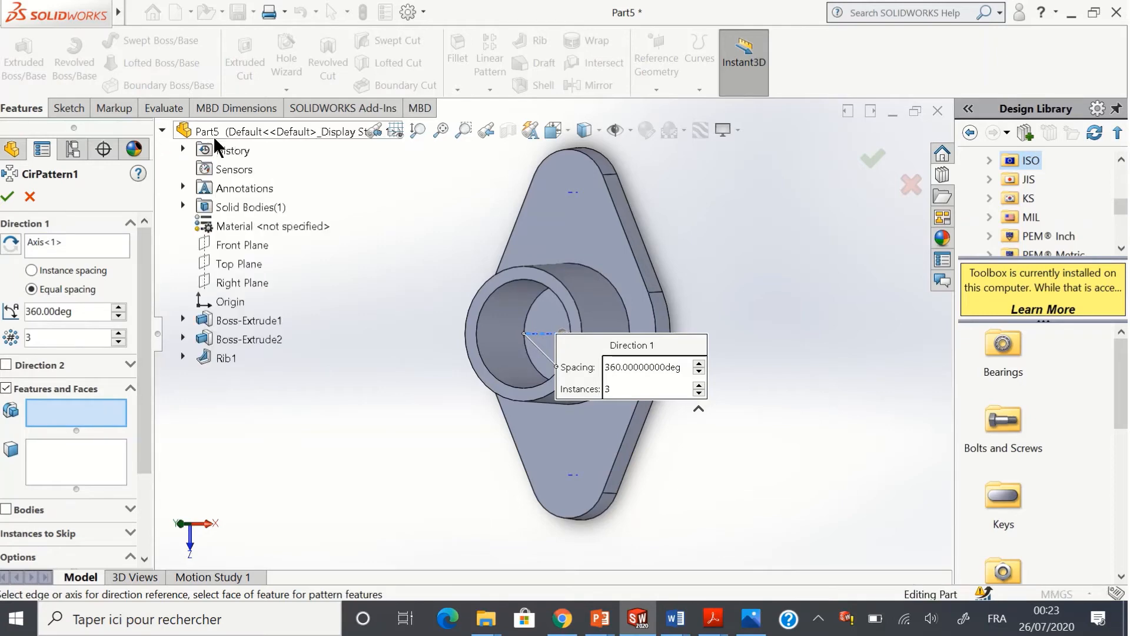
{"action": "left_click", "coordinate": [214, 357]}
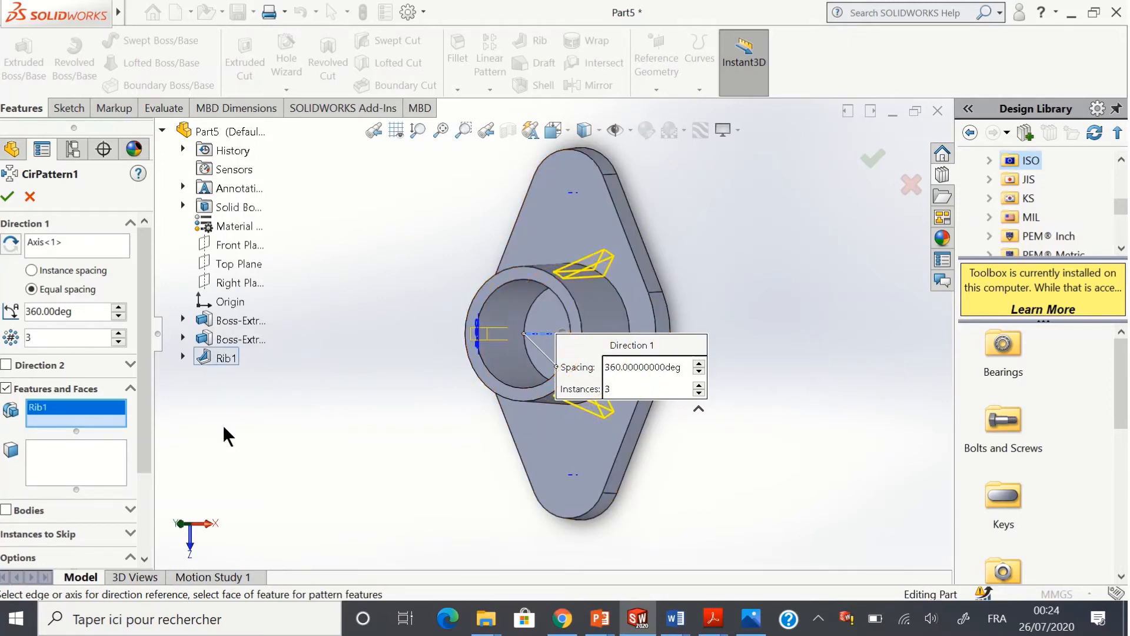
{"action": "left_click", "coordinate": [118, 333]}
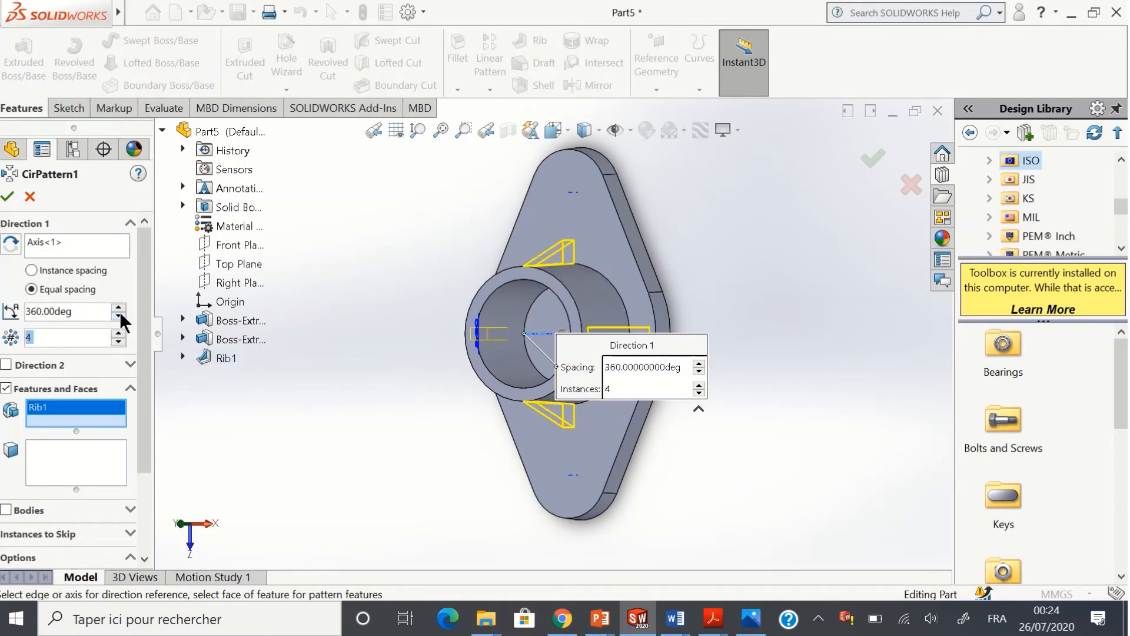
Step: Try instance spacing with 50 degrees between the ribs, and return the pattern to equal spacing over 360 degrees
{"action": "left_click", "coordinate": [28, 266]}
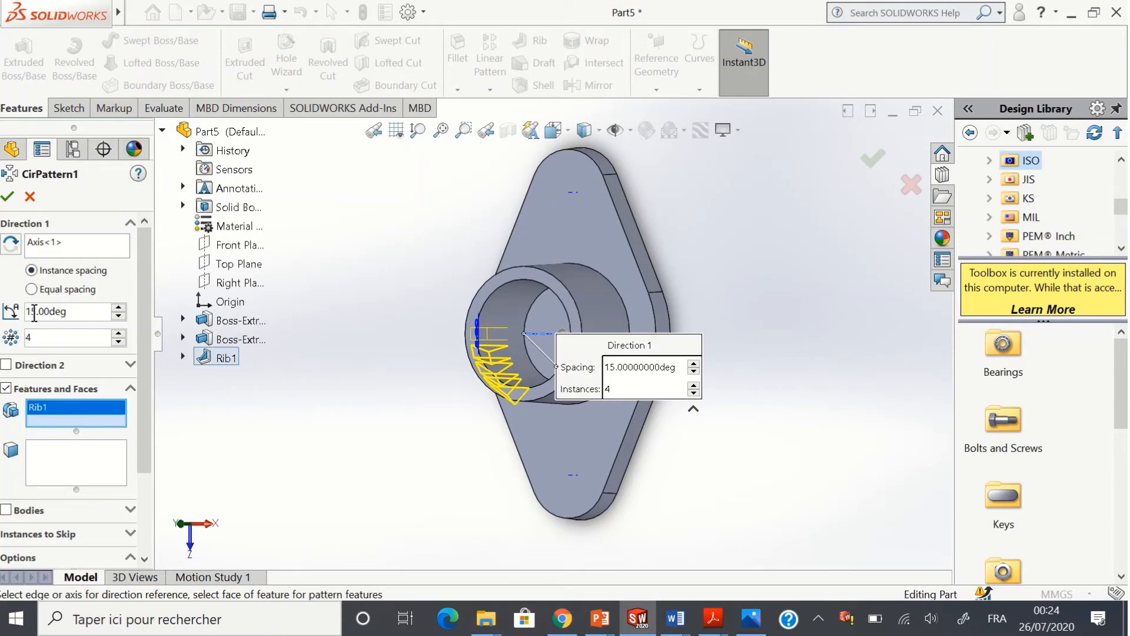
{"action": "left_click", "coordinate": [119, 309]}
{"action": "left_click", "coordinate": [120, 308]}
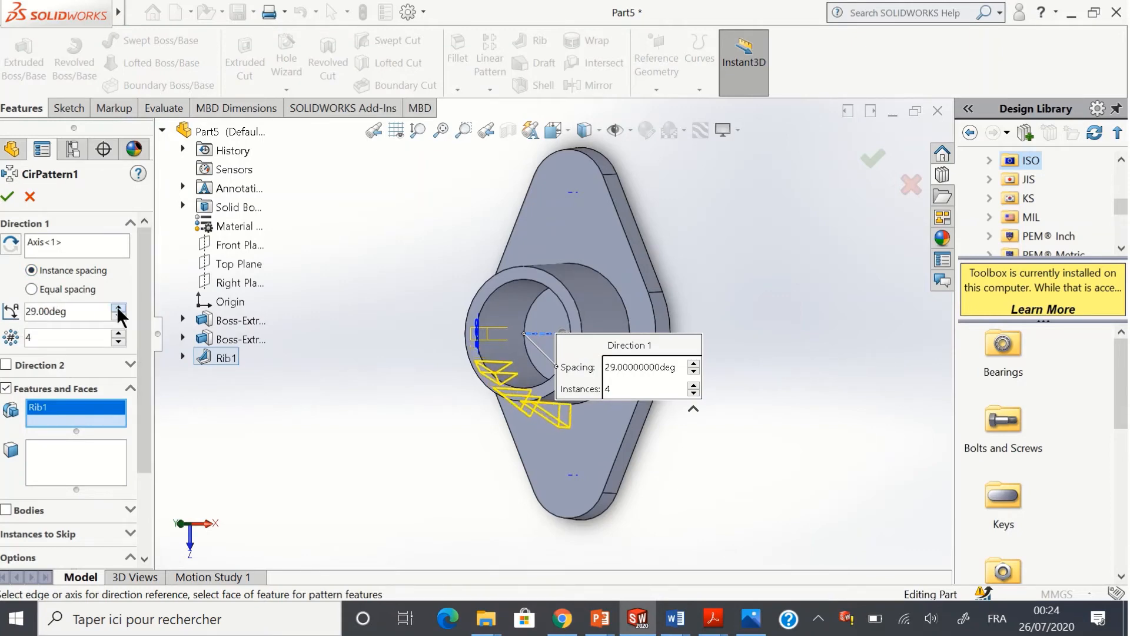
{"action": "left_click", "coordinate": [120, 308]}
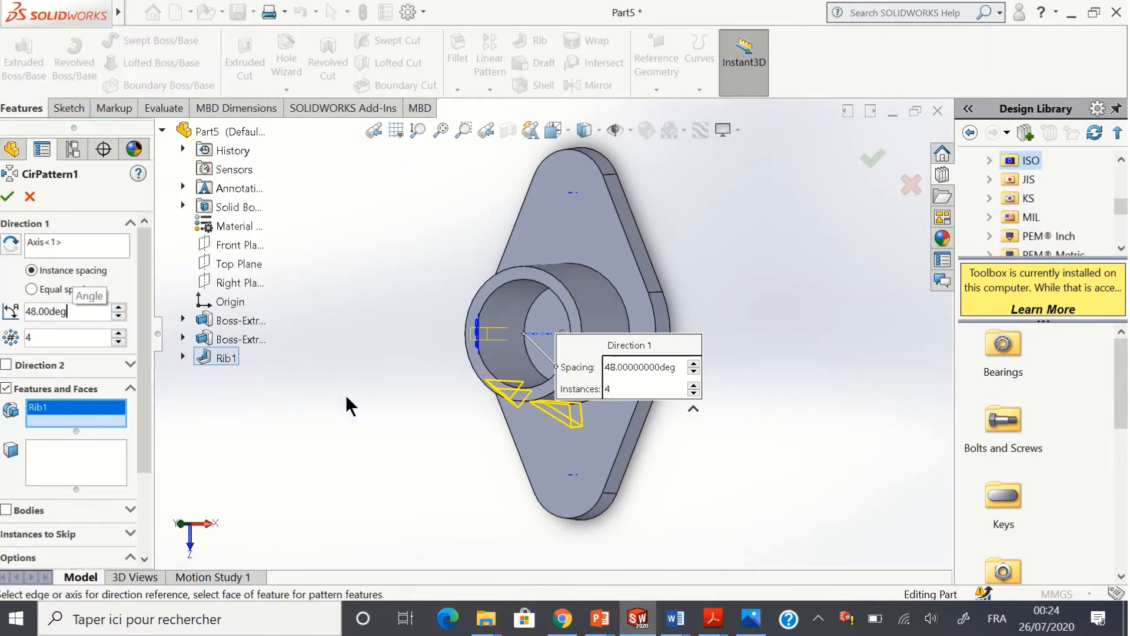
{"action": "key", "text": "ctrl+5"}
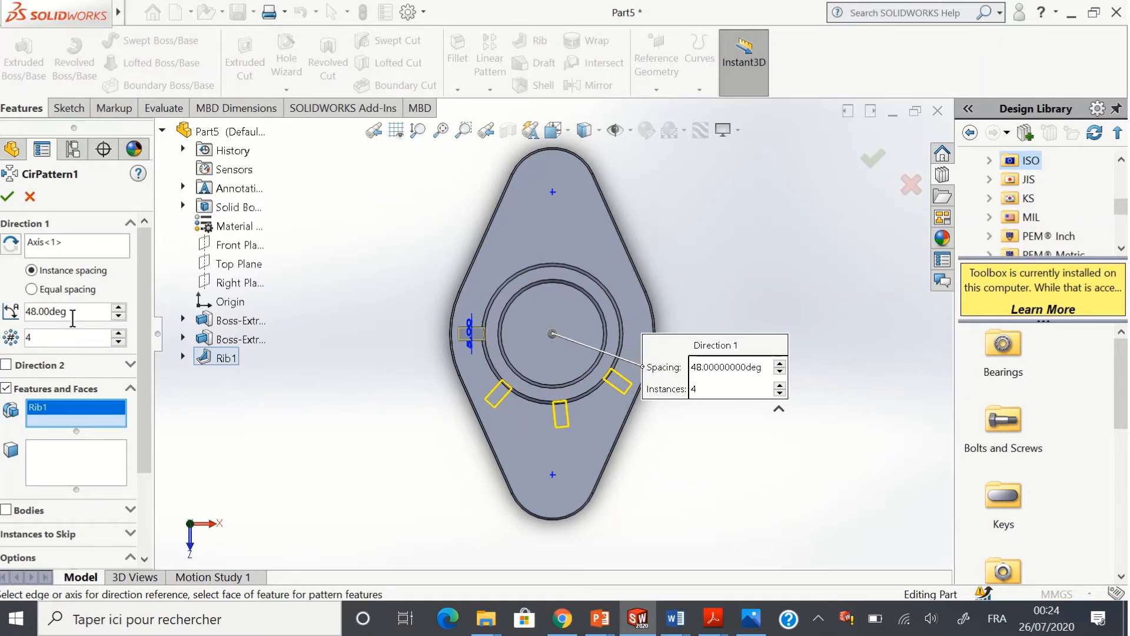
{"action": "left_click", "coordinate": [119, 308]}
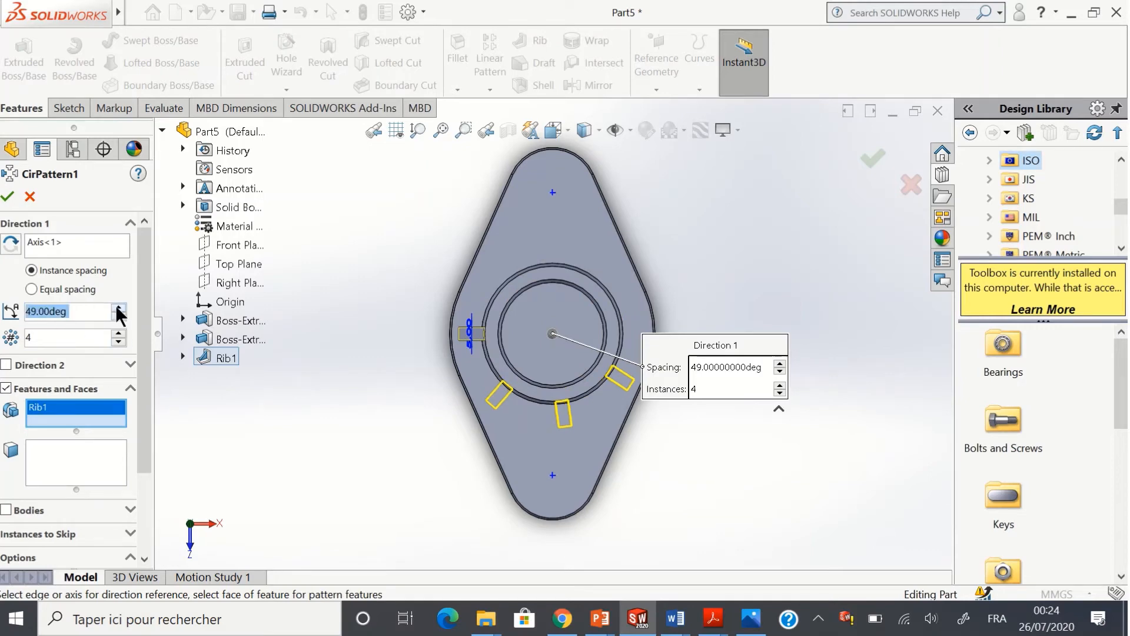
{"action": "left_click", "coordinate": [118, 308]}
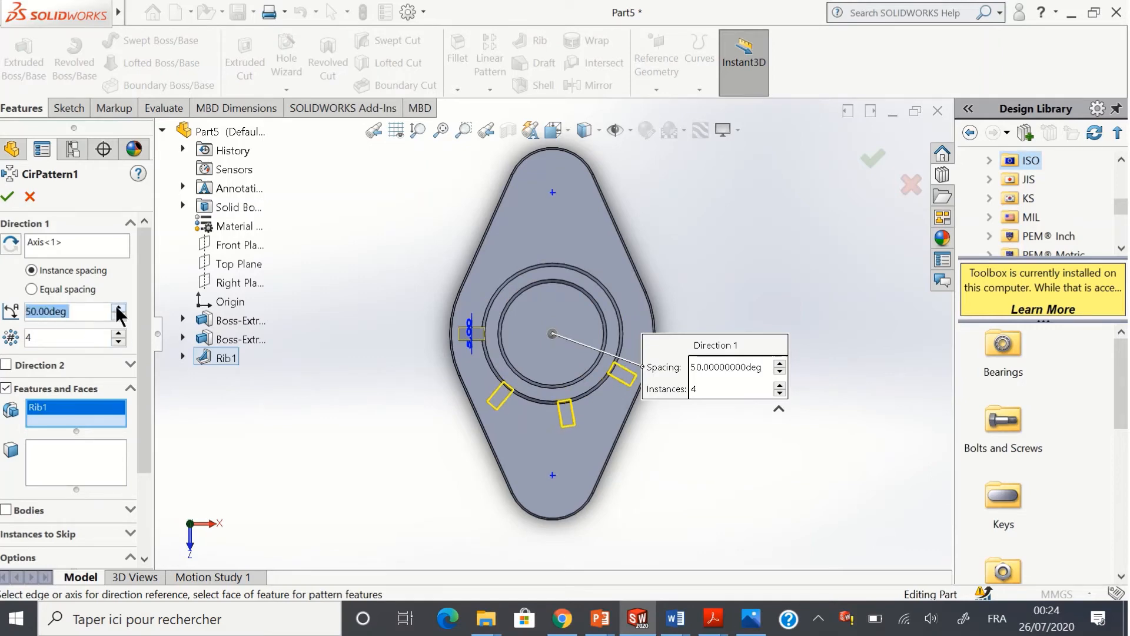
{"action": "left_click", "coordinate": [31, 288]}
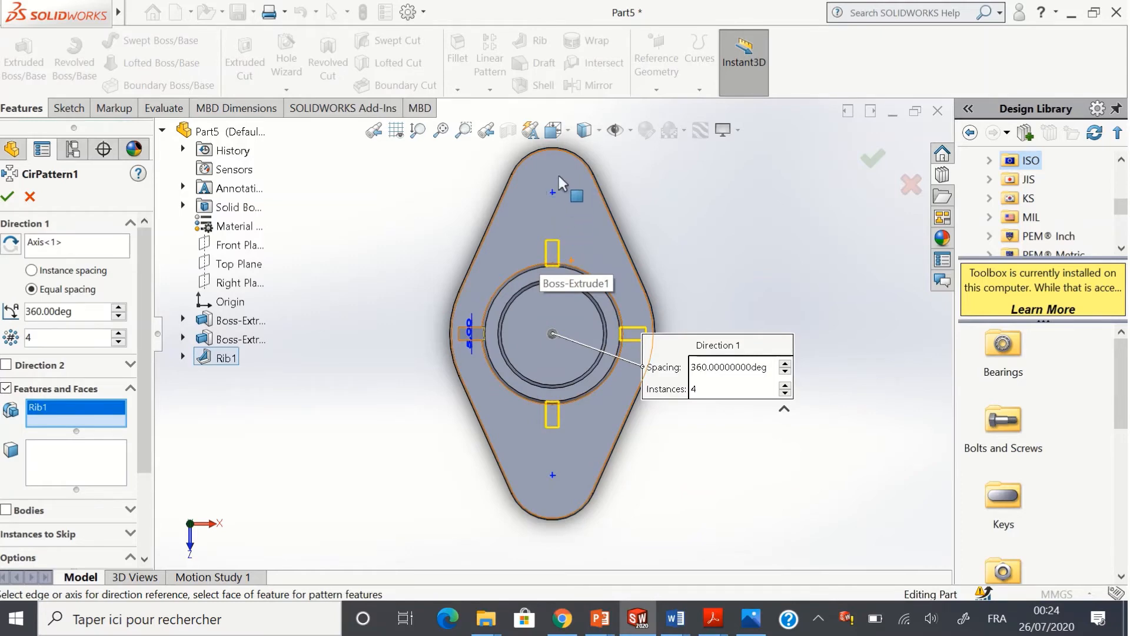
Step: Set the number of instances to 6 and create the equally spaced circular pattern of the rib
{"action": "left_click", "coordinate": [119, 343]}
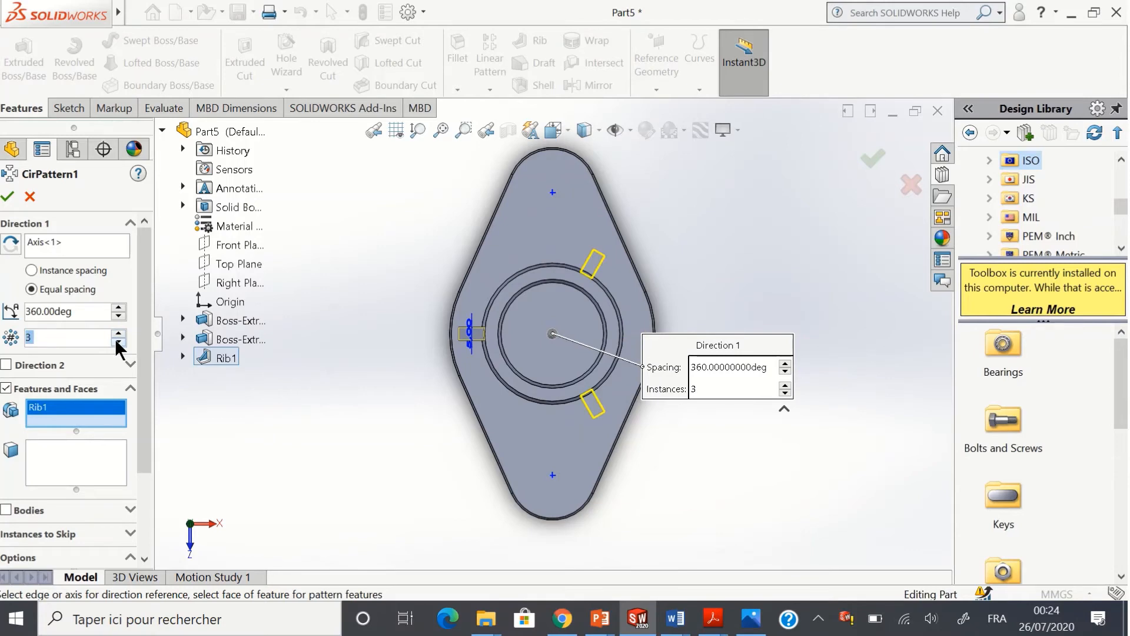
{"action": "left_click", "coordinate": [118, 333]}
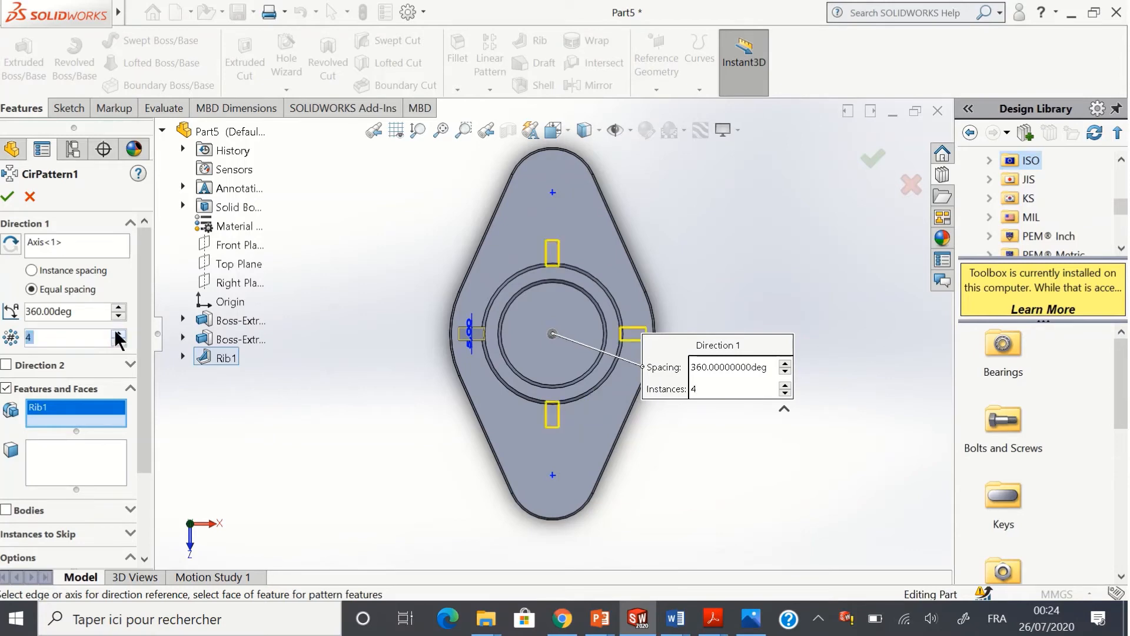
{"action": "left_click", "coordinate": [119, 333]}
{"action": "left_click", "coordinate": [118, 333]}
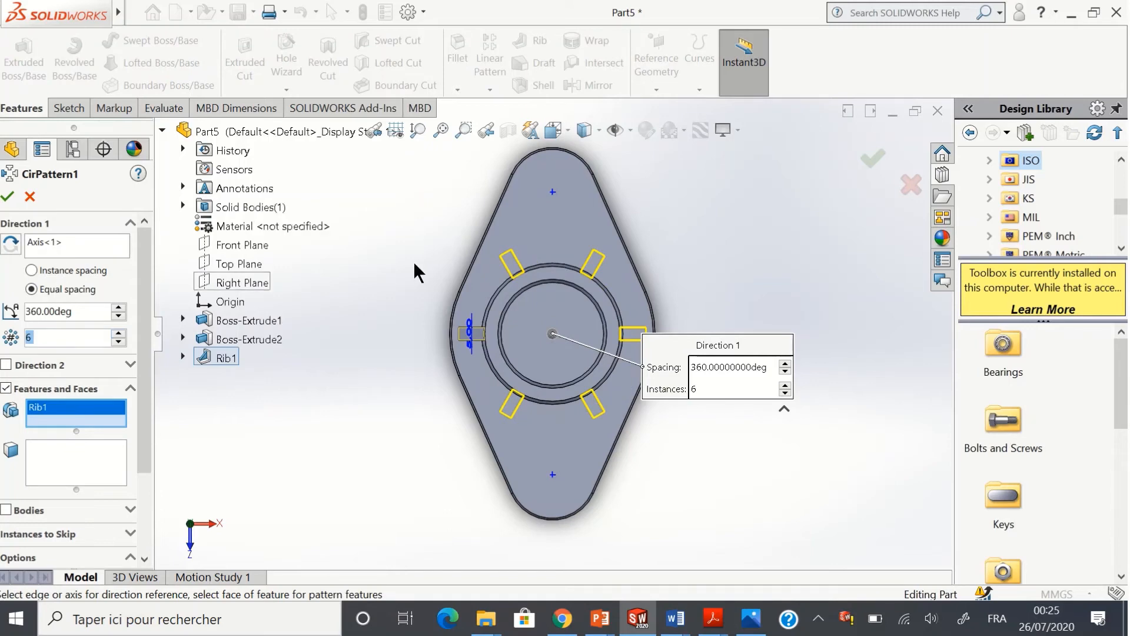
{"action": "left_click", "coordinate": [9, 198]}
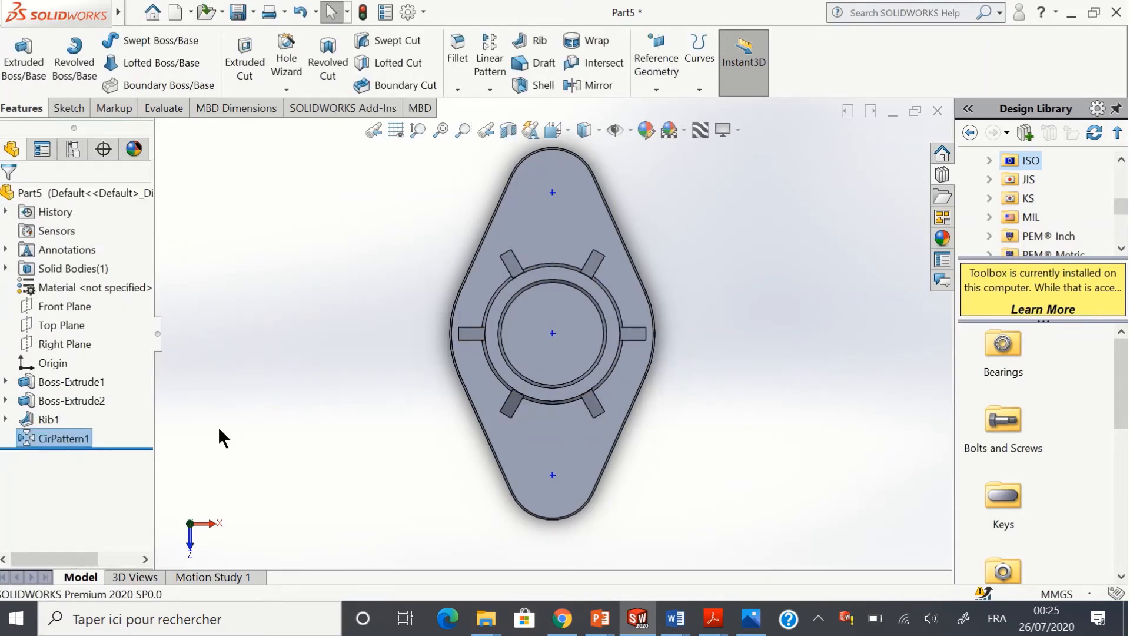
Step: Examine the patterned ribs around the boss from several viewing angles
{"action": "key", "text": "Right"}
{"action": "key", "text": "Right"}
{"action": "key", "text": "Right"}
{"action": "key", "text": "Right"}
{"action": "key", "text": "Left"}
{"action": "key", "text": "Left"}
{"action": "key", "text": "Left"}
{"action": "key", "text": "Left"}
{"action": "left_click", "coordinate": [295, 391]}
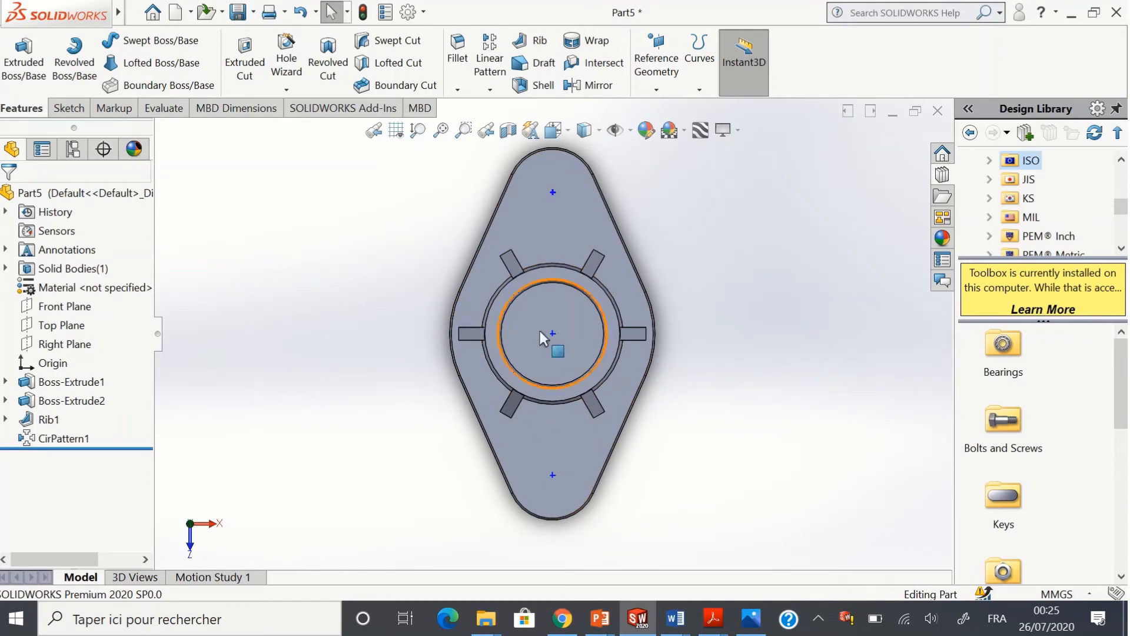
Step: Edit the base plate's sketch and draw a circle of about 9 mm radius centred on the upper end of the 55 mm dimension
{"action": "left_click", "coordinate": [66, 382]}
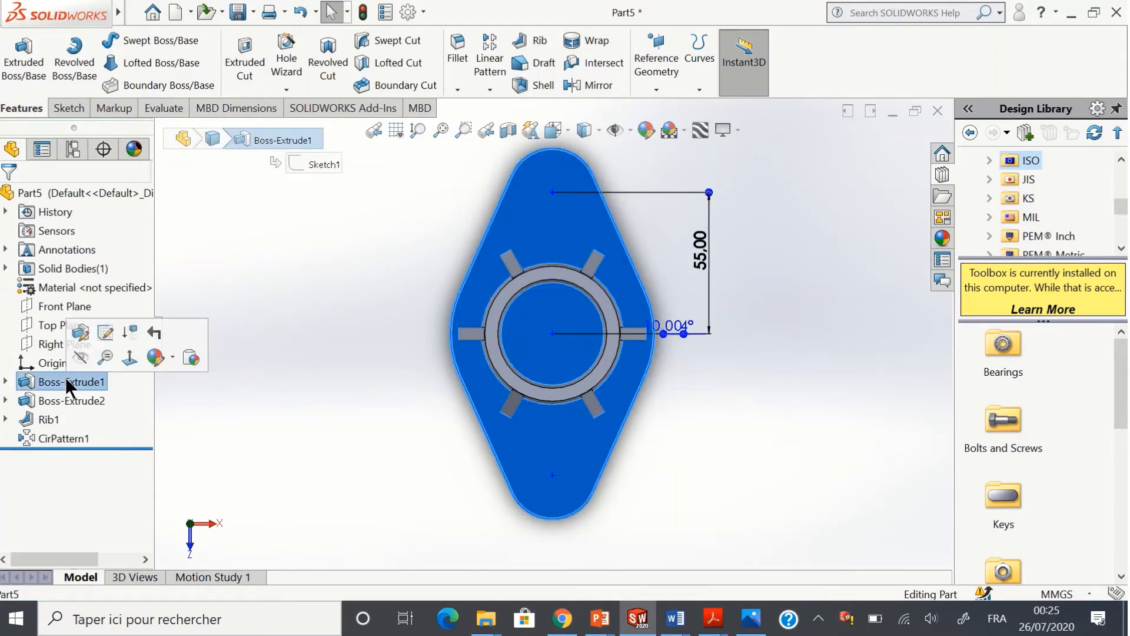
{"action": "left_click", "coordinate": [106, 334]}
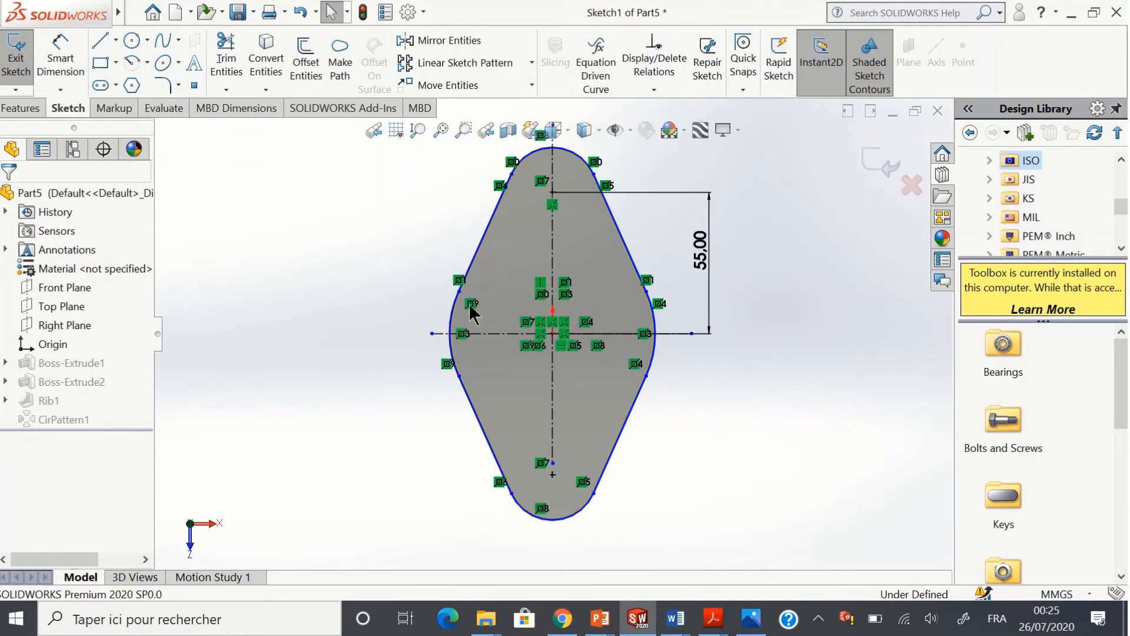
{"action": "left_click", "coordinate": [131, 44]}
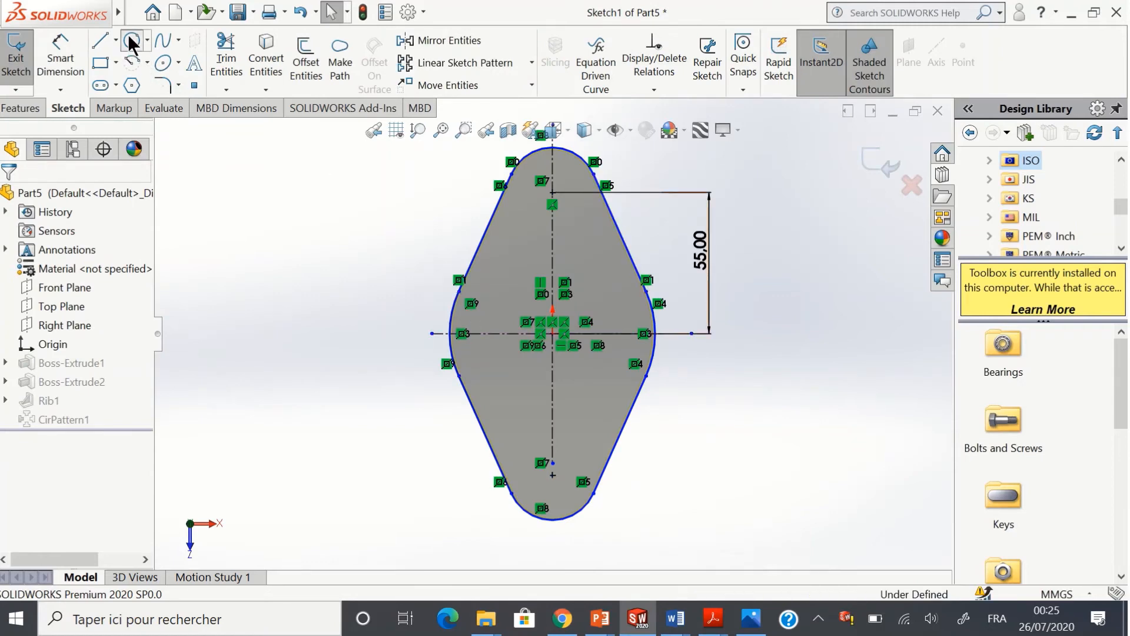
{"action": "left_click", "coordinate": [553, 192]}
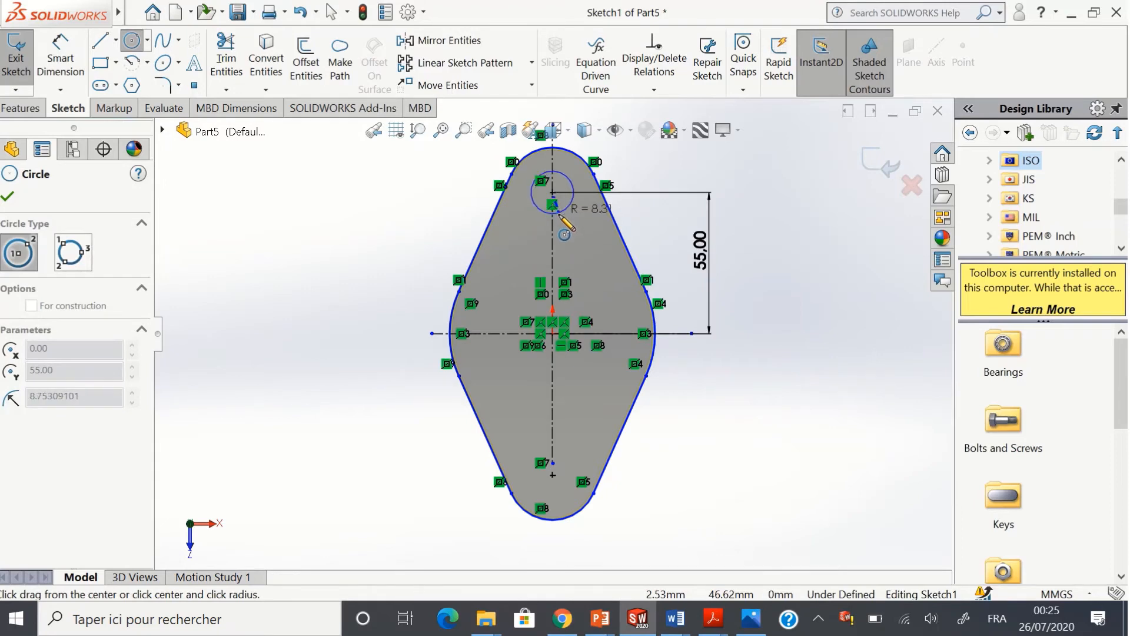
{"action": "left_click", "coordinate": [561, 217]}
{"action": "left_click", "coordinate": [559, 216]}
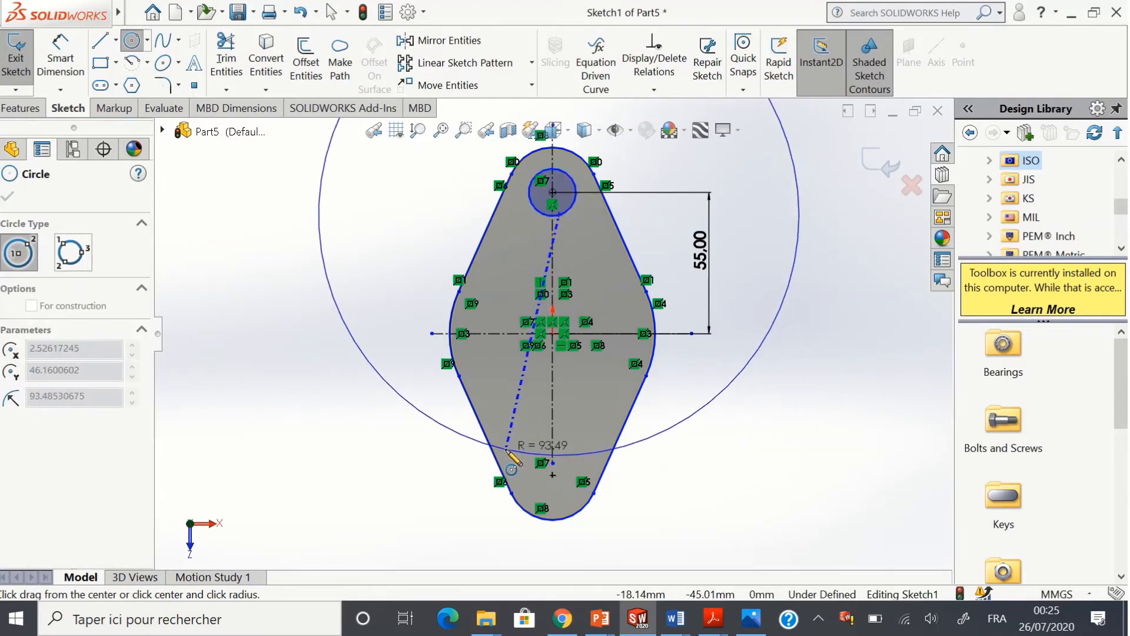
{"action": "key", "text": "Escape"}
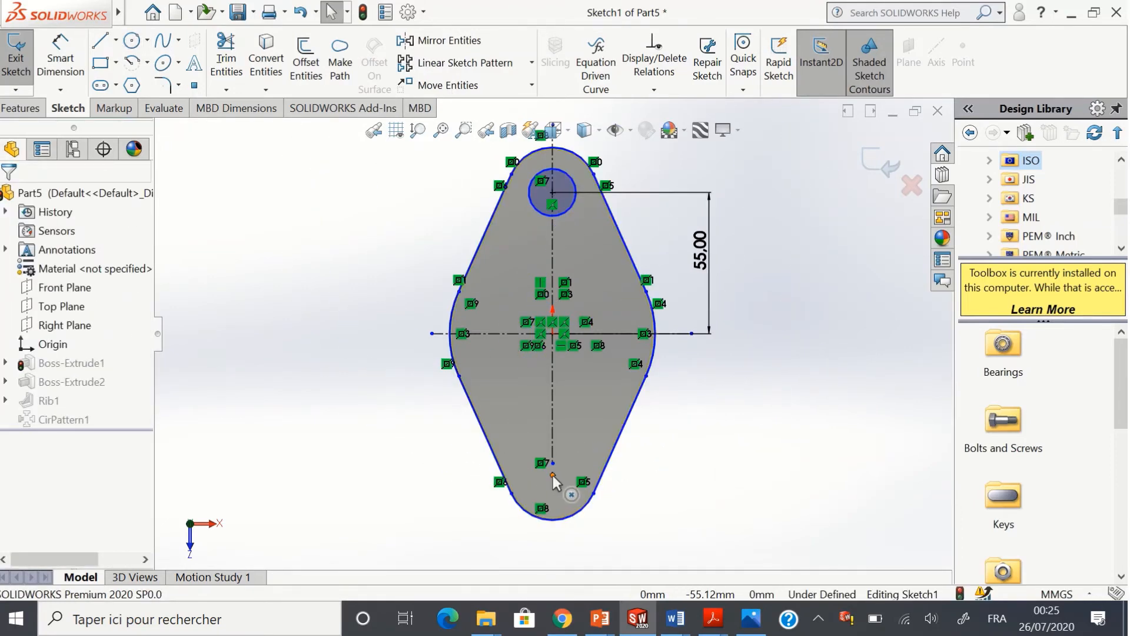
{"action": "left_click_drag", "start_coordinate": [553, 475], "coordinate": [560, 490]}
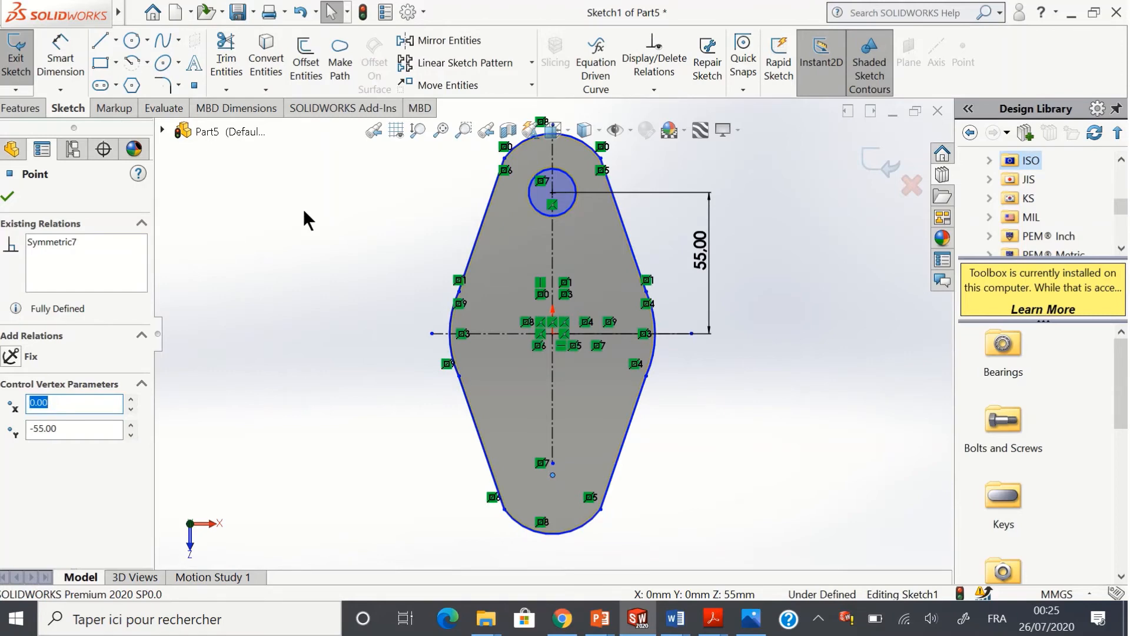
{"action": "left_click", "coordinate": [300, 12]}
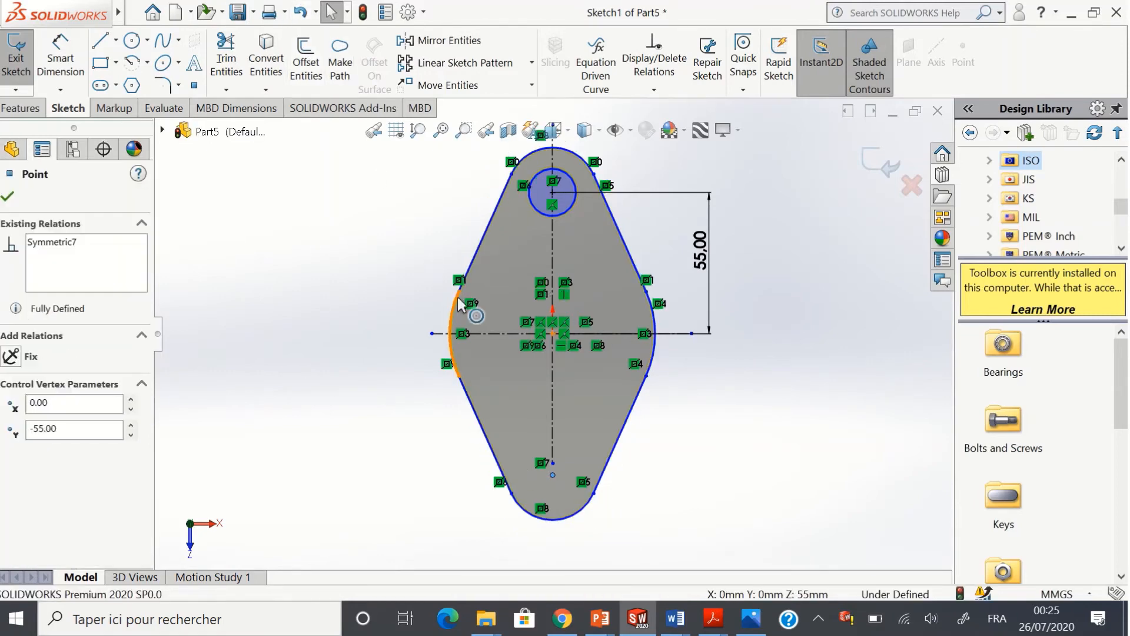
Step: Draw a circle of about 9.5 mm radius centred on the sketch point at the plate's lower end
{"action": "left_click", "coordinate": [132, 42]}
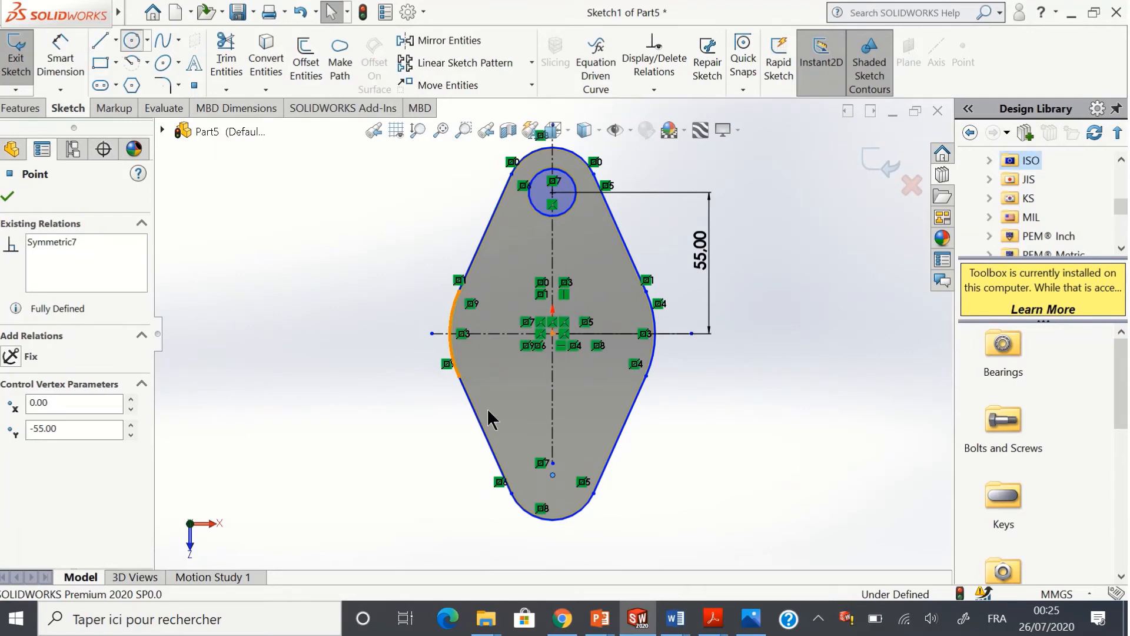
{"action": "left_click", "coordinate": [552, 475]}
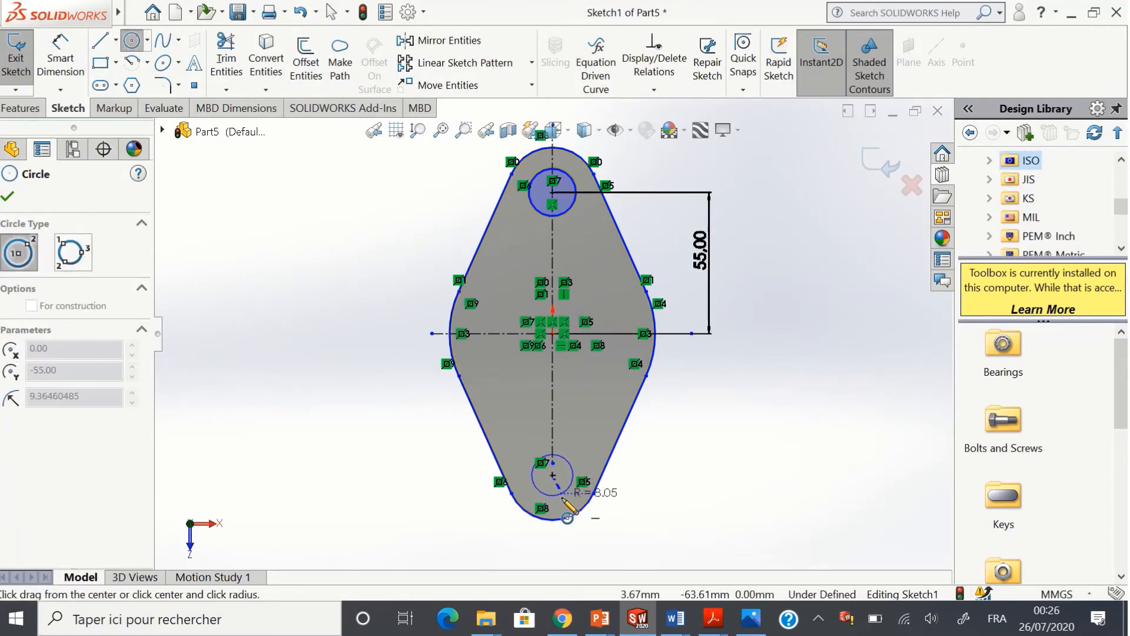
{"action": "left_click", "coordinate": [562, 502]}
{"action": "left_click", "coordinate": [561, 498]}
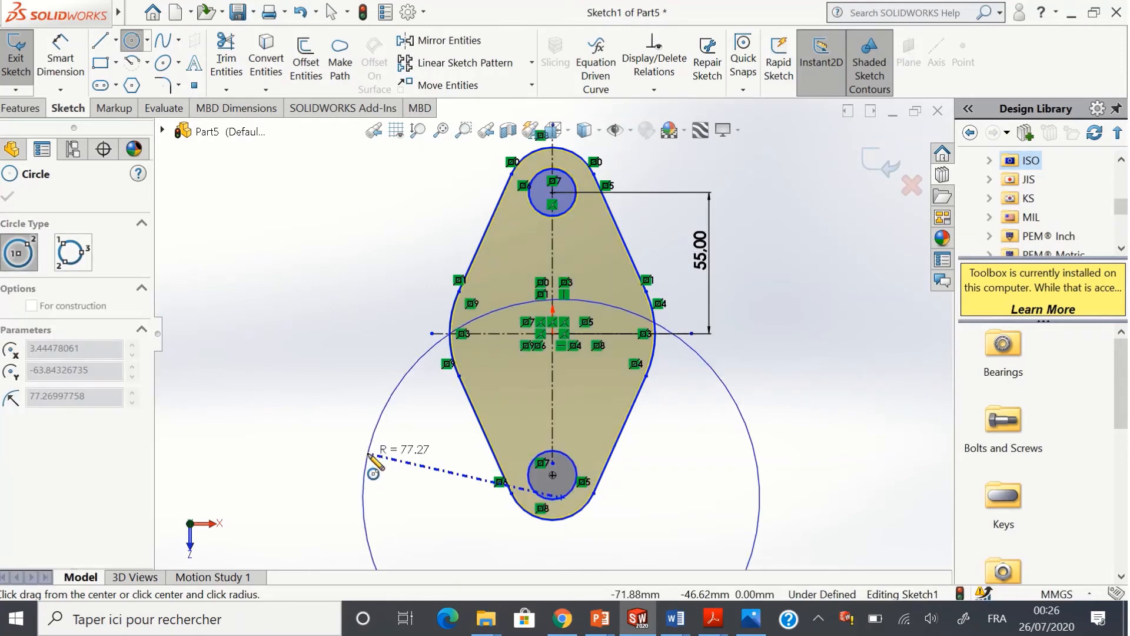
{"action": "key", "text": "Escape"}
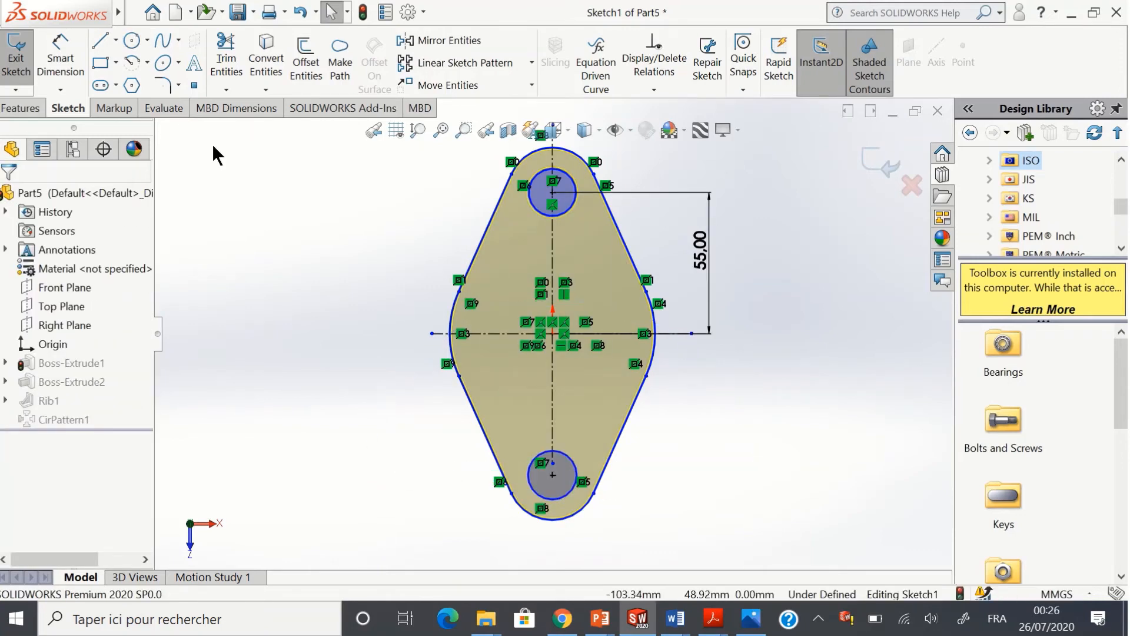
Step: Dimension the upper hole circle's diameter and set it to 15 mm
{"action": "left_click", "coordinate": [59, 54]}
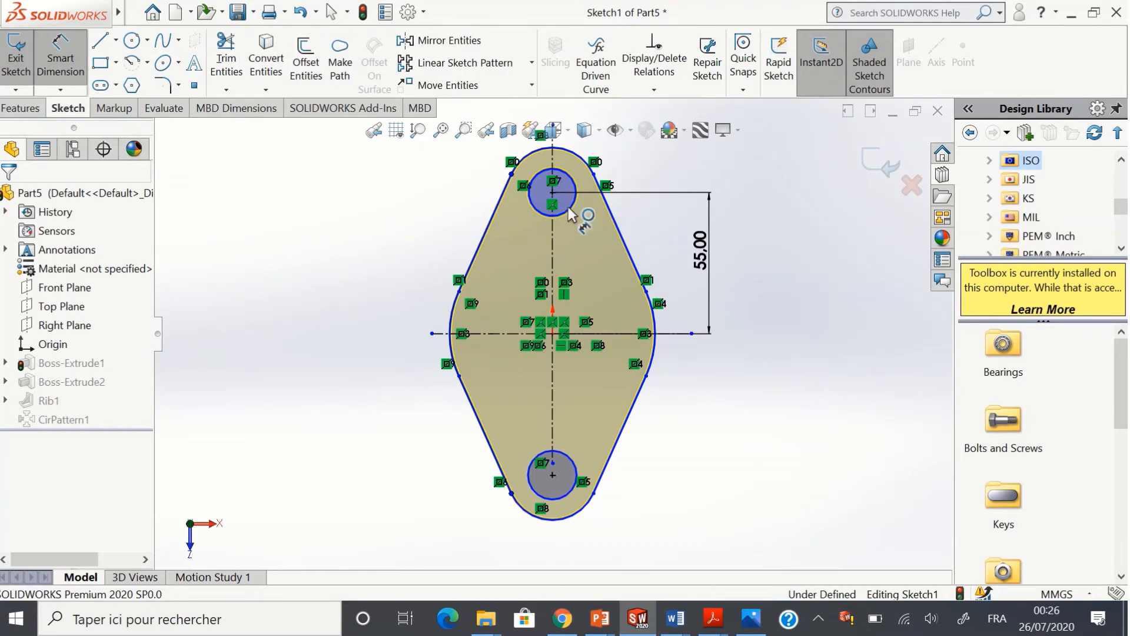
{"action": "left_click", "coordinate": [568, 207]}
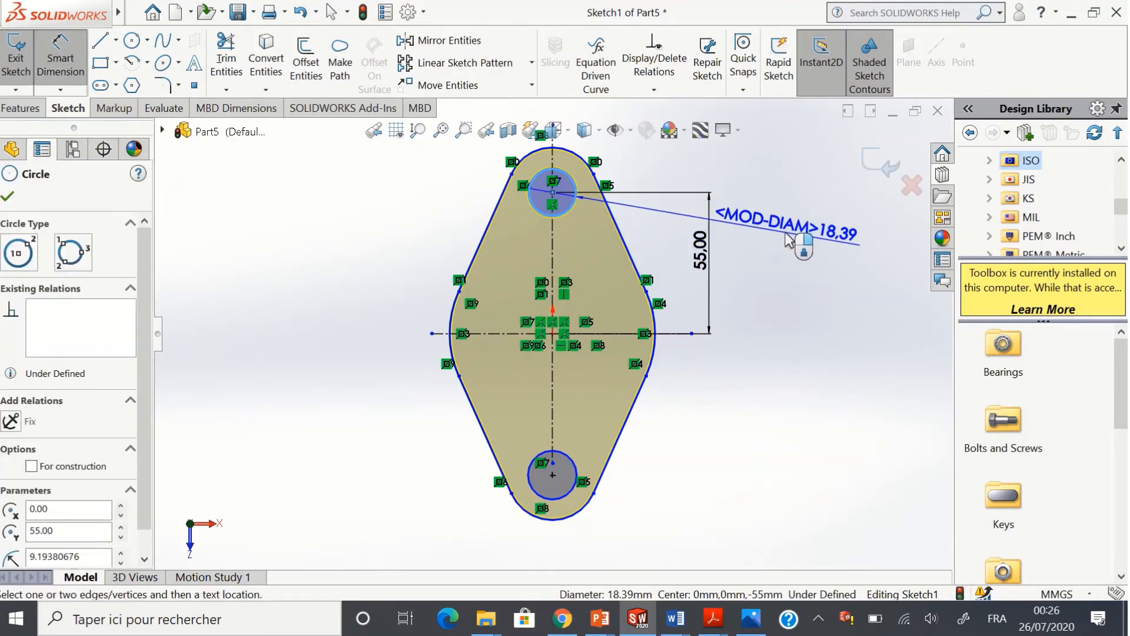
{"action": "left_click", "coordinate": [789, 240]}
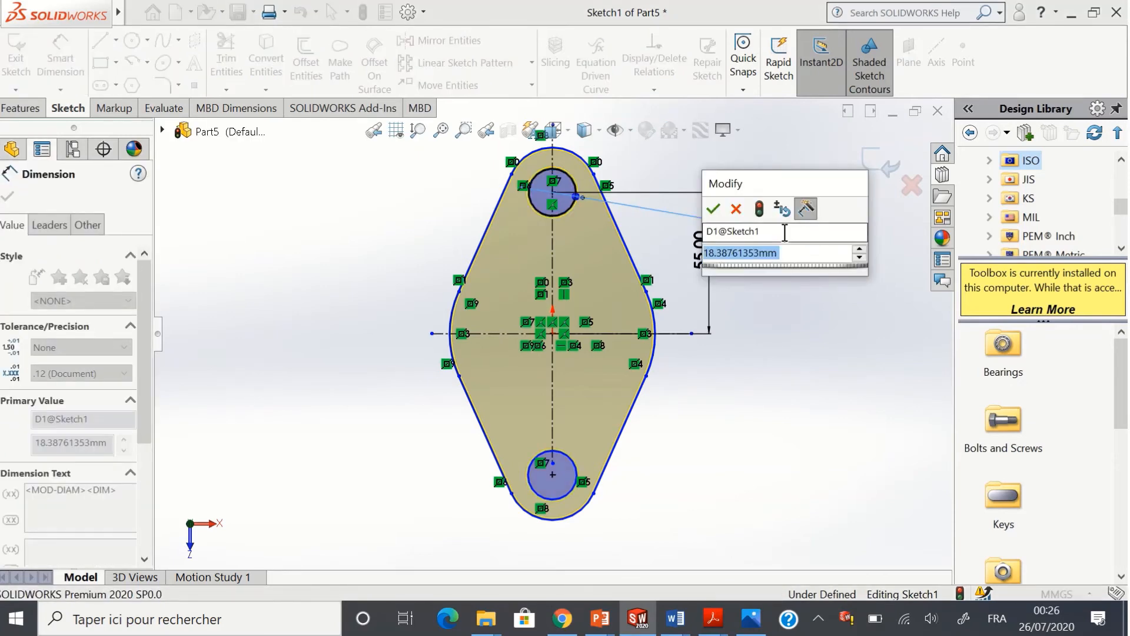
{"action": "type", "text": "15"}
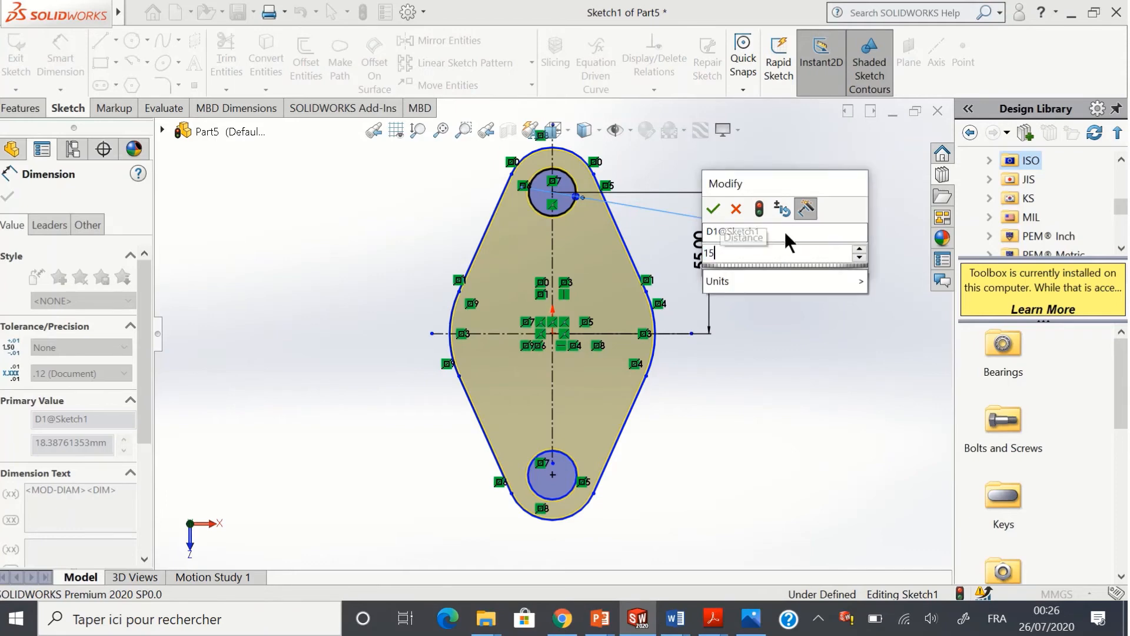
{"action": "key", "text": "Return"}
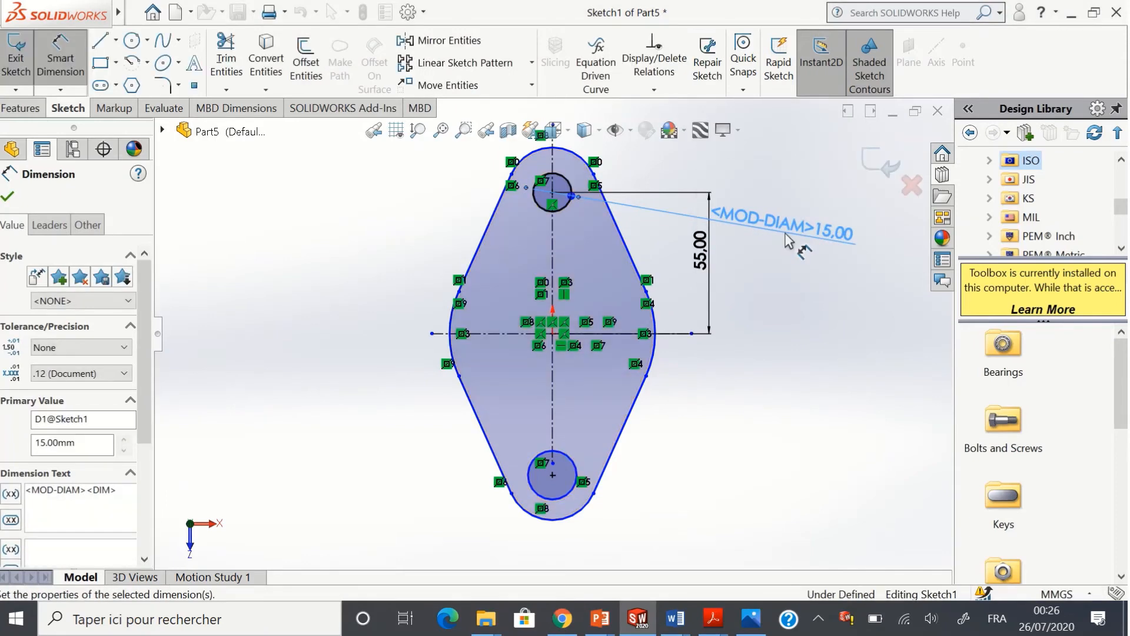
Step: Dimension the lower hole circle to a 15 mm diameter and exit the sketch to rebuild the part
{"action": "left_click", "coordinate": [570, 458]}
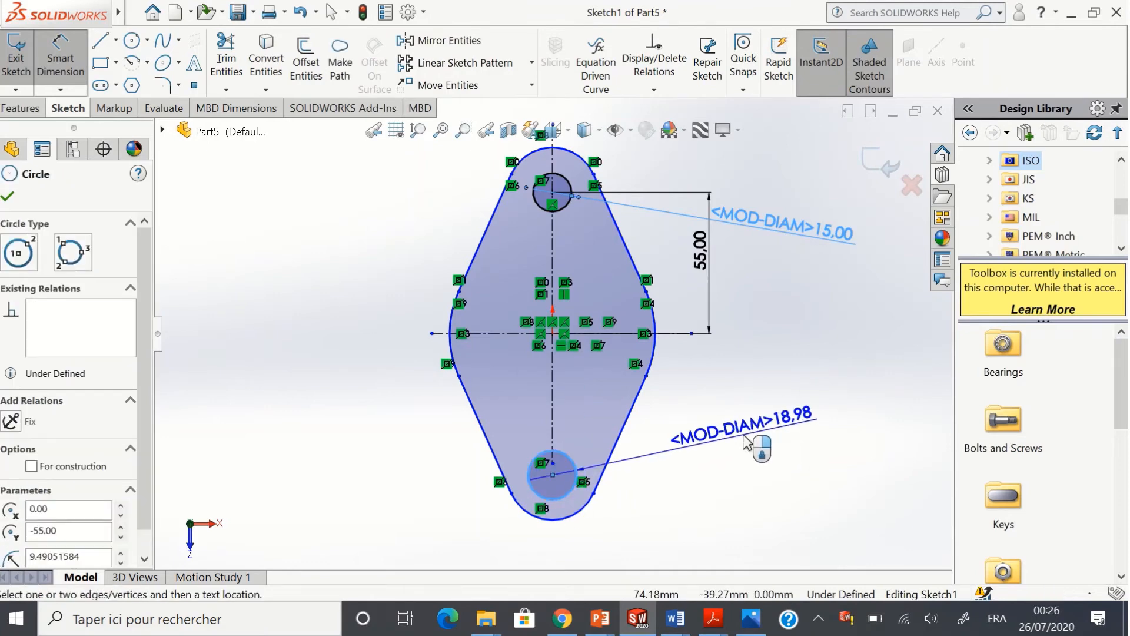
{"action": "left_click", "coordinate": [744, 441]}
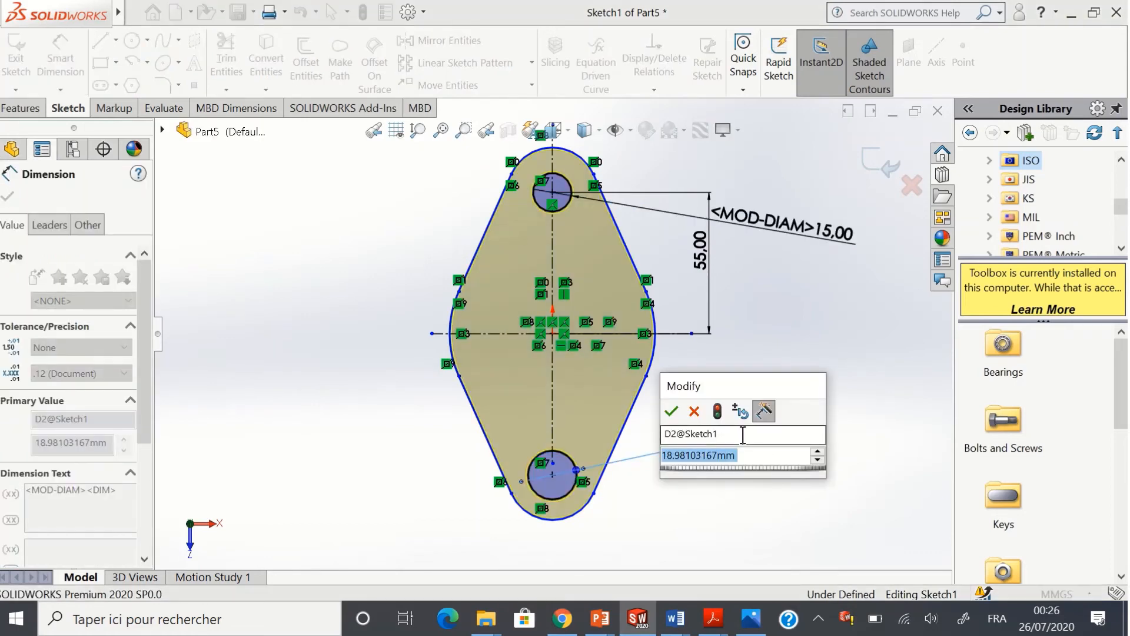
{"action": "type", "text": "15"}
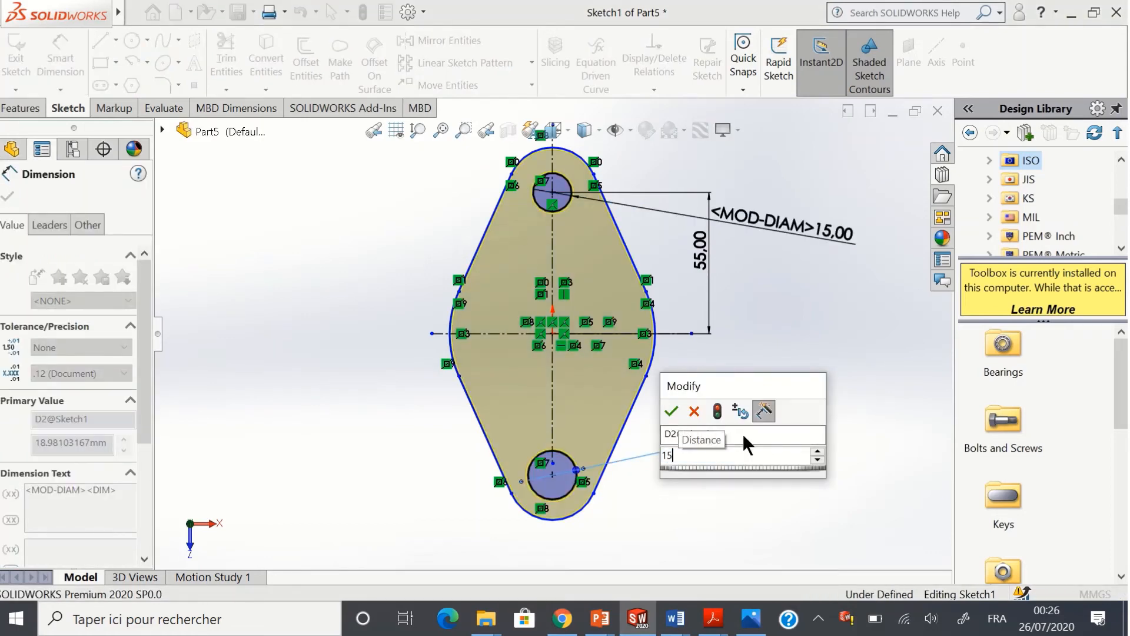
{"action": "key", "text": "Return"}
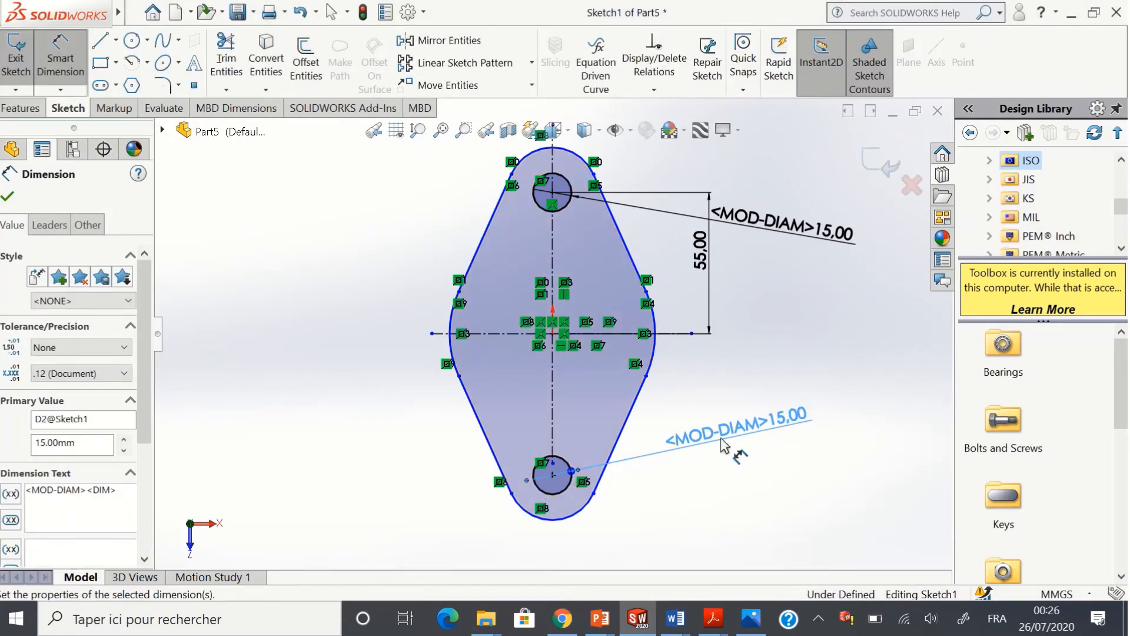
{"action": "left_click", "coordinate": [9, 199]}
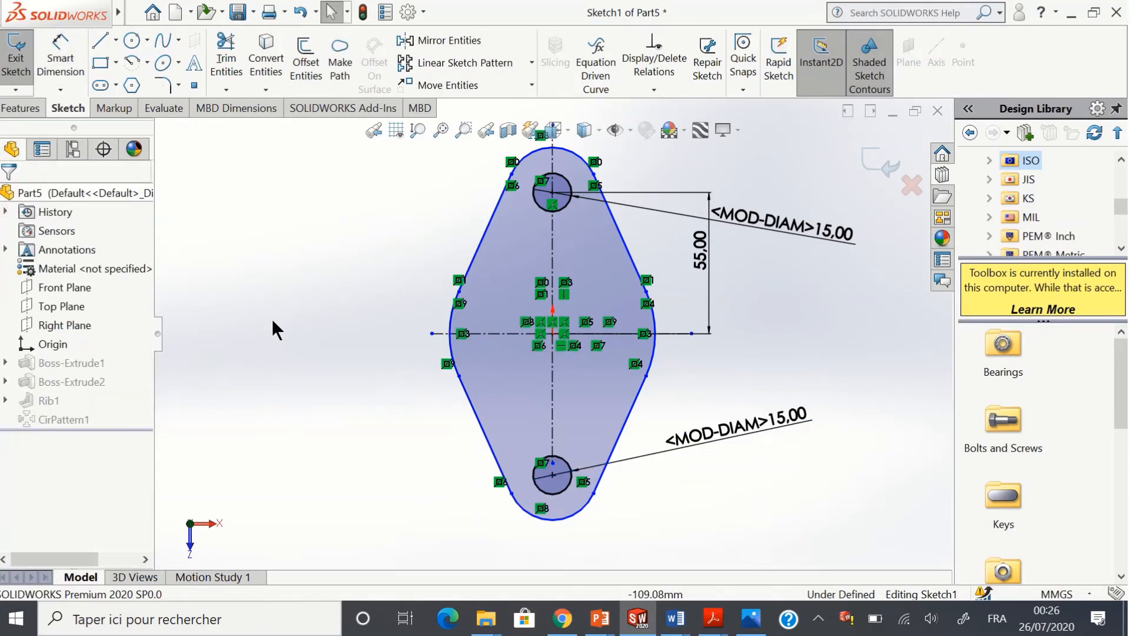
{"action": "left_click", "coordinate": [870, 162]}
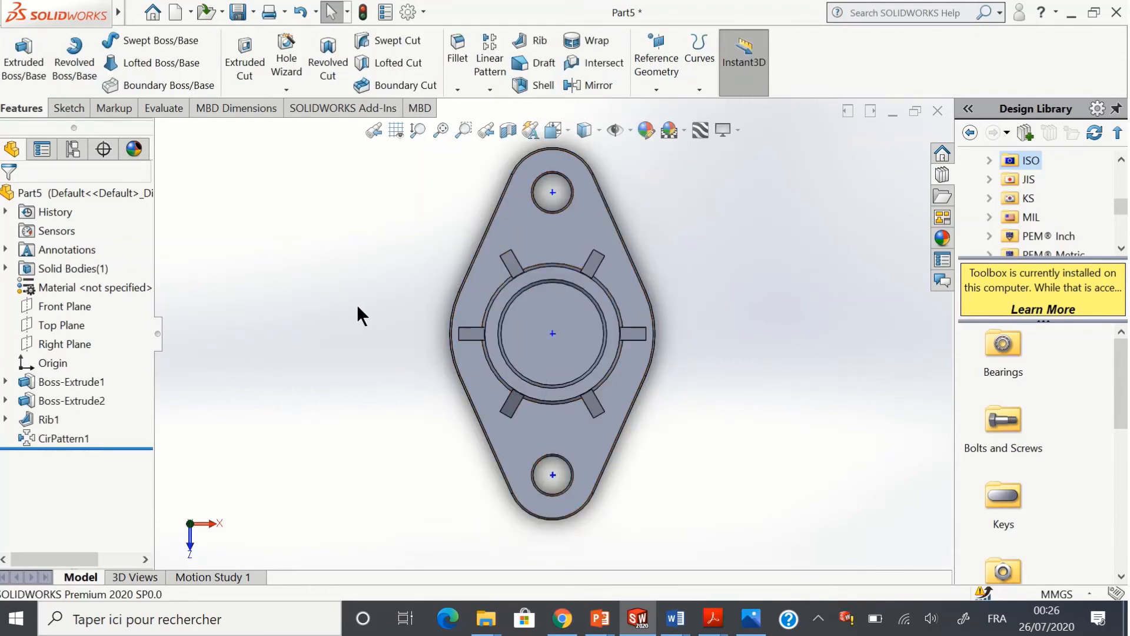
Step: Rotate the part to its side view and apply a planar section view along the Right Plane with 0 mm offset
{"action": "key", "text": "Right"}
{"action": "key", "text": "Right"}
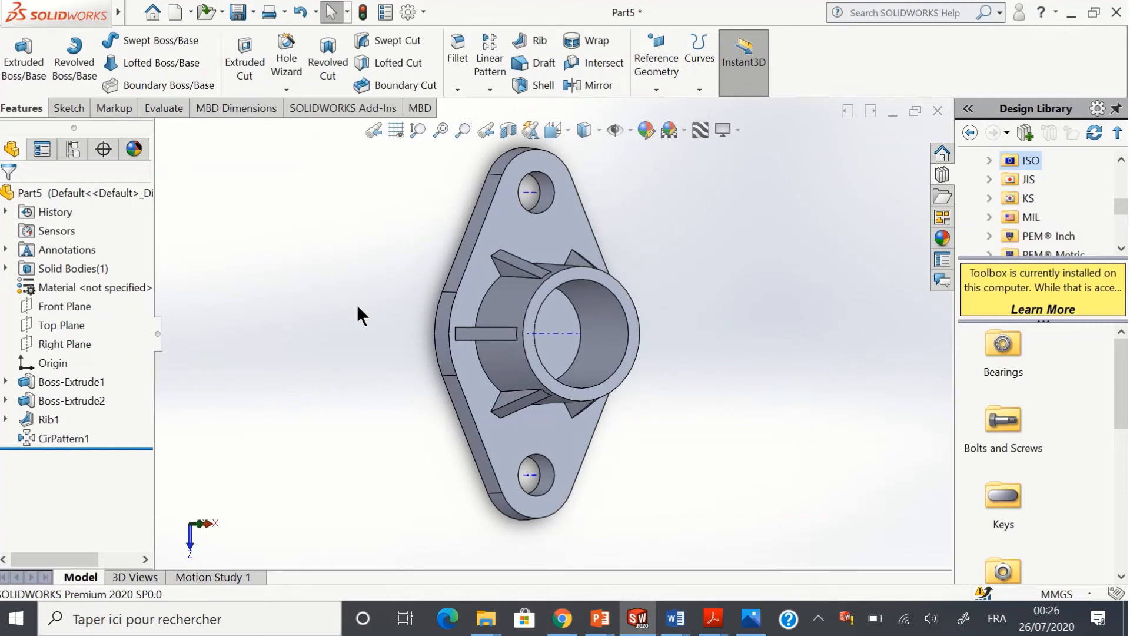
{"action": "key", "text": "Right"}
{"action": "key", "text": "Right"}
{"action": "key", "text": "Right"}
{"action": "key", "text": "Right"}
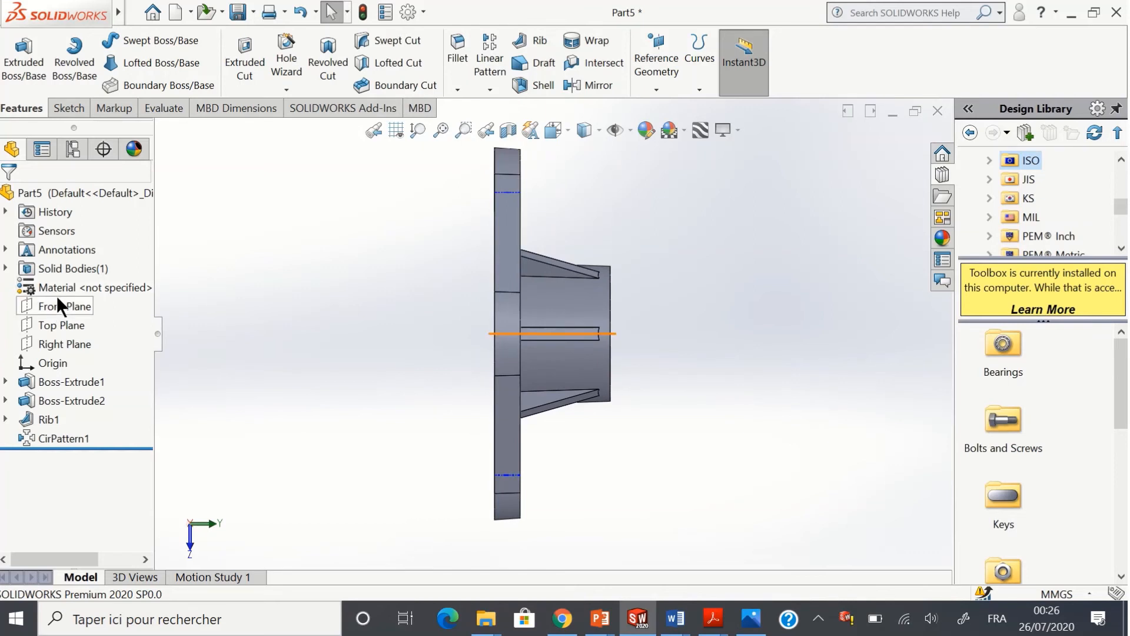
{"action": "left_click", "coordinate": [65, 343]}
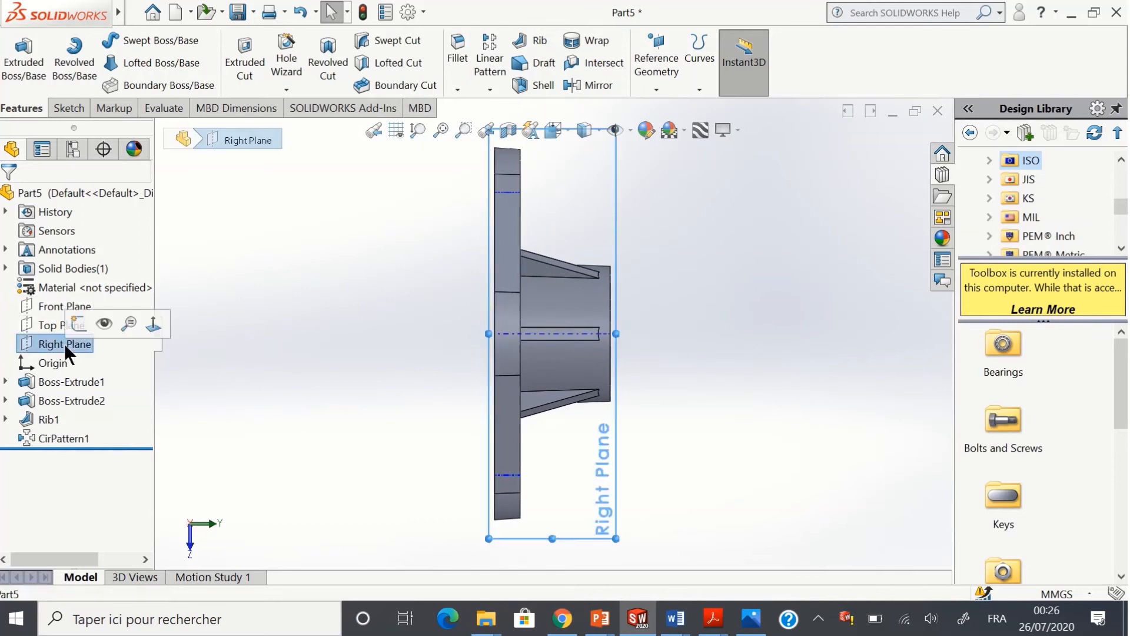
{"action": "left_click", "coordinate": [507, 133]}
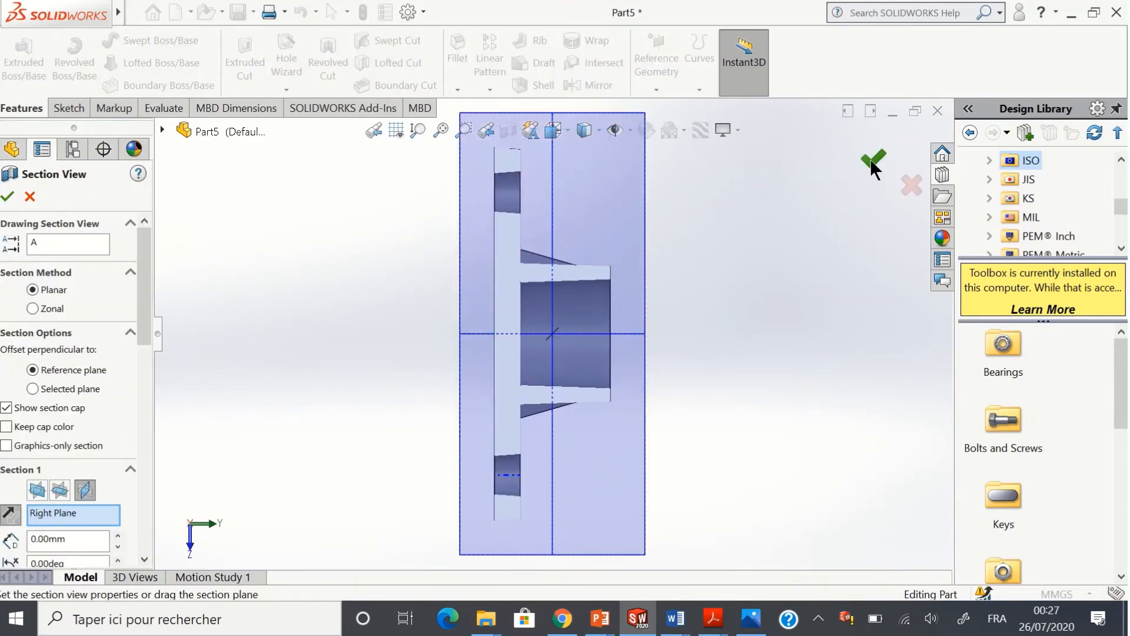
{"action": "left_click", "coordinate": [870, 157]}
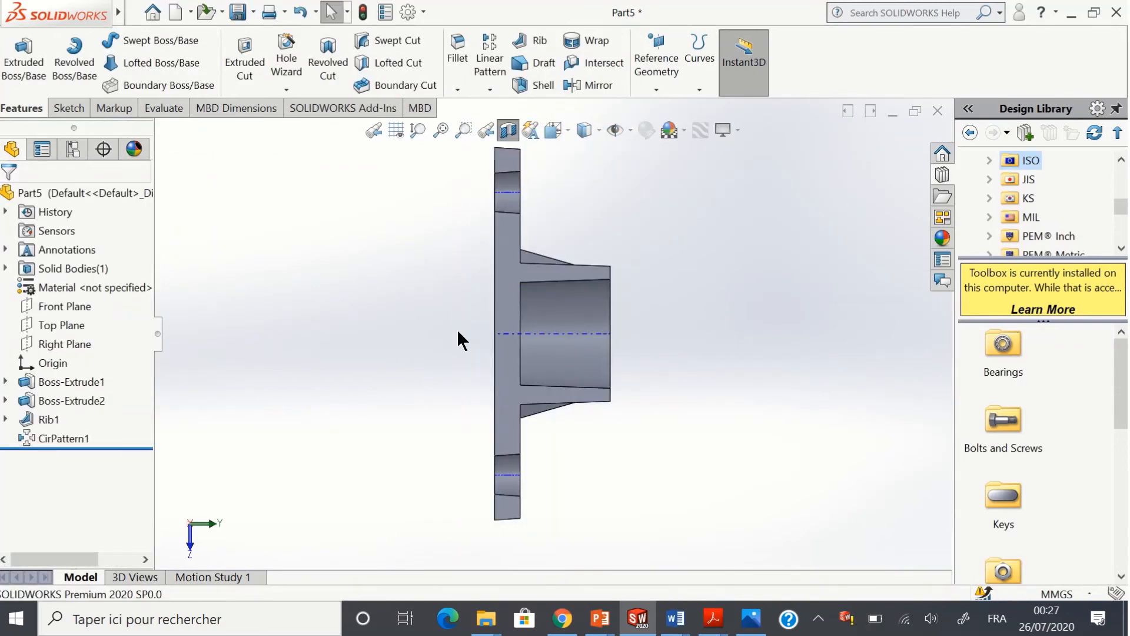
{"action": "left_click", "coordinate": [464, 131]}
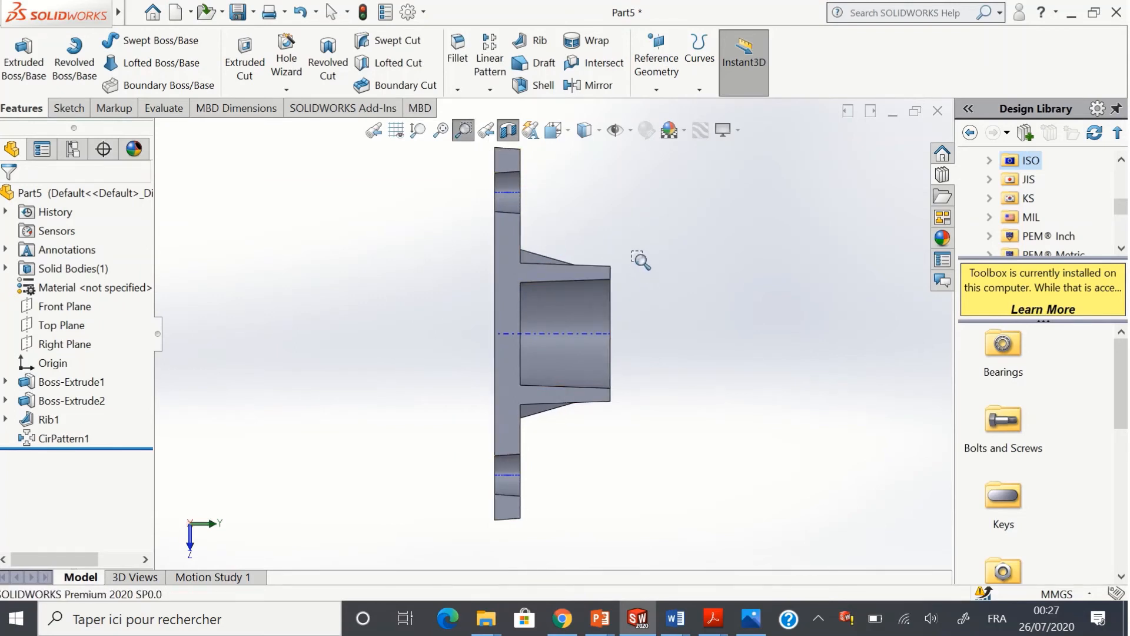
{"action": "left_click_drag", "start_coordinate": [637, 258], "coordinate": [407, 390]}
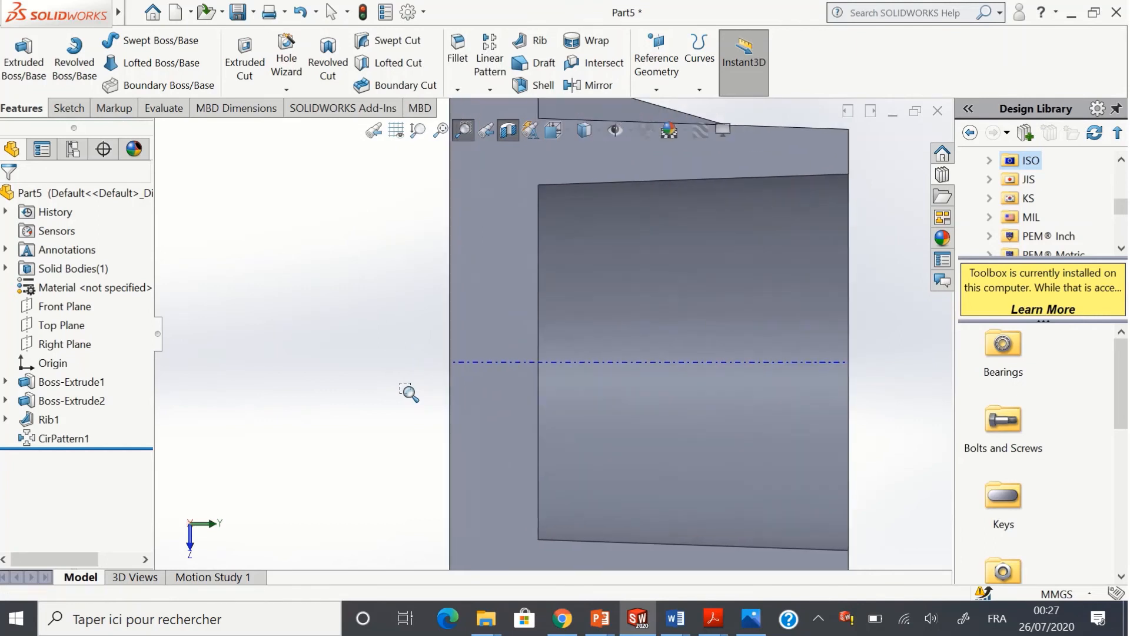
{"action": "left_click", "coordinate": [464, 130]}
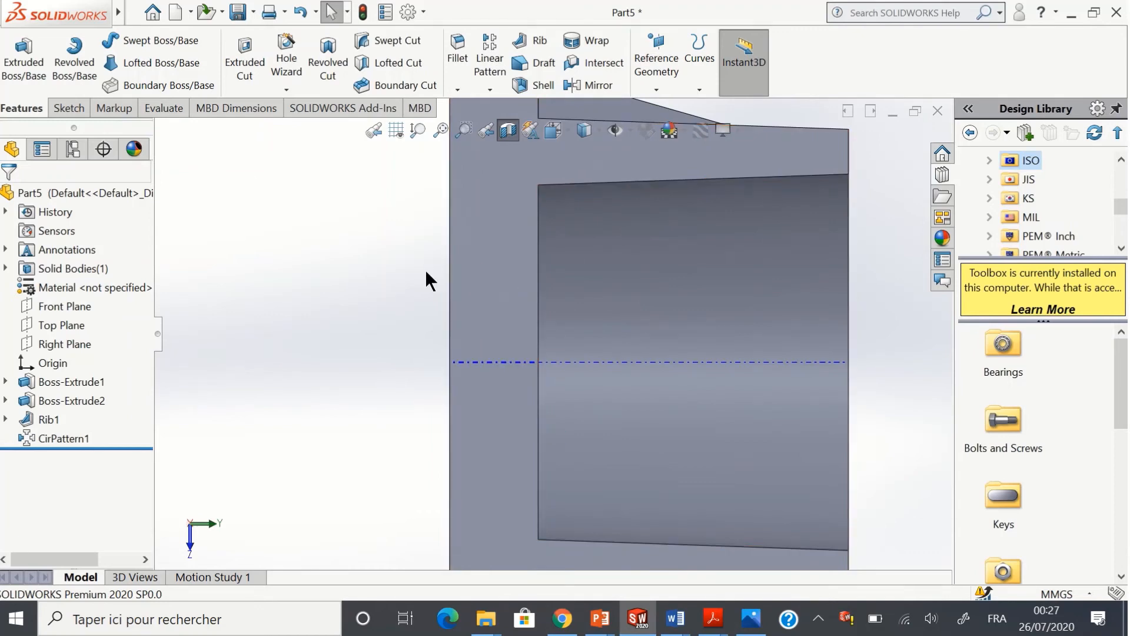
{"action": "left_click", "coordinate": [67, 108]}
{"action": "left_click", "coordinate": [100, 40]}
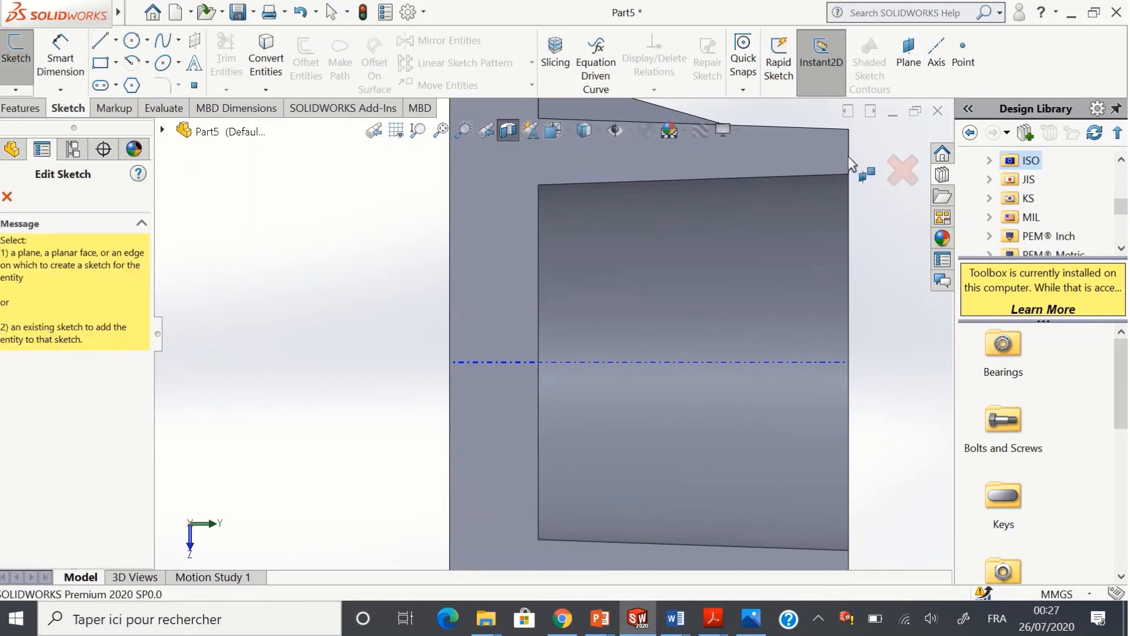
{"action": "left_click", "coordinate": [7, 198]}
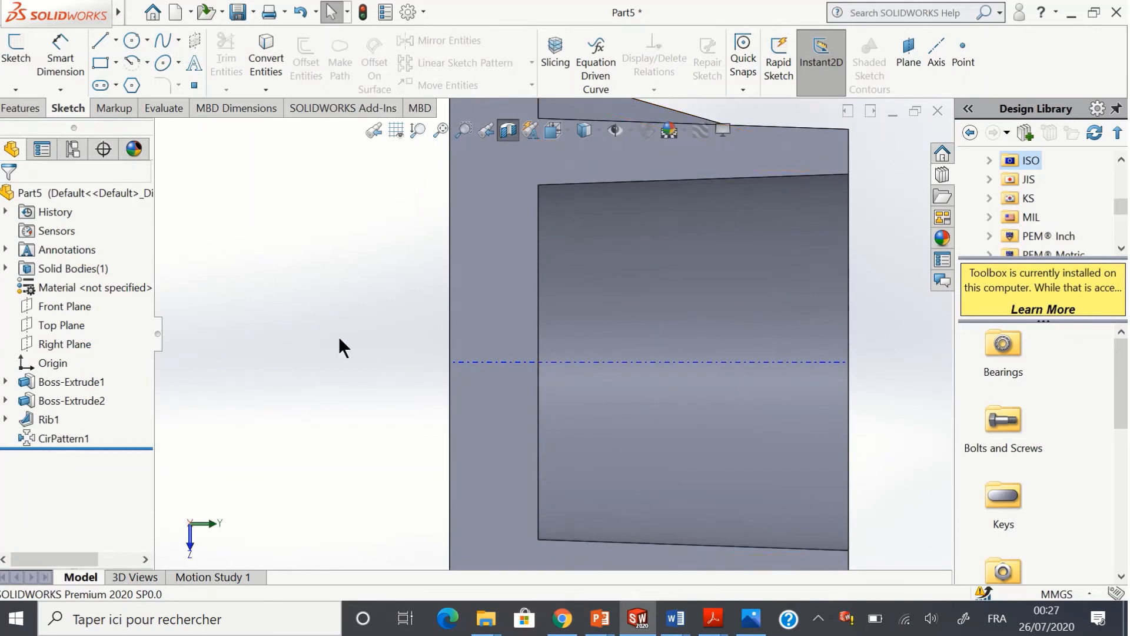
{"action": "left_click", "coordinate": [488, 126]}
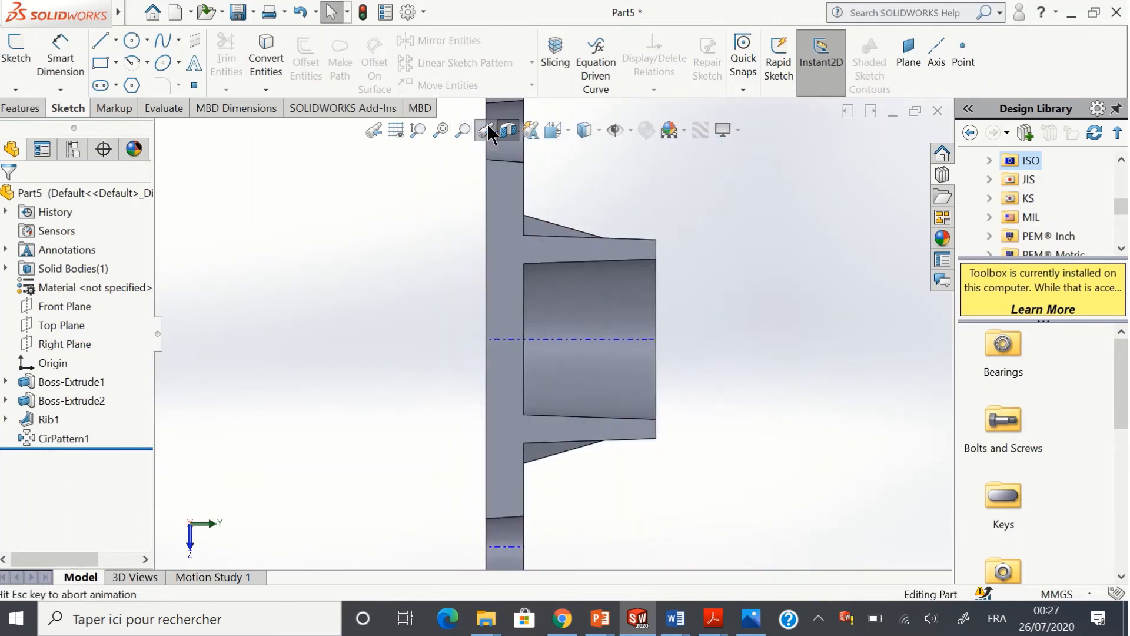
Step: Start a sketch on the Right Plane with the boss's upper half framed in the section view
{"action": "left_click", "coordinate": [56, 343]}
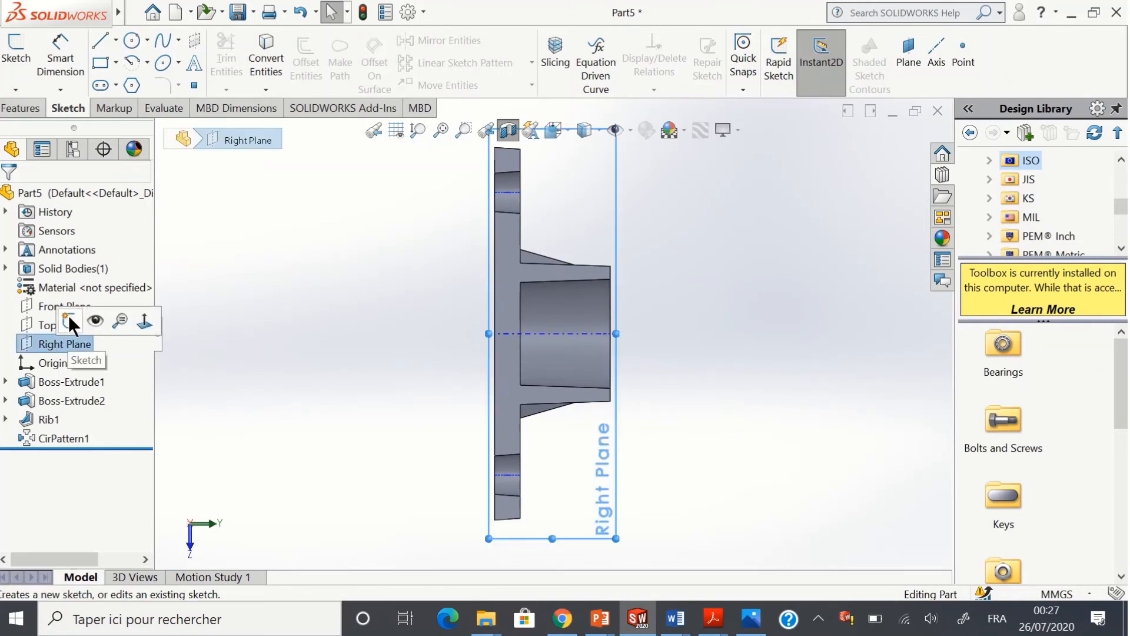
{"action": "left_click", "coordinate": [69, 317]}
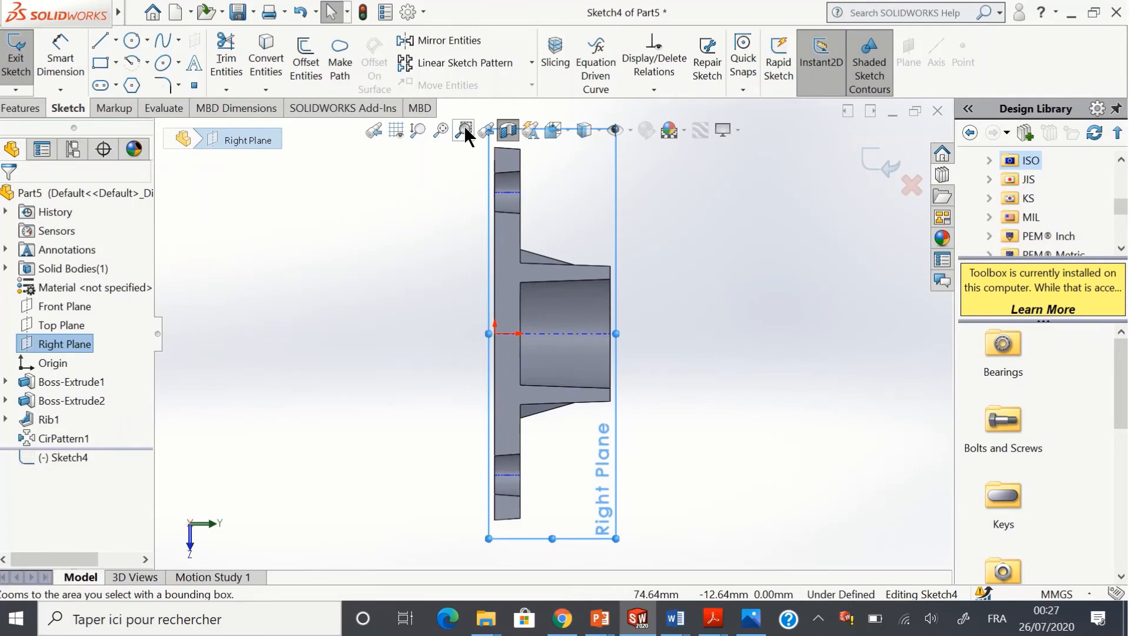
{"action": "left_click", "coordinate": [464, 125]}
{"action": "left_click_drag", "start_coordinate": [462, 214], "coordinate": [660, 394]}
{"action": "left_click", "coordinate": [463, 133]}
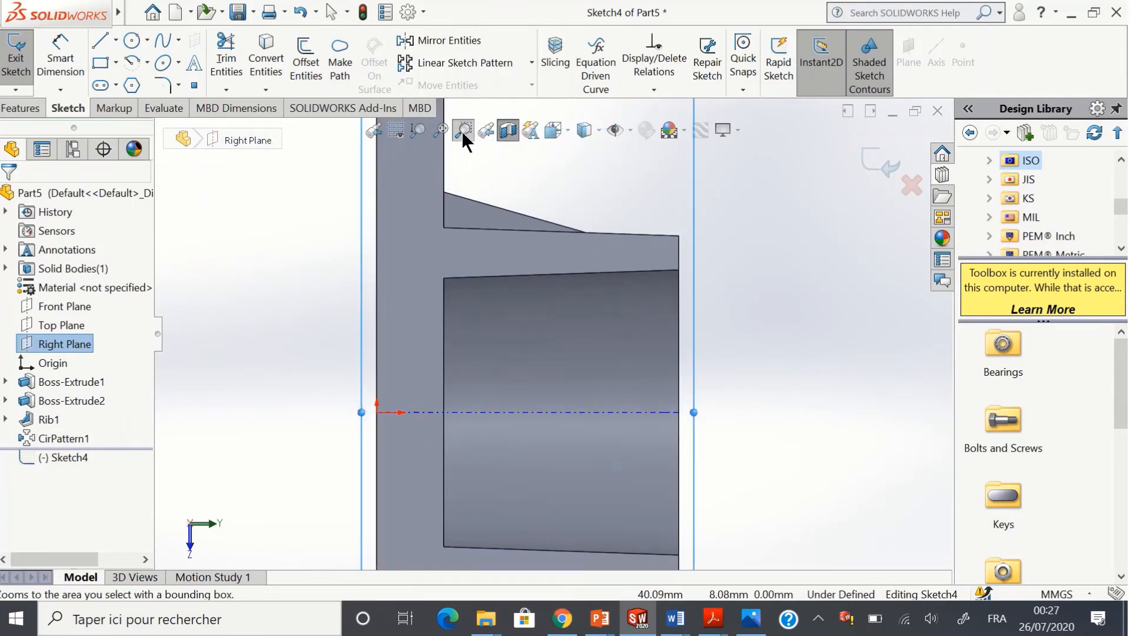
{"action": "left_click", "coordinate": [462, 128]}
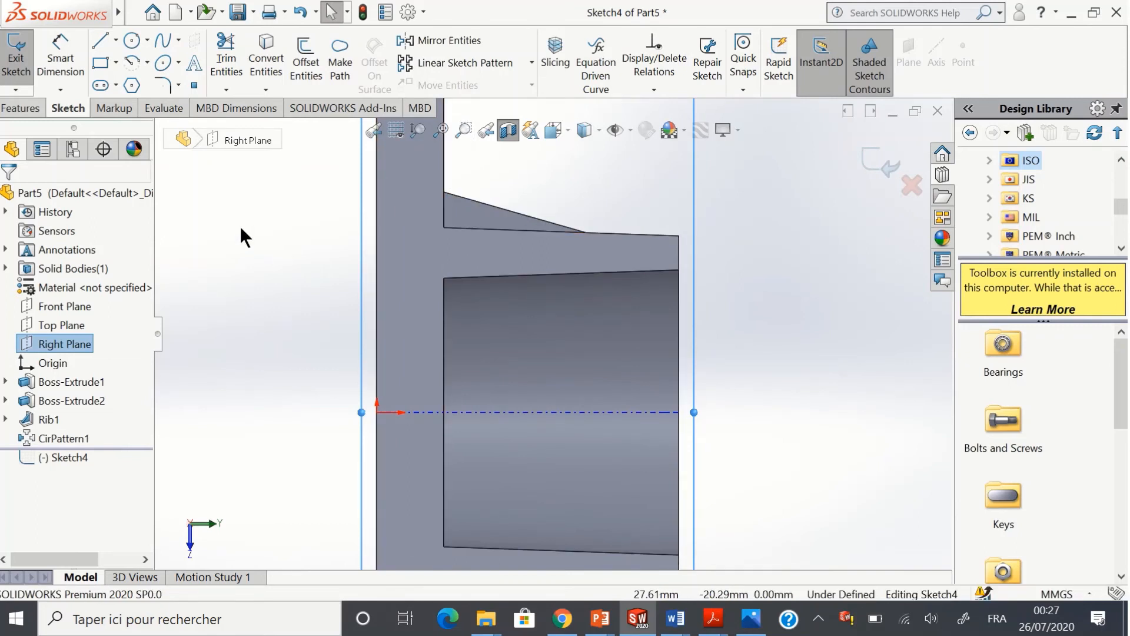
Step: Draw stepped lines from the boss's end face inward, about 7 mm down, about 12.2 mm to the plate's back face, and about 15.9 mm down to the origin
{"action": "left_click", "coordinate": [100, 40]}
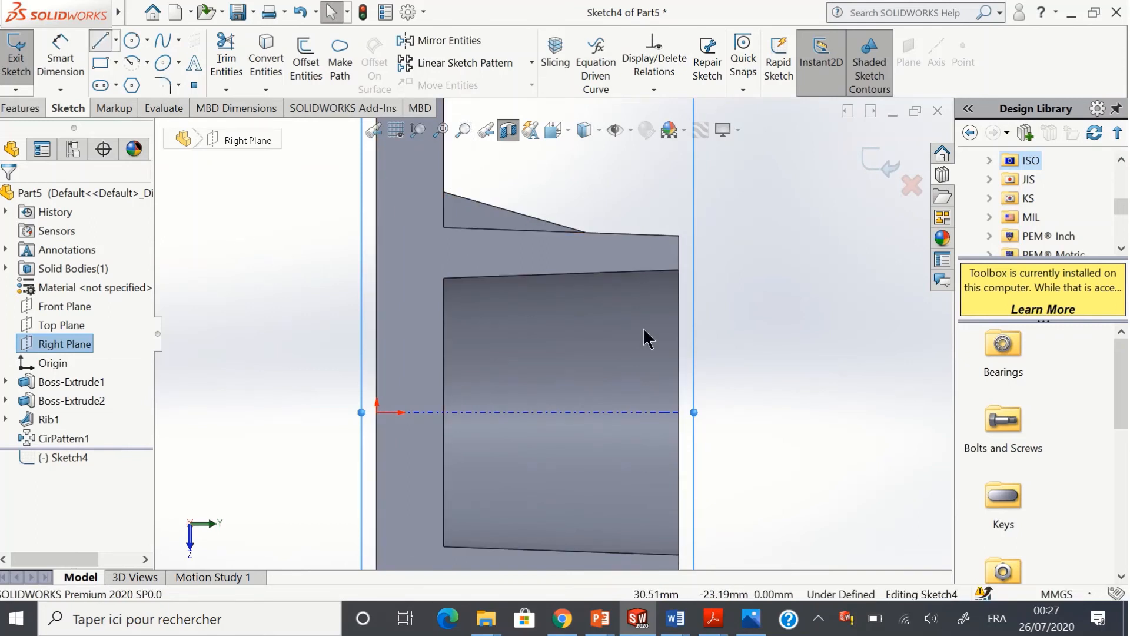
{"action": "left_click", "coordinate": [679, 257]}
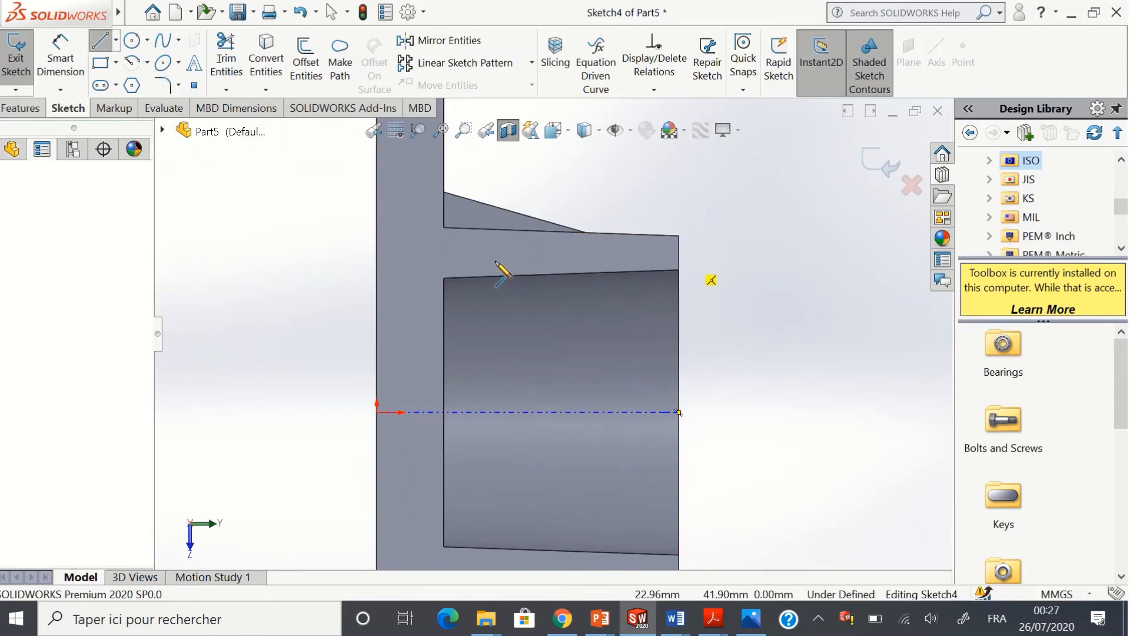
{"action": "left_click", "coordinate": [459, 258]}
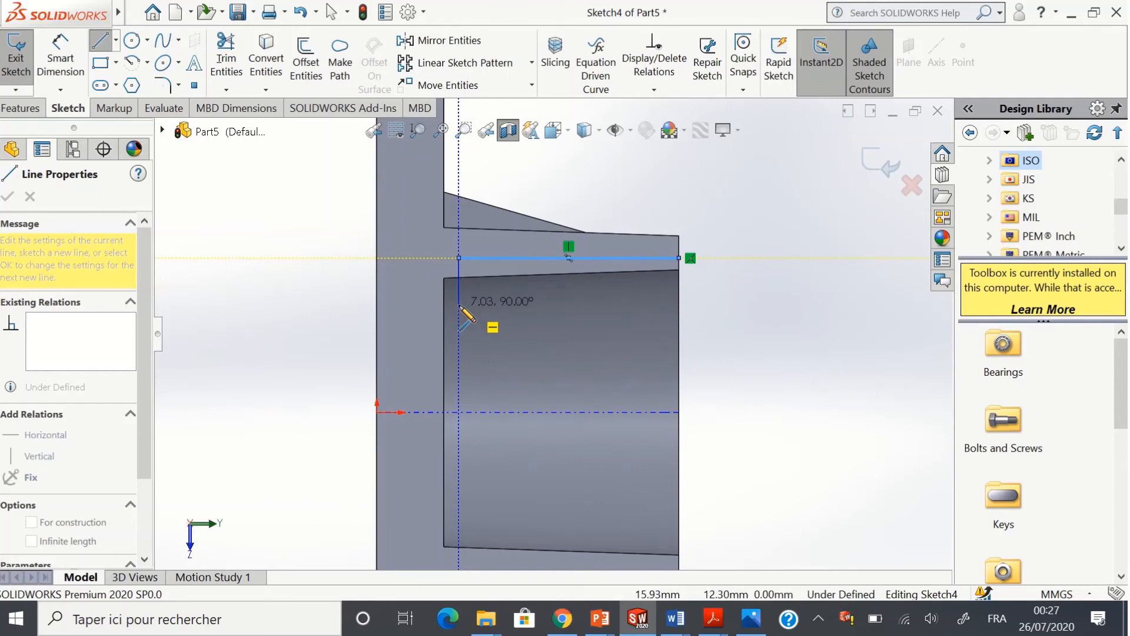
{"action": "left_click", "coordinate": [459, 305]}
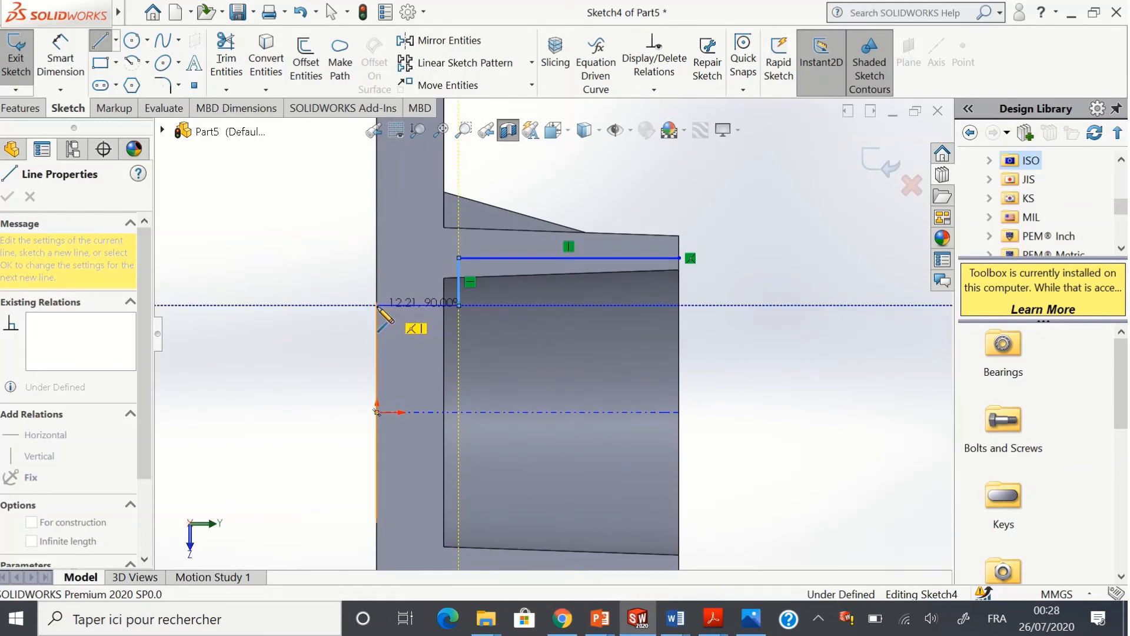
{"action": "double_click", "coordinate": [377, 306]}
{"action": "left_click", "coordinate": [377, 305]}
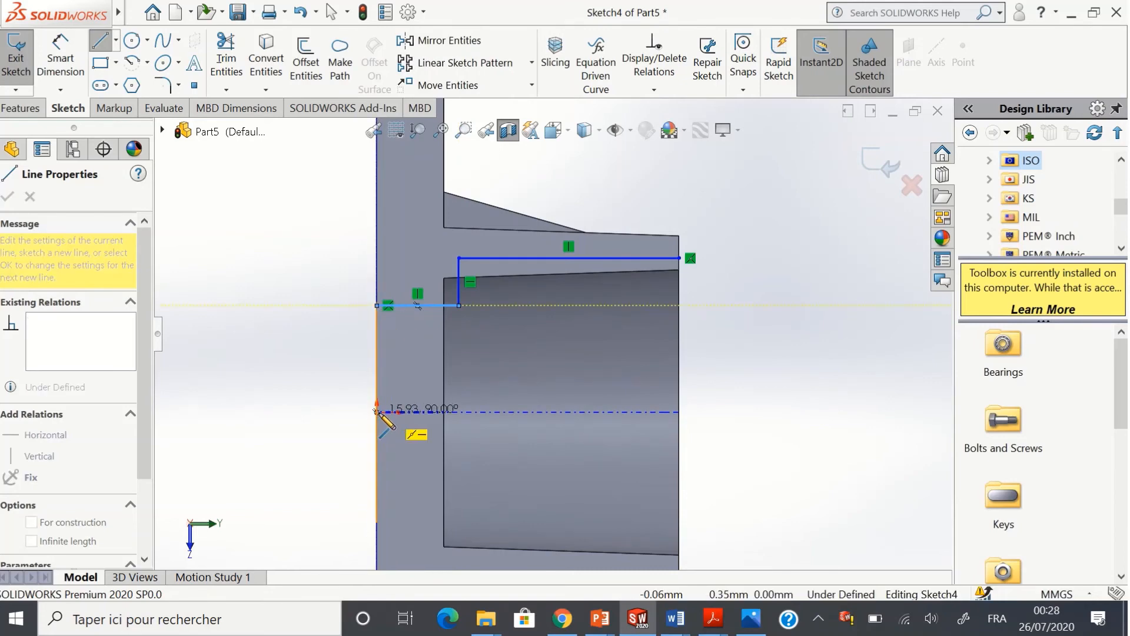
{"action": "left_click", "coordinate": [376, 412]}
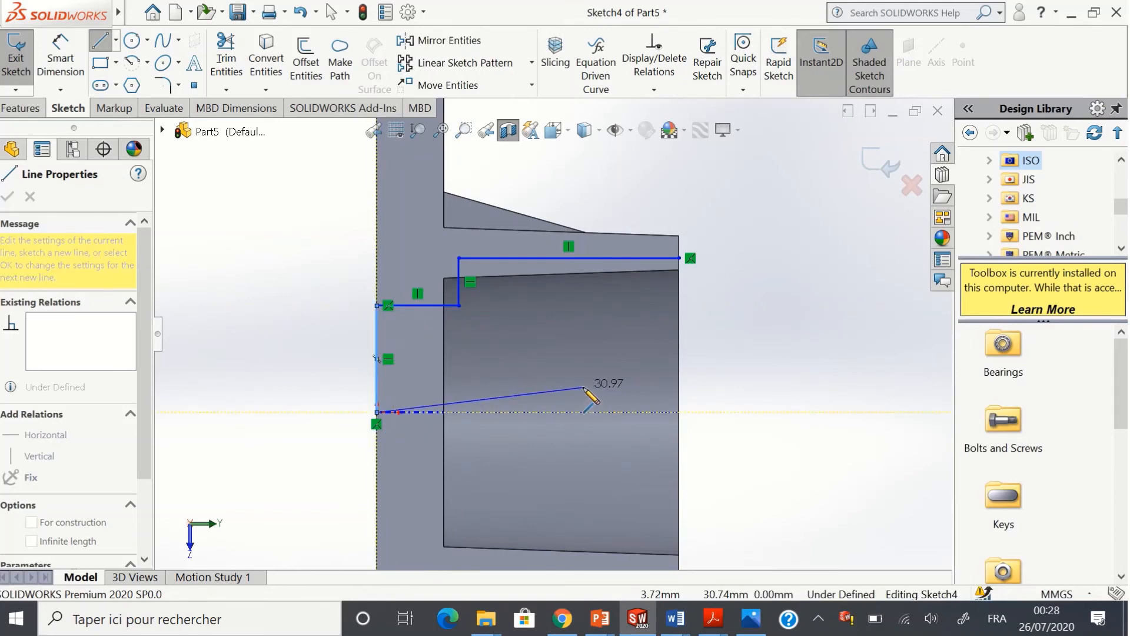
{"action": "key", "text": "Escape"}
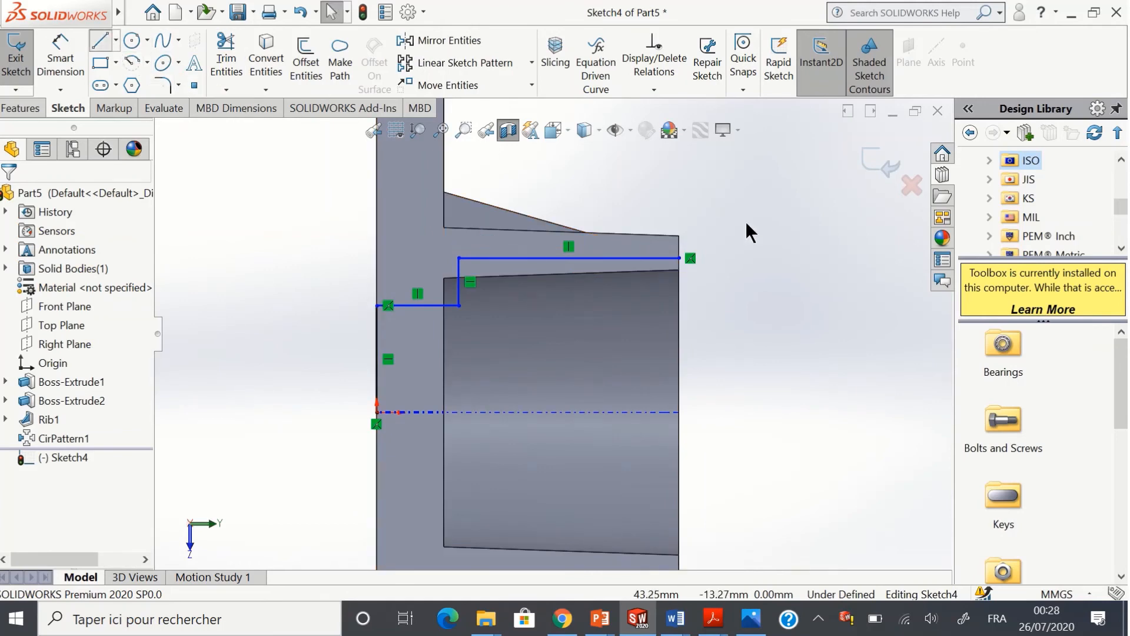
Step: Draw a vertical line along the boss's end face from the stepped profile's open end to the boss axis
{"action": "left_click", "coordinate": [680, 259]}
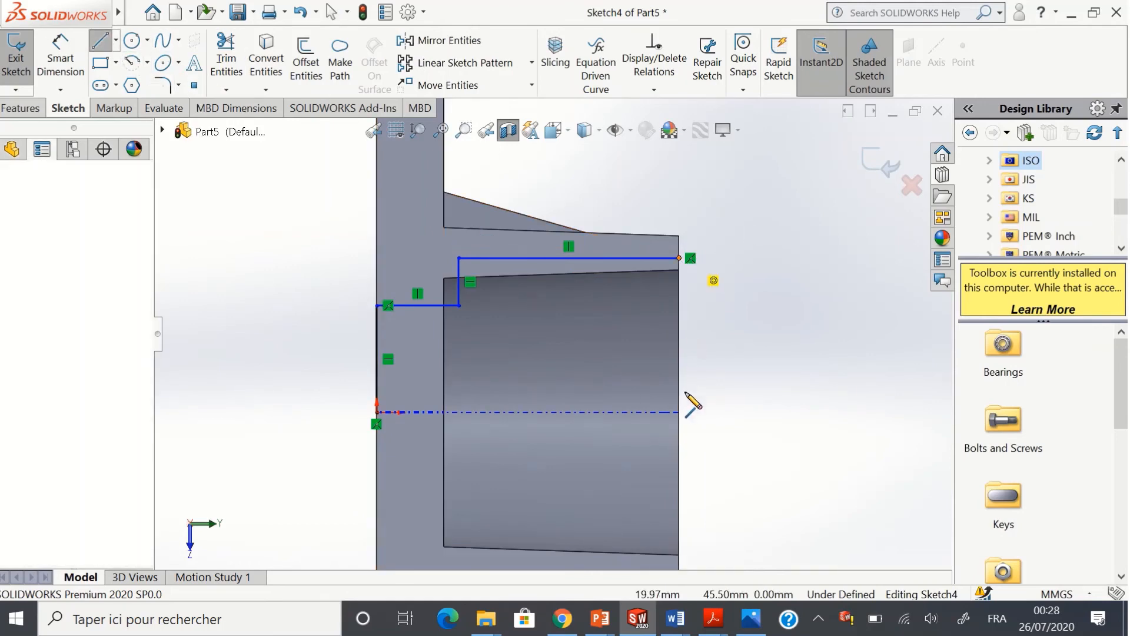
{"action": "left_click", "coordinate": [680, 412]}
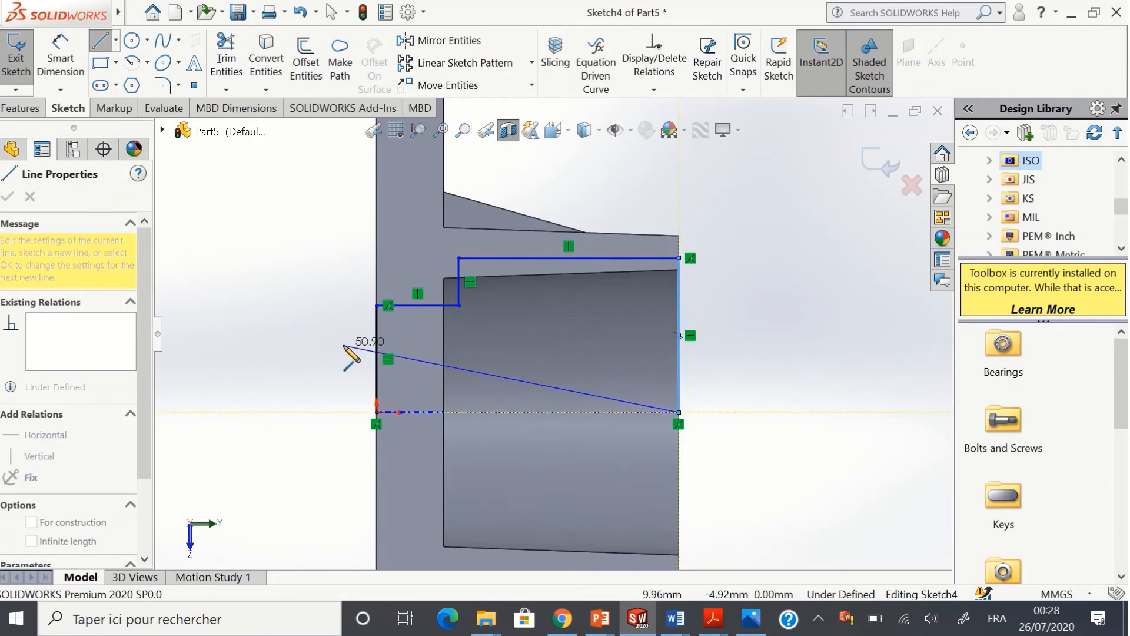
{"action": "key", "text": "Escape"}
{"action": "key", "text": "Escape"}
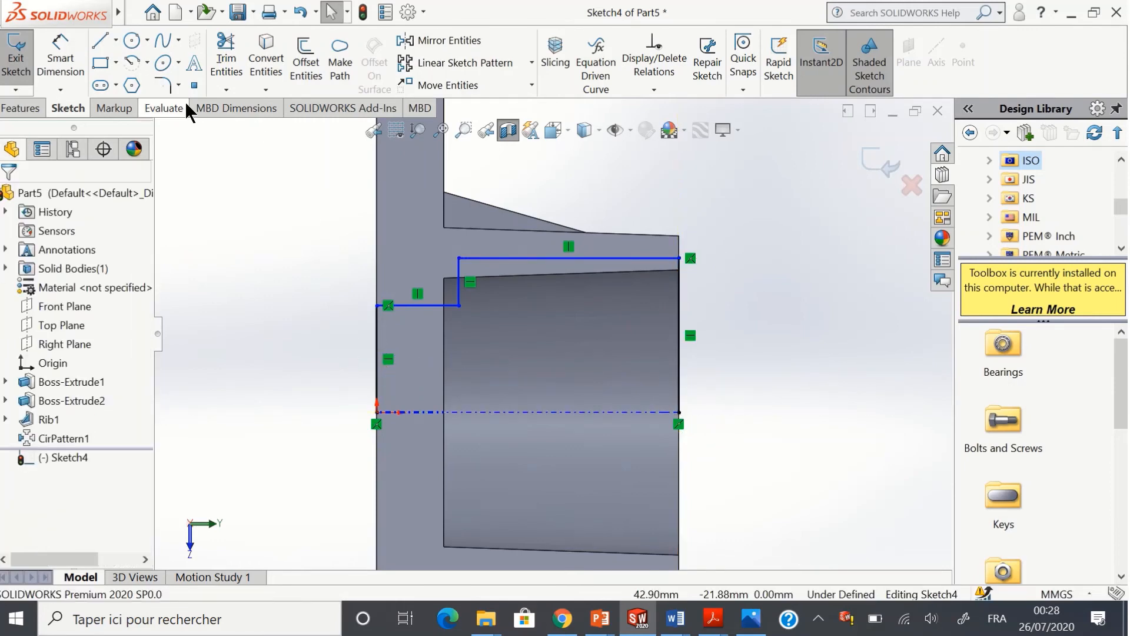
Step: Draw a horizontal centerline from the origin along the boss axis, extending slightly past the boss's end face
{"action": "left_click", "coordinate": [115, 41]}
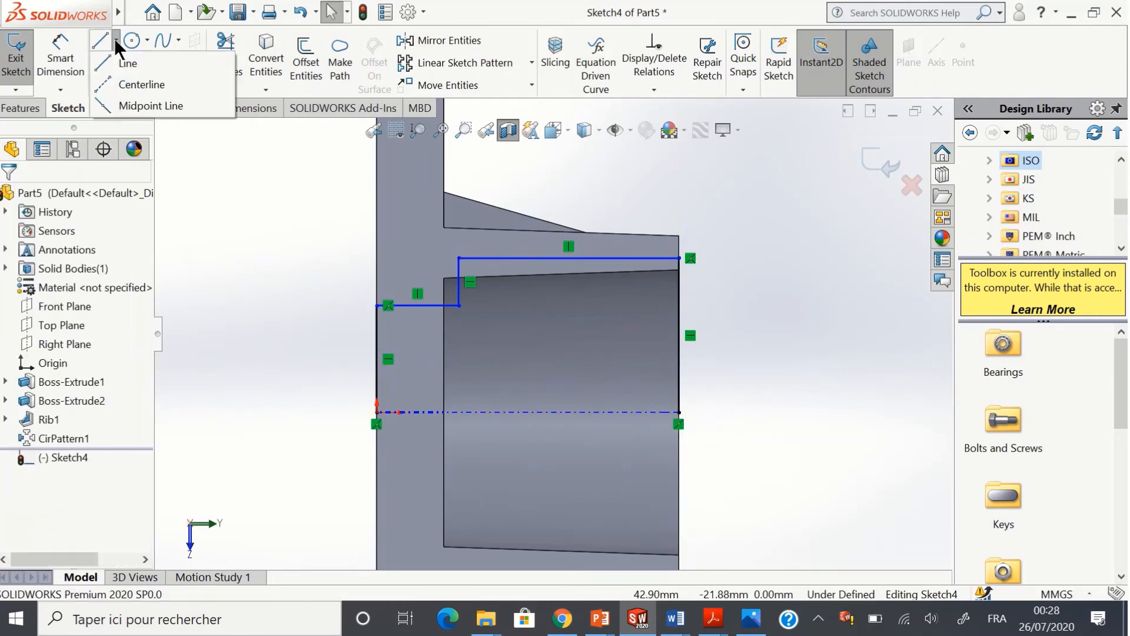
{"action": "left_click", "coordinate": [111, 85]}
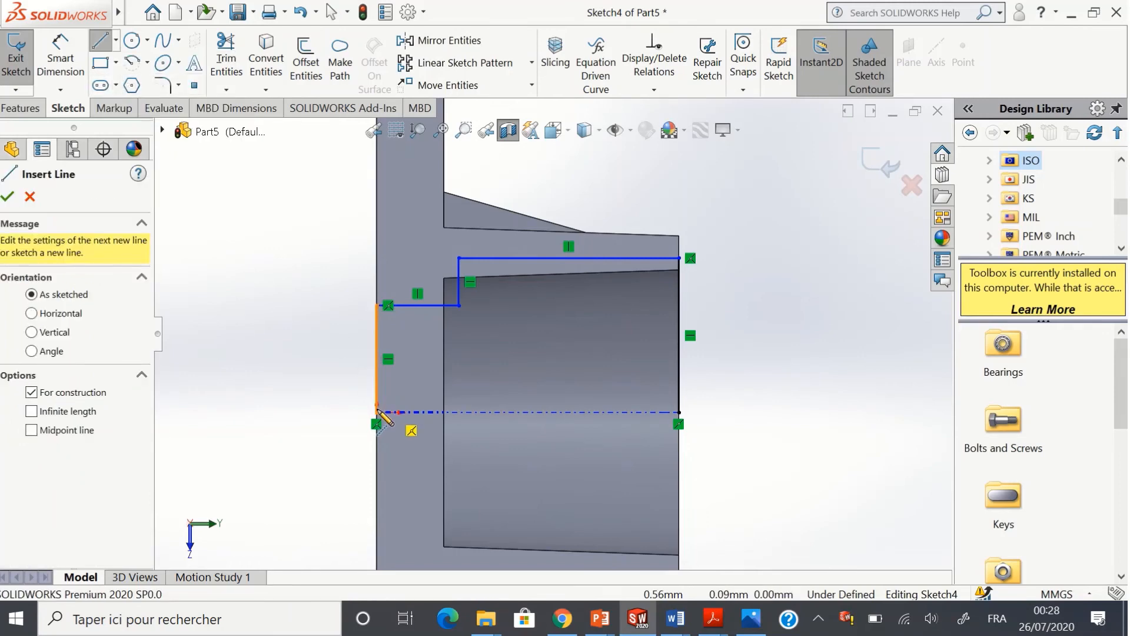
{"action": "left_click", "coordinate": [376, 412]}
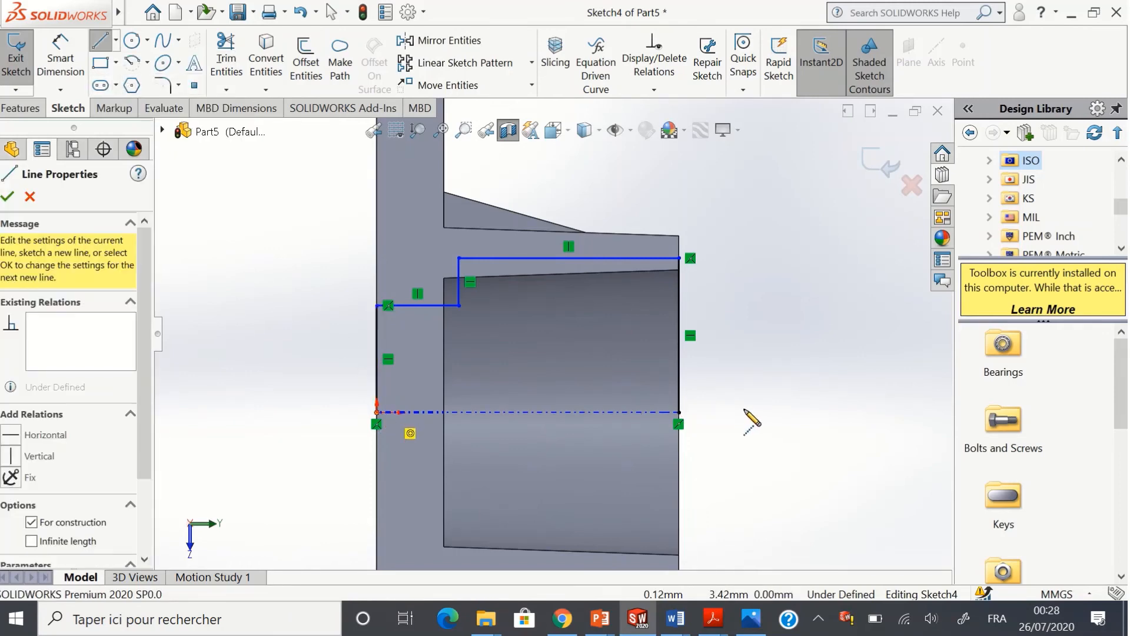
{"action": "left_click", "coordinate": [715, 412]}
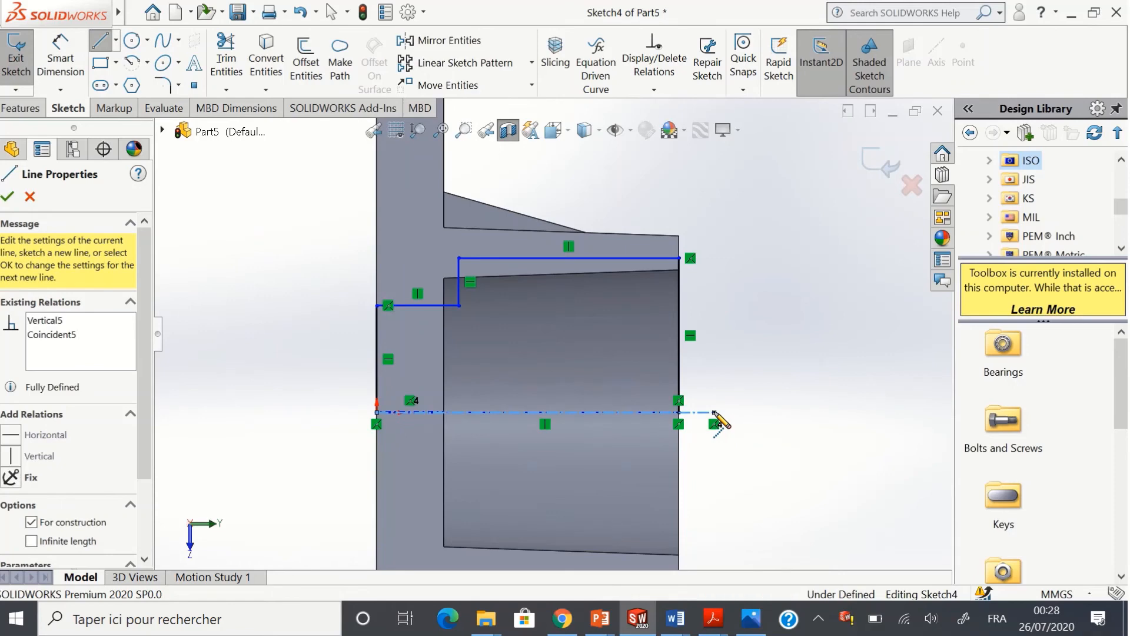
{"action": "key", "text": "Escape"}
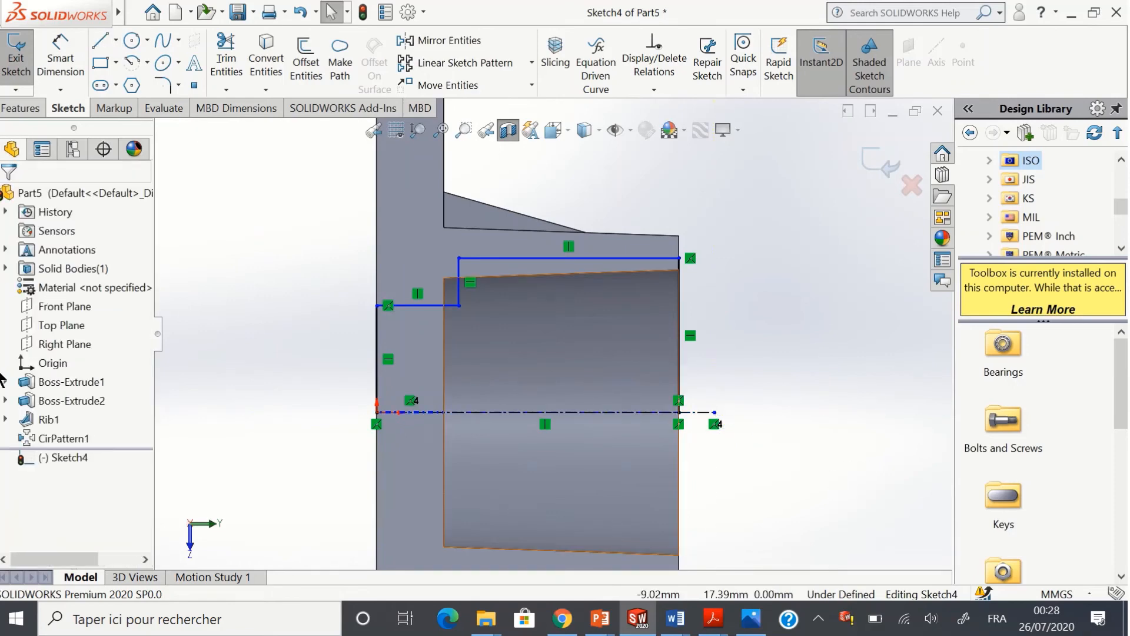
Step: Create a 360° Revolved Cut of the stepped profile about the centerline, letting the open sketch close automatically
{"action": "left_click", "coordinate": [20, 109]}
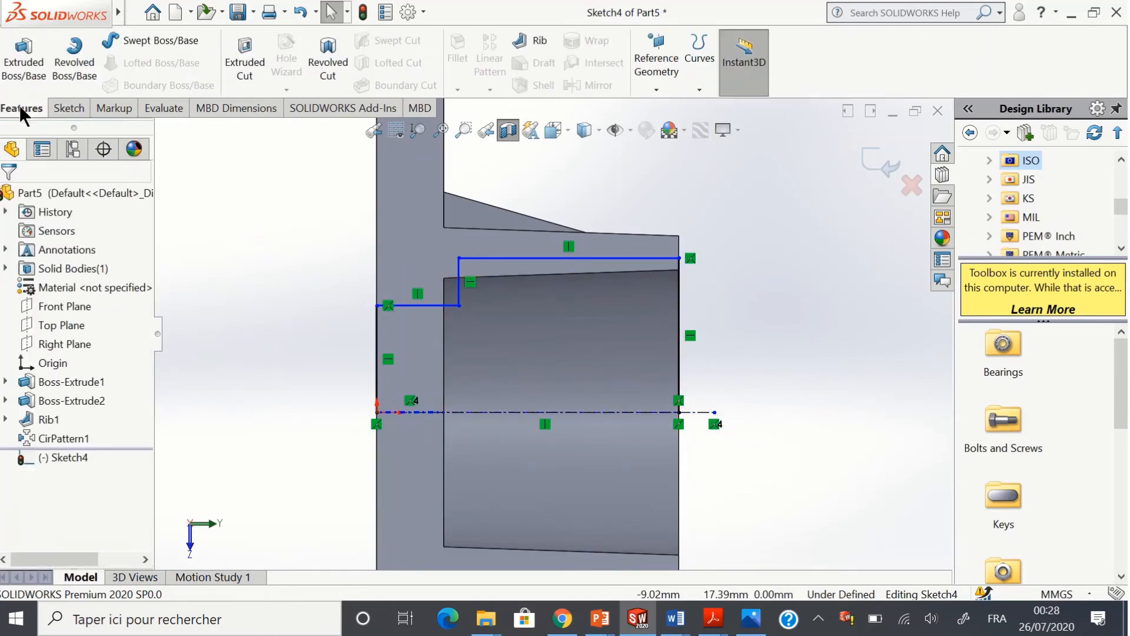
{"action": "left_click", "coordinate": [326, 59]}
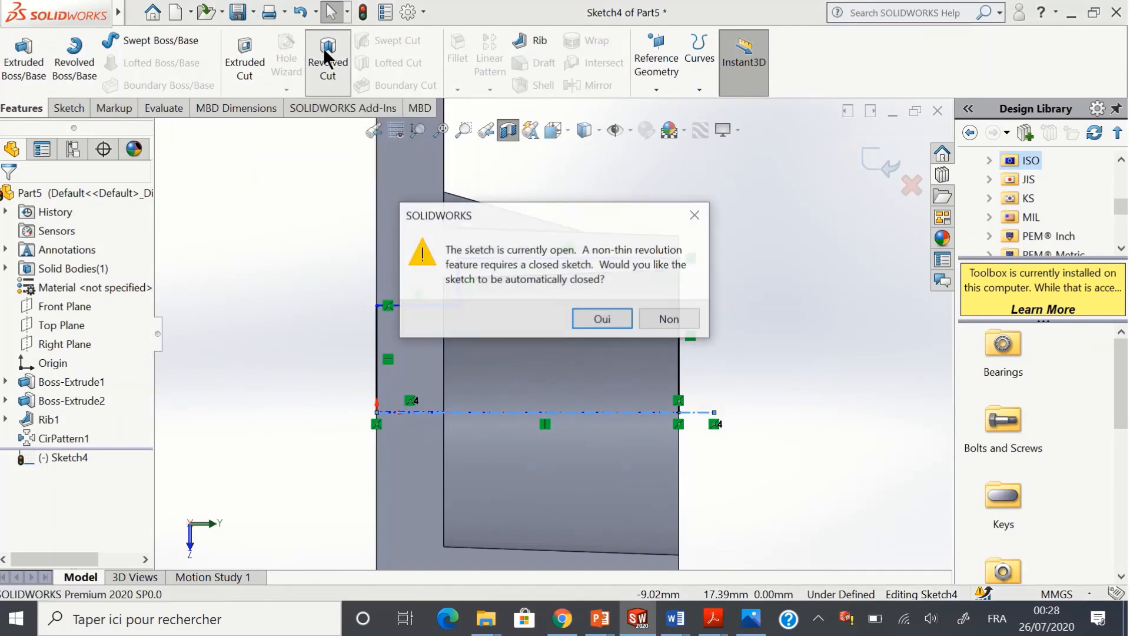
{"action": "left_click", "coordinate": [601, 319]}
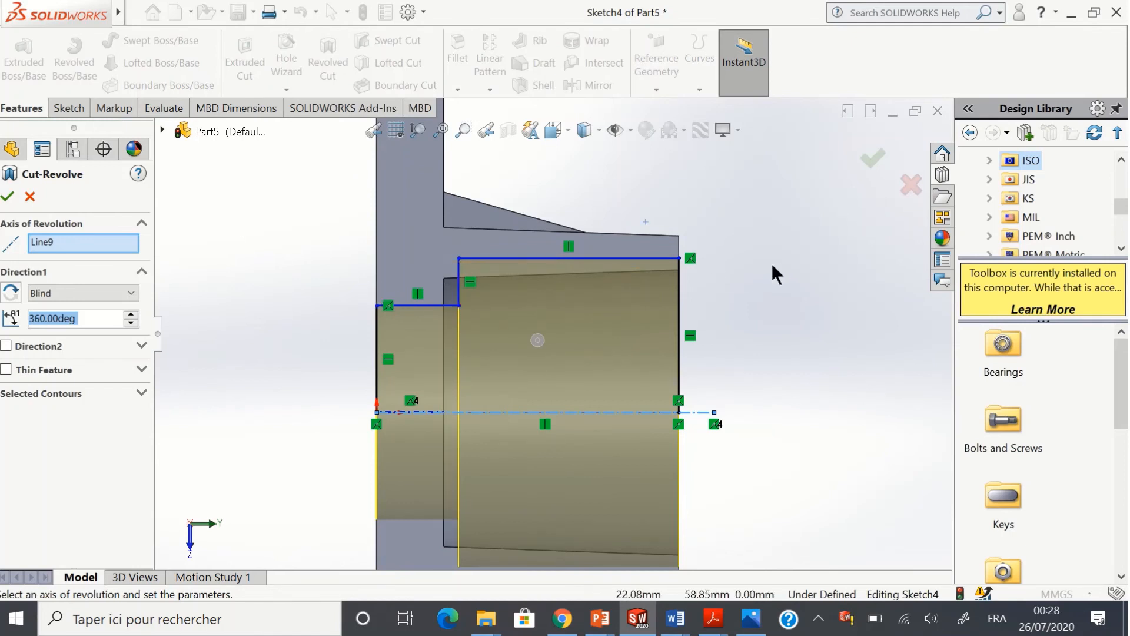
{"action": "left_click", "coordinate": [6, 197]}
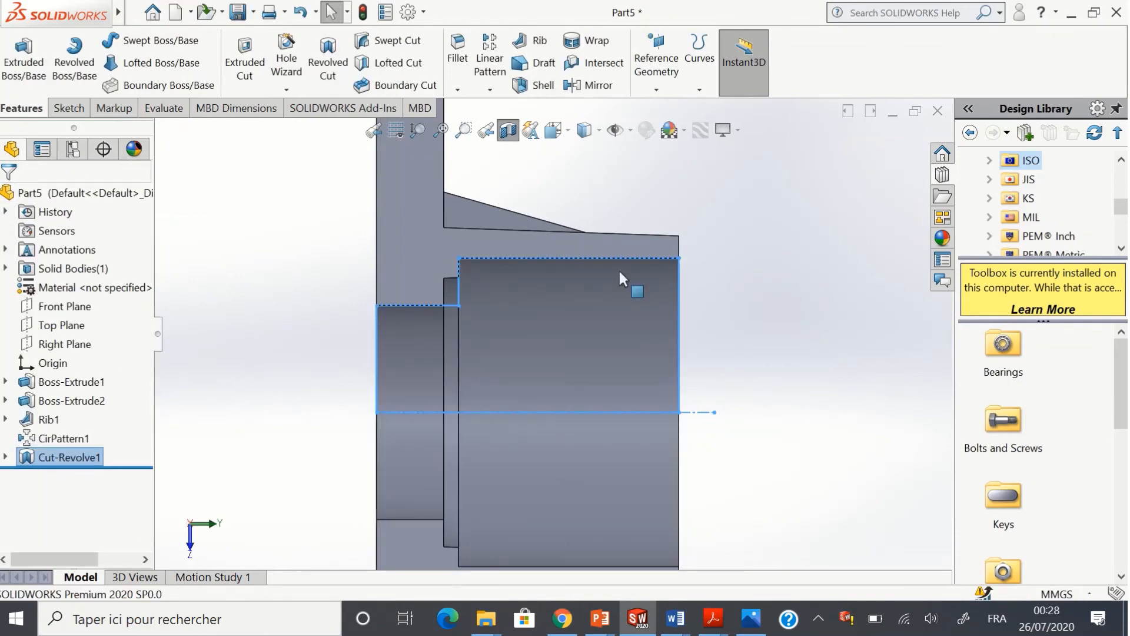
{"action": "left_click", "coordinate": [765, 309]}
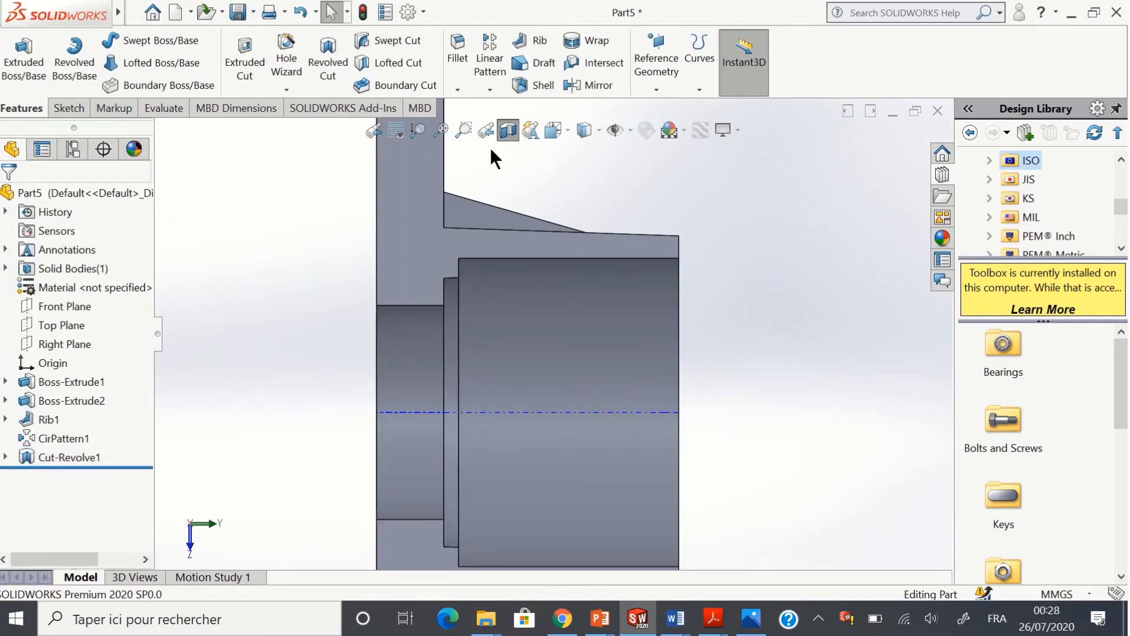
Step: Show the whole part from the top and turn off the section view
{"action": "left_click", "coordinate": [483, 129]}
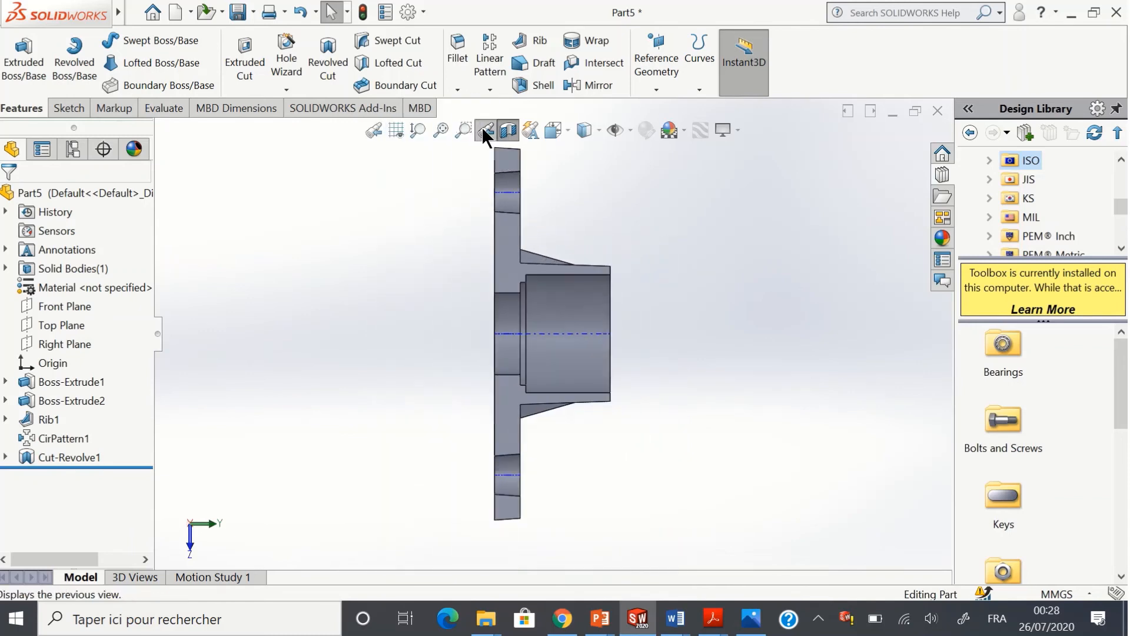
{"action": "key", "text": "ctrl+5"}
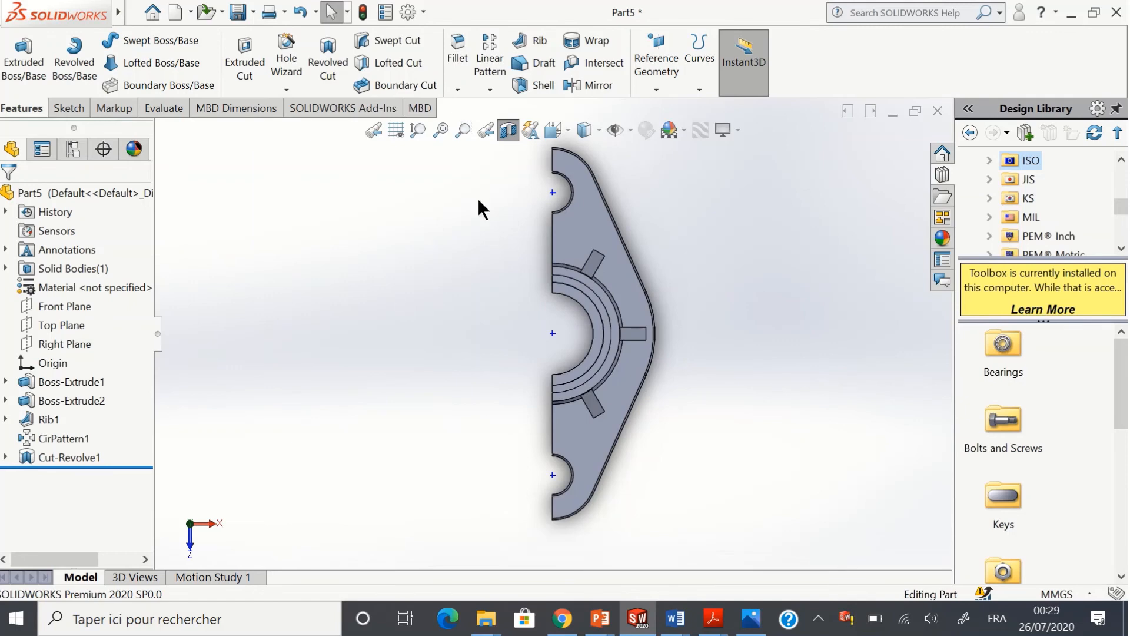
{"action": "left_click", "coordinate": [506, 130]}
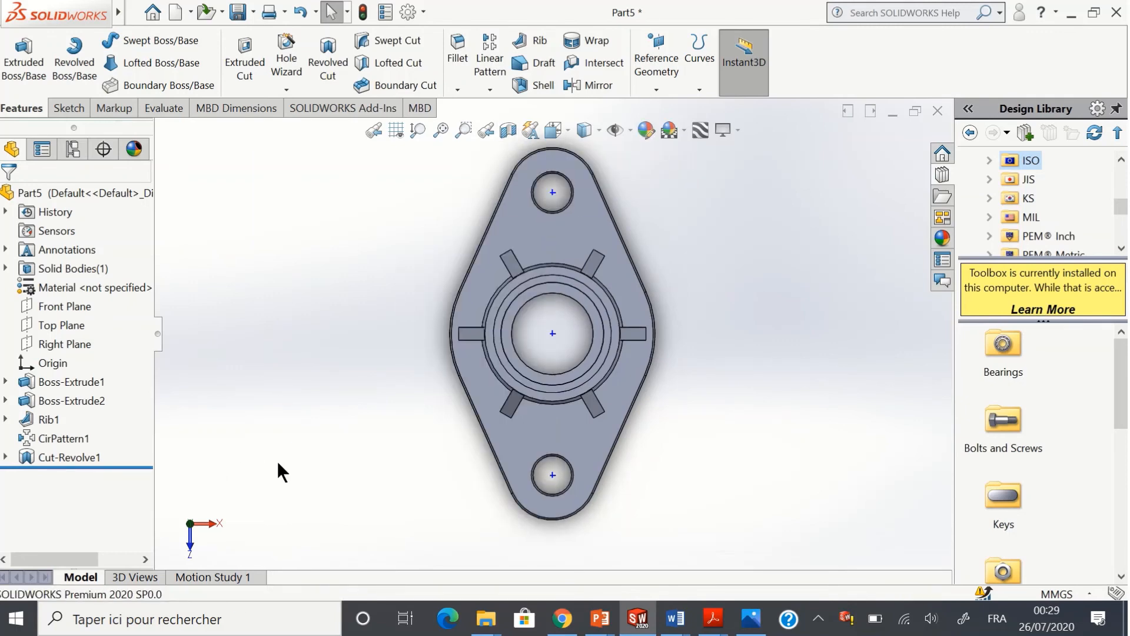
Step: Rotate the part to examine the plate's back face and the stepped bore inside the boss
{"action": "key", "text": "shift+Right"}
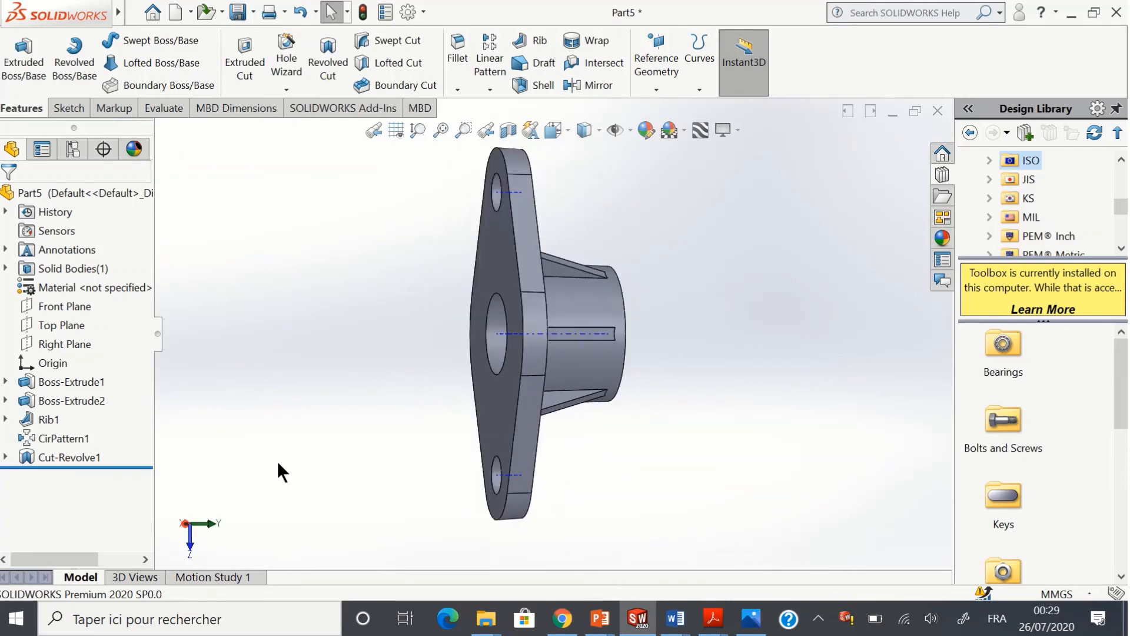
{"action": "left_click", "coordinate": [492, 253]}
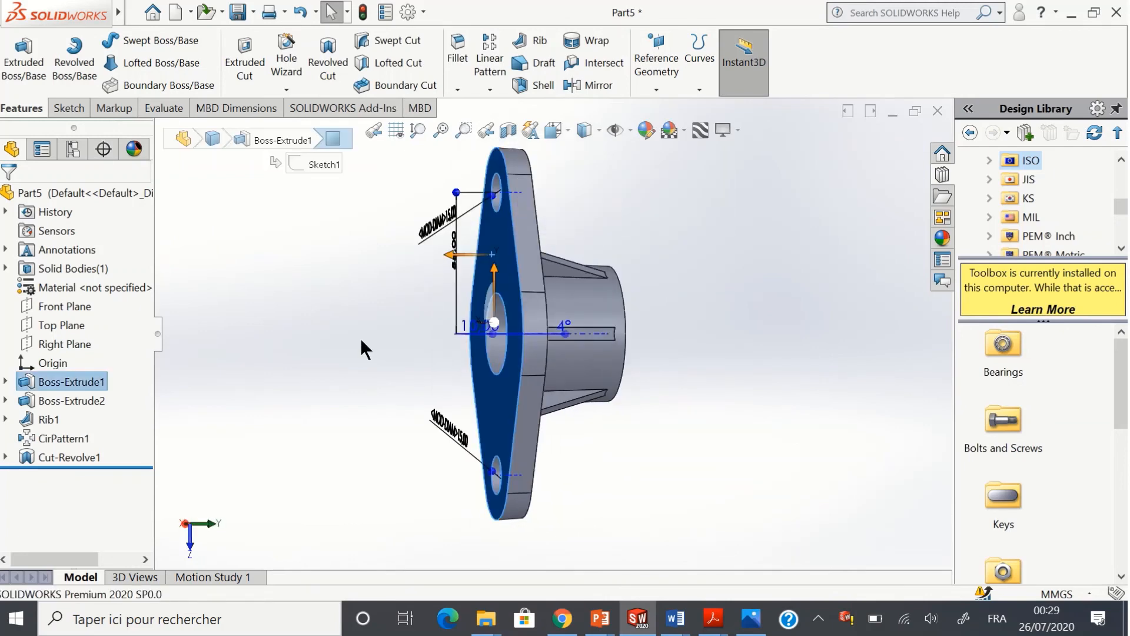
{"action": "key", "text": "Left"}
{"action": "key", "text": "Left"}
{"action": "key", "text": "Left"}
{"action": "key", "text": "Left"}
{"action": "key", "text": "Left"}
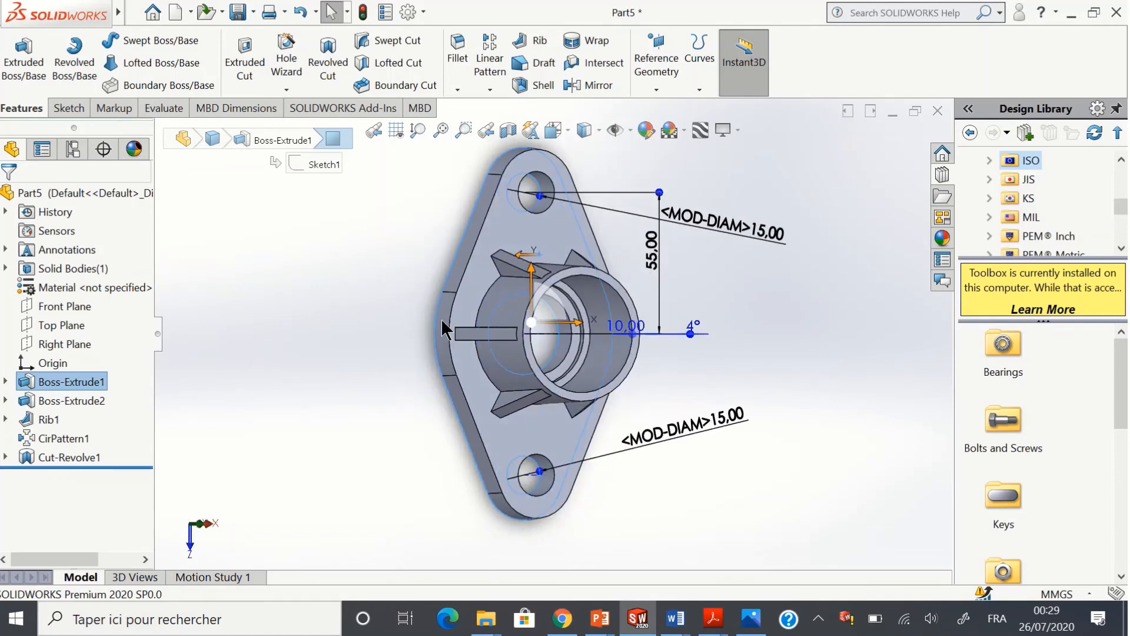
{"action": "left_click", "coordinate": [594, 292]}
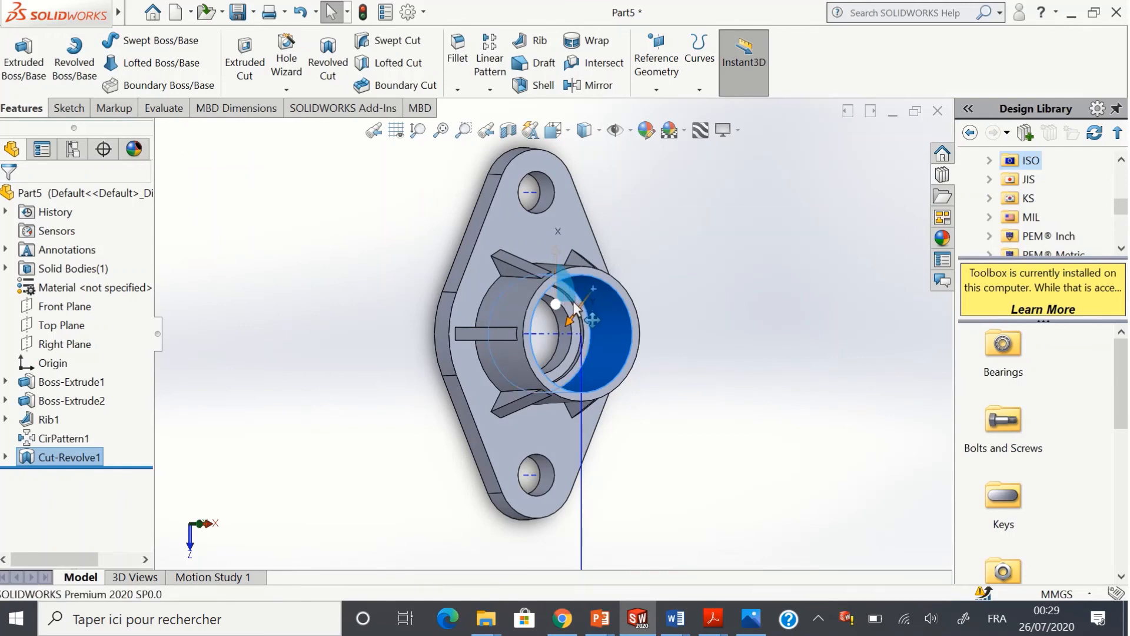
{"action": "left_click", "coordinate": [740, 326]}
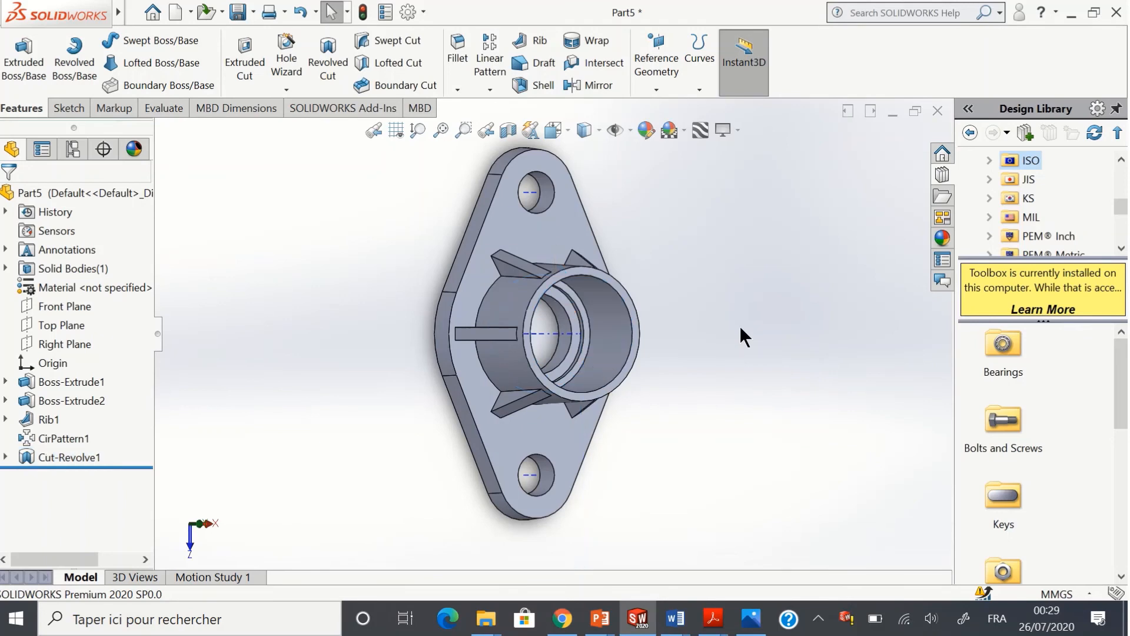
Step: Edit the revolved cut's sketch and dimension the wide bore's vertical line 22 mm from the boss axis
{"action": "left_click", "coordinate": [48, 456]}
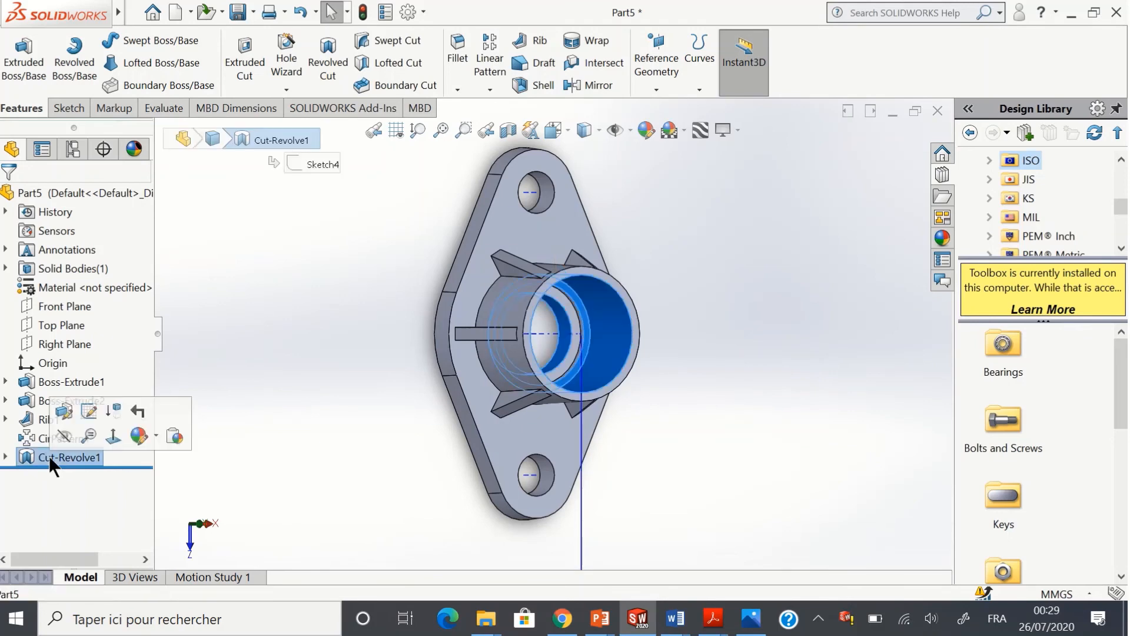
{"action": "left_click", "coordinate": [88, 410]}
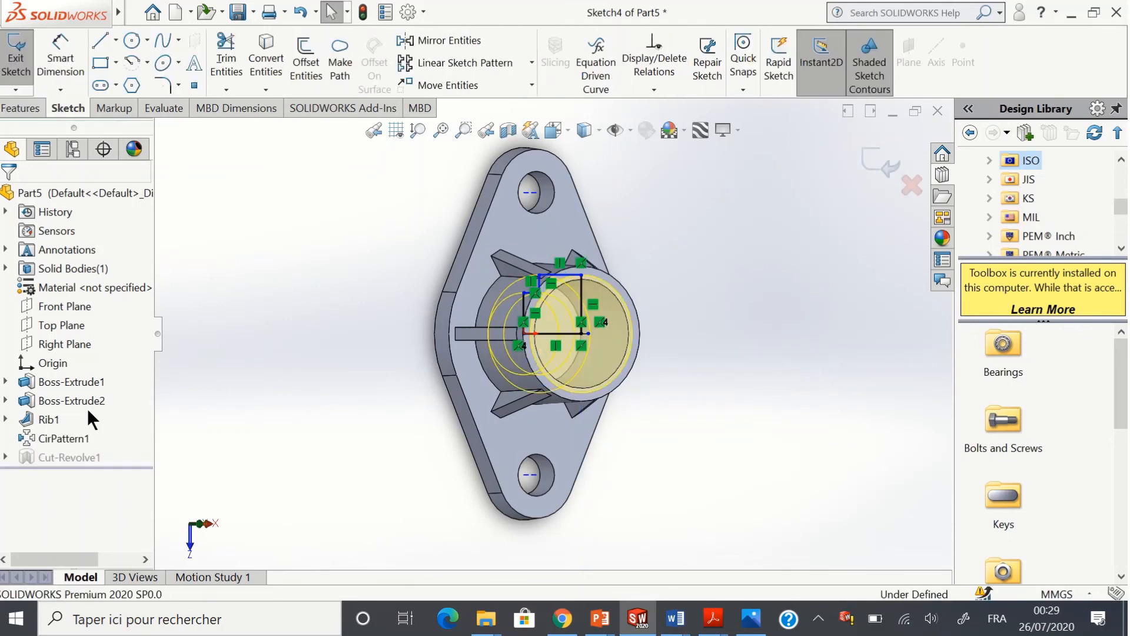
{"action": "left_click", "coordinate": [567, 129]}
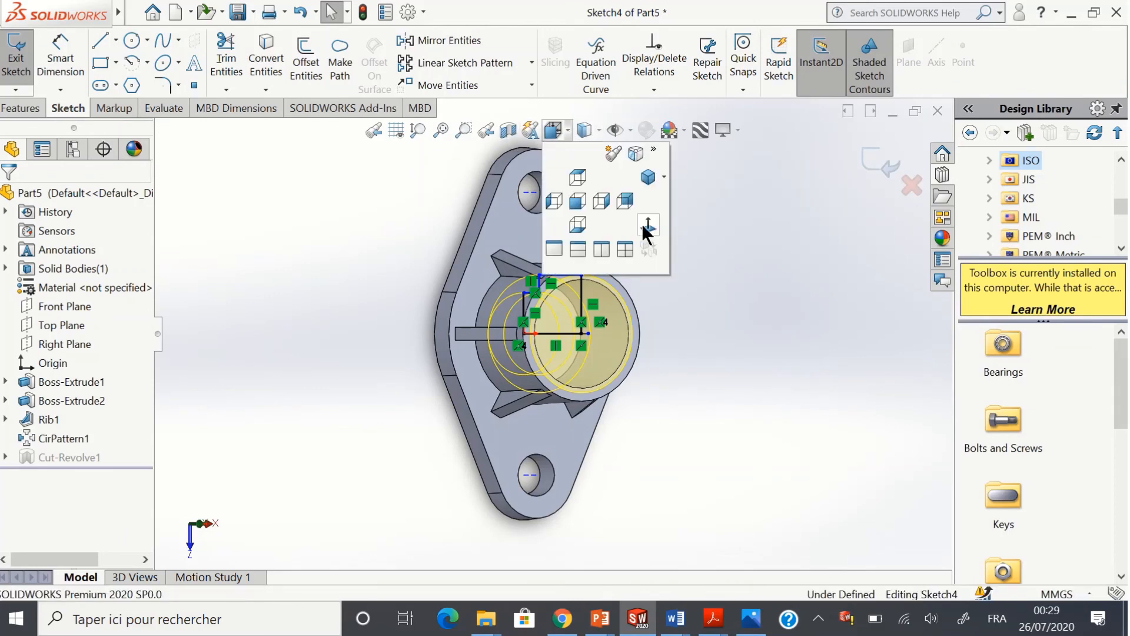
{"action": "left_click", "coordinate": [650, 224]}
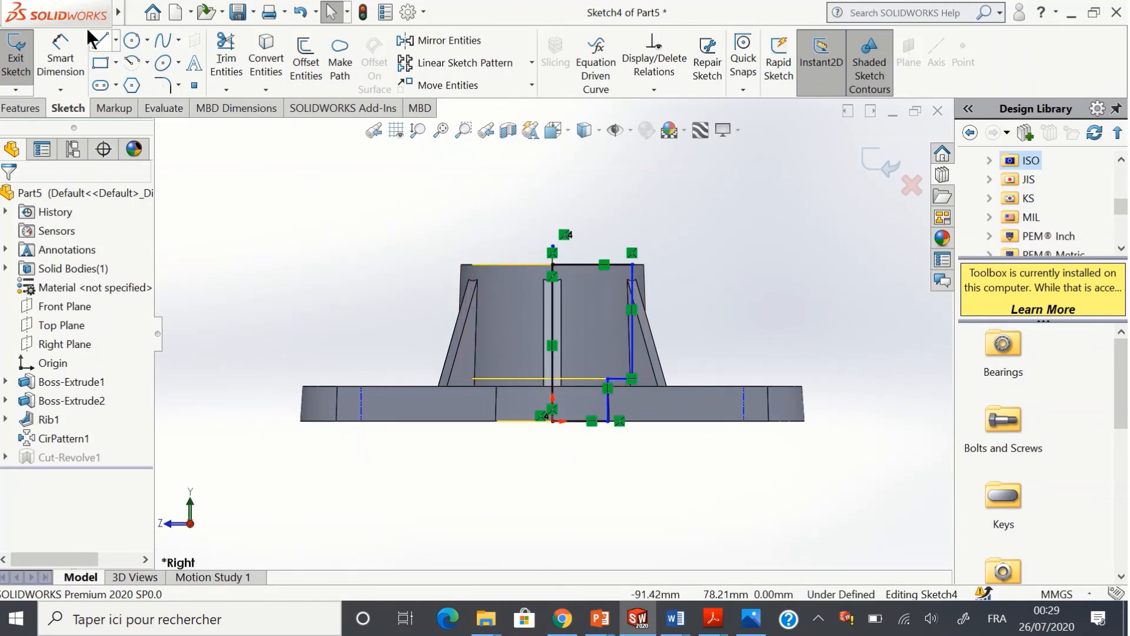
{"action": "left_click", "coordinate": [52, 56]}
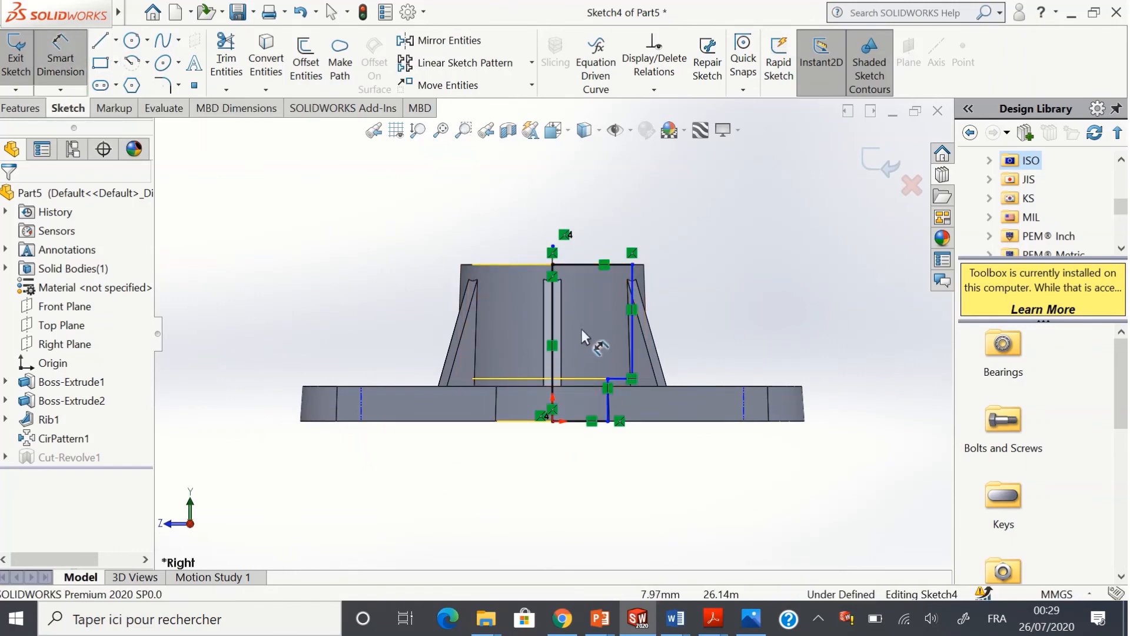
{"action": "left_click", "coordinate": [630, 316]}
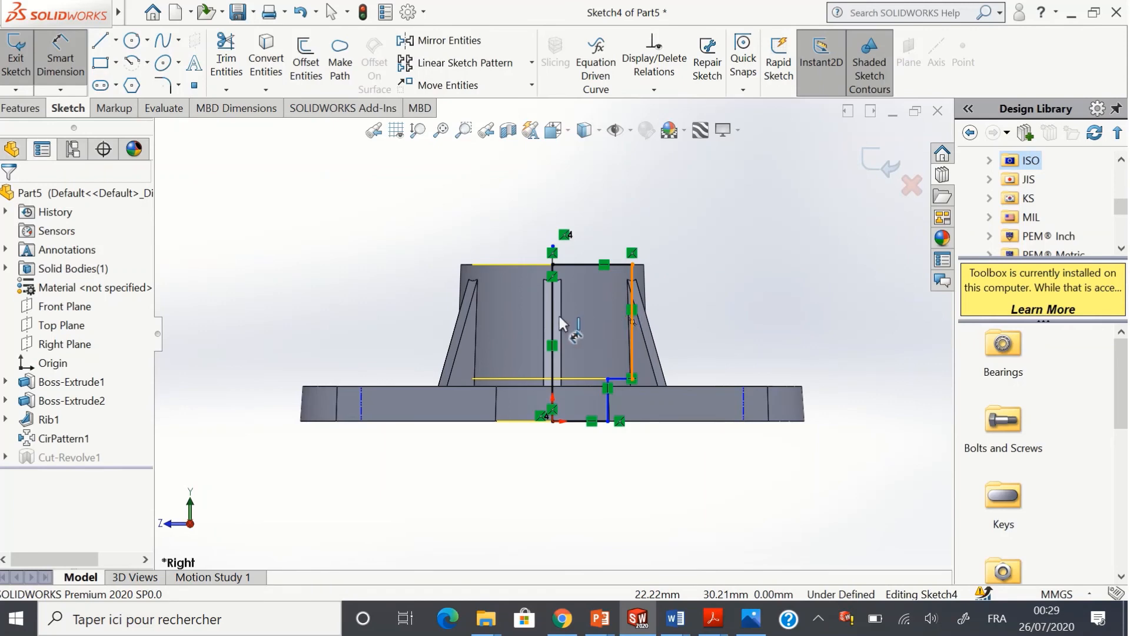
{"action": "left_click", "coordinate": [552, 323]}
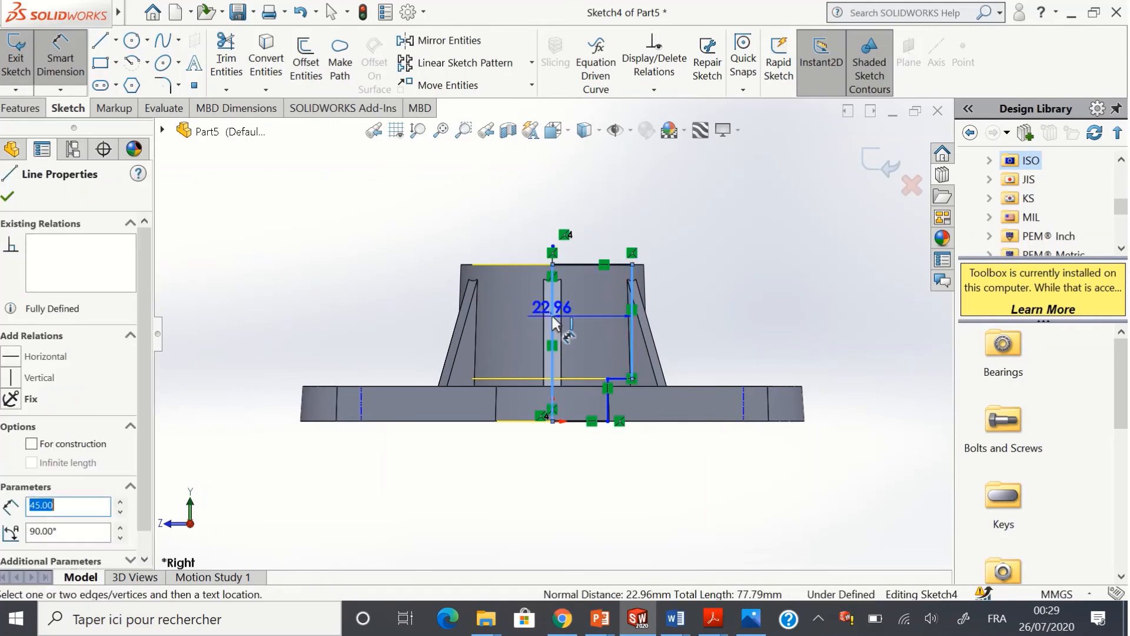
{"action": "left_click", "coordinate": [594, 197]}
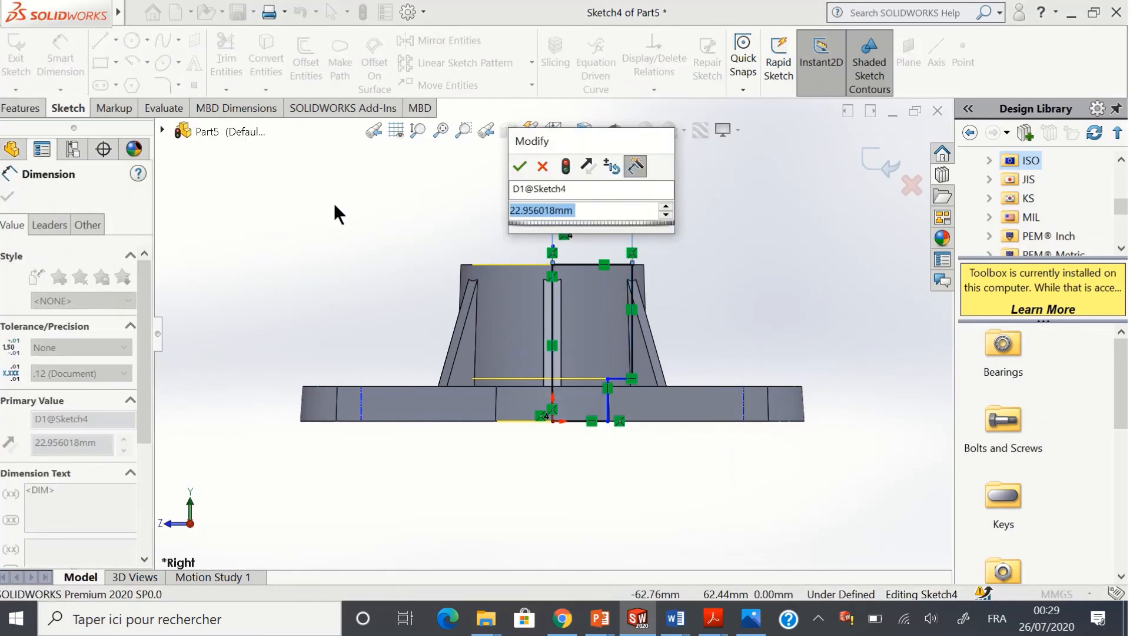
{"action": "type", "text": "22"}
{"action": "key", "text": "Return"}
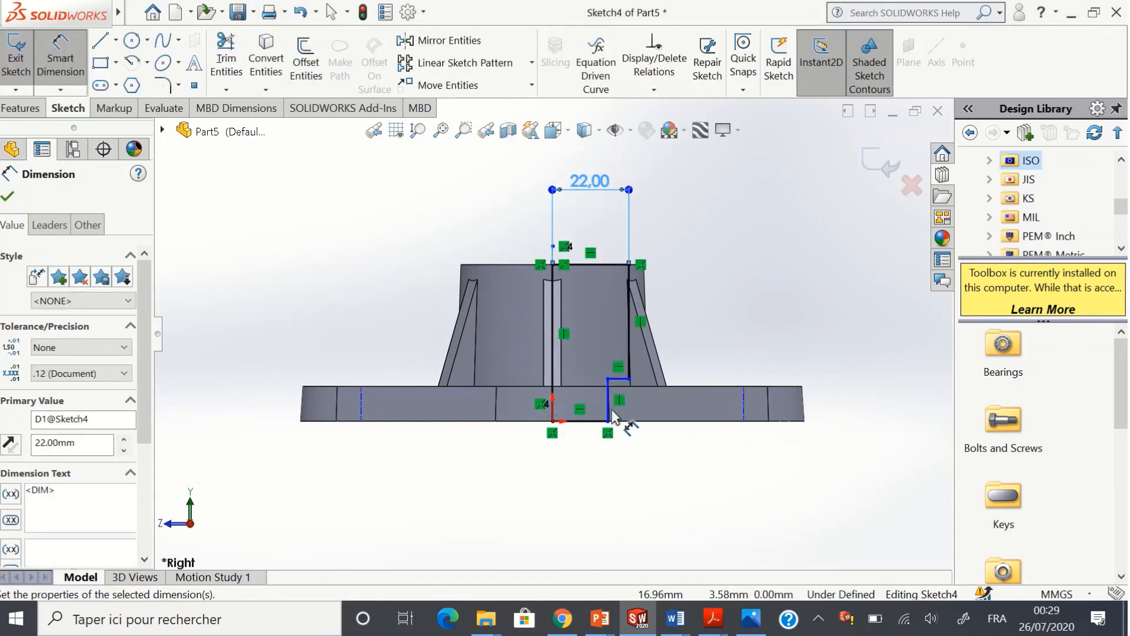
Step: Dimension the height between the profile's bottom line and its horizontal step line as 12 mm
{"action": "key", "text": "Down"}
{"action": "key", "text": "Down"}
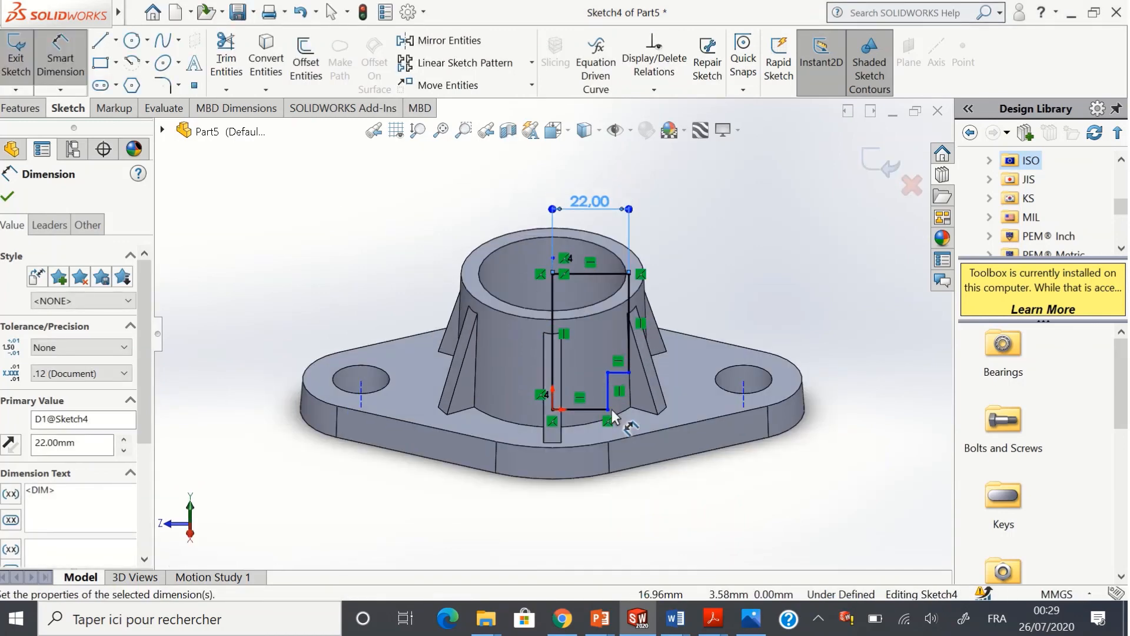
{"action": "key", "text": "Up"}
{"action": "key", "text": "Up"}
{"action": "key", "text": "Up"}
{"action": "key", "text": "Down"}
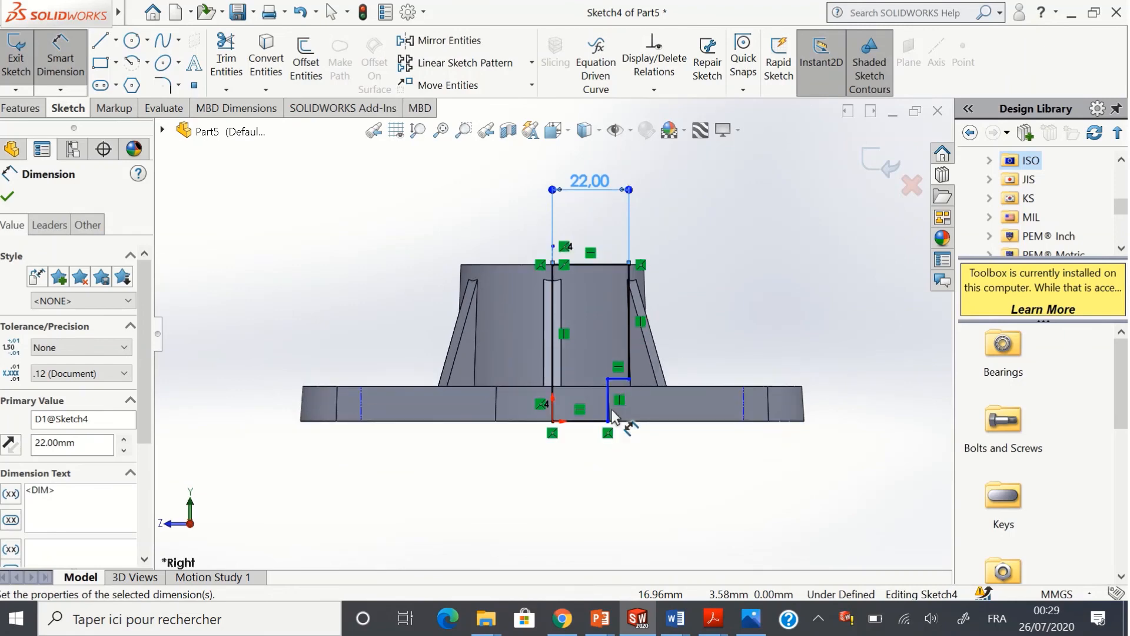
{"action": "left_click", "coordinate": [617, 380]}
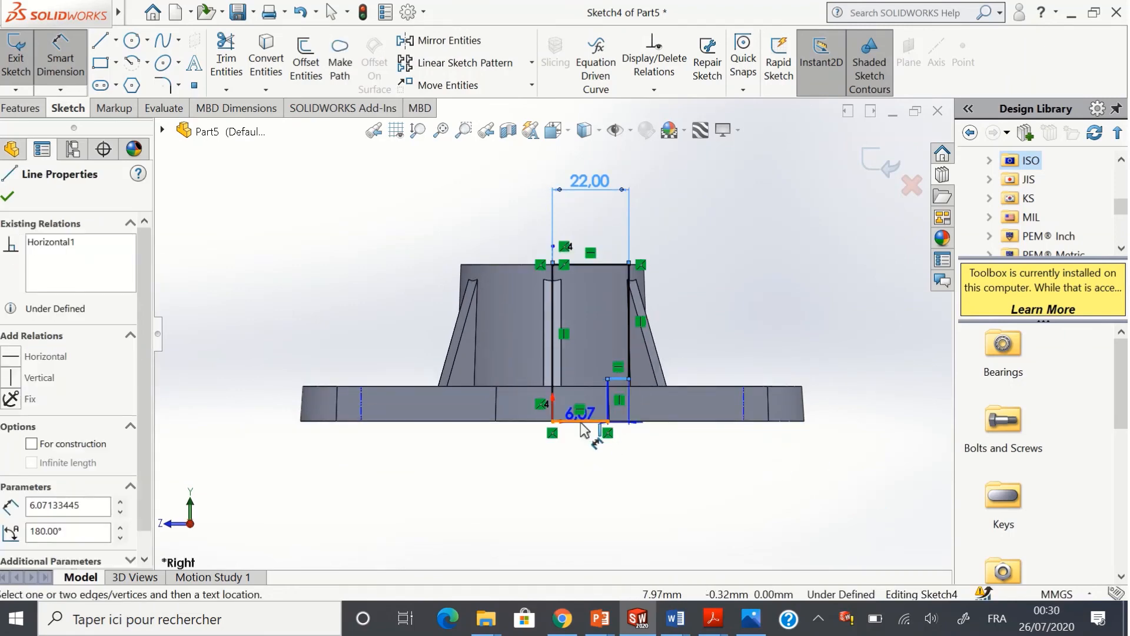
{"action": "left_click", "coordinate": [580, 422]}
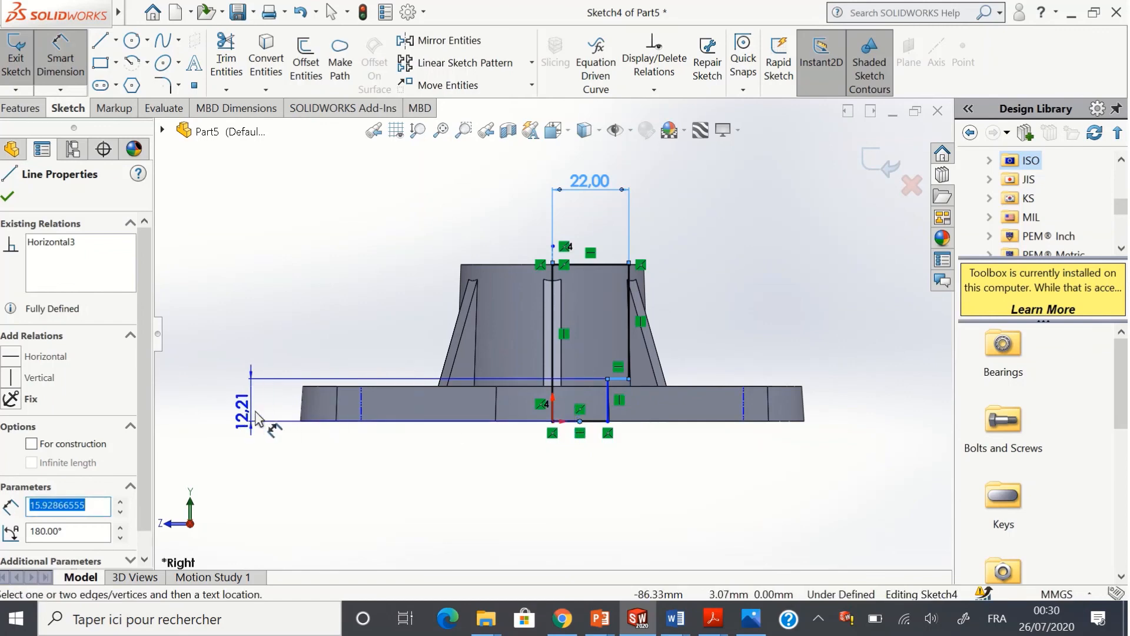
{"action": "left_click", "coordinate": [263, 404]}
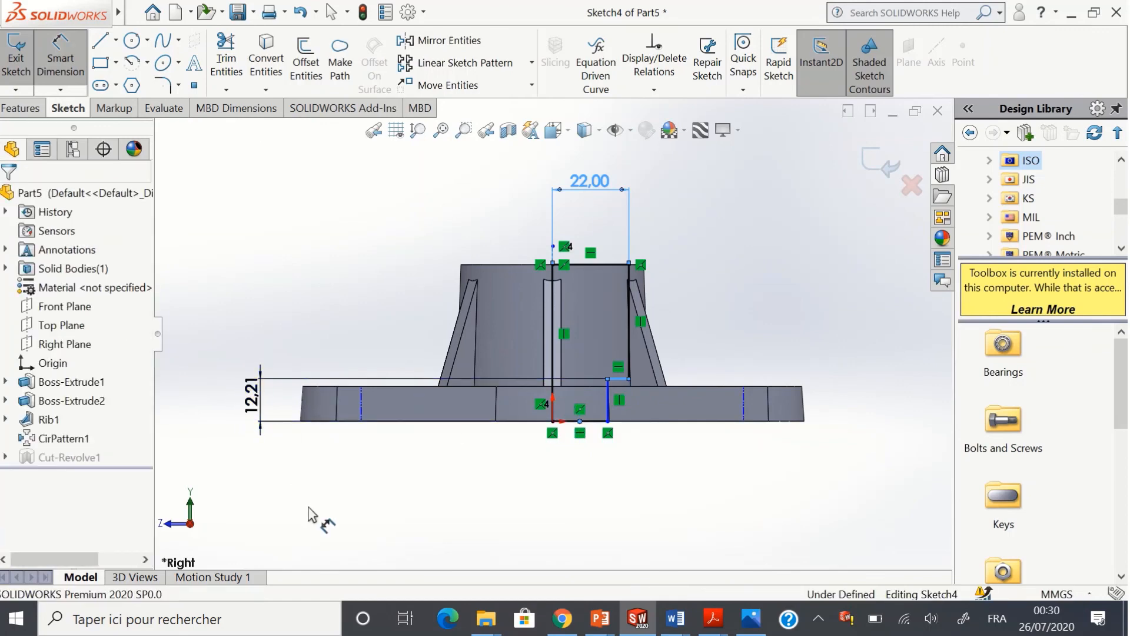
{"action": "type", "text": "12"}
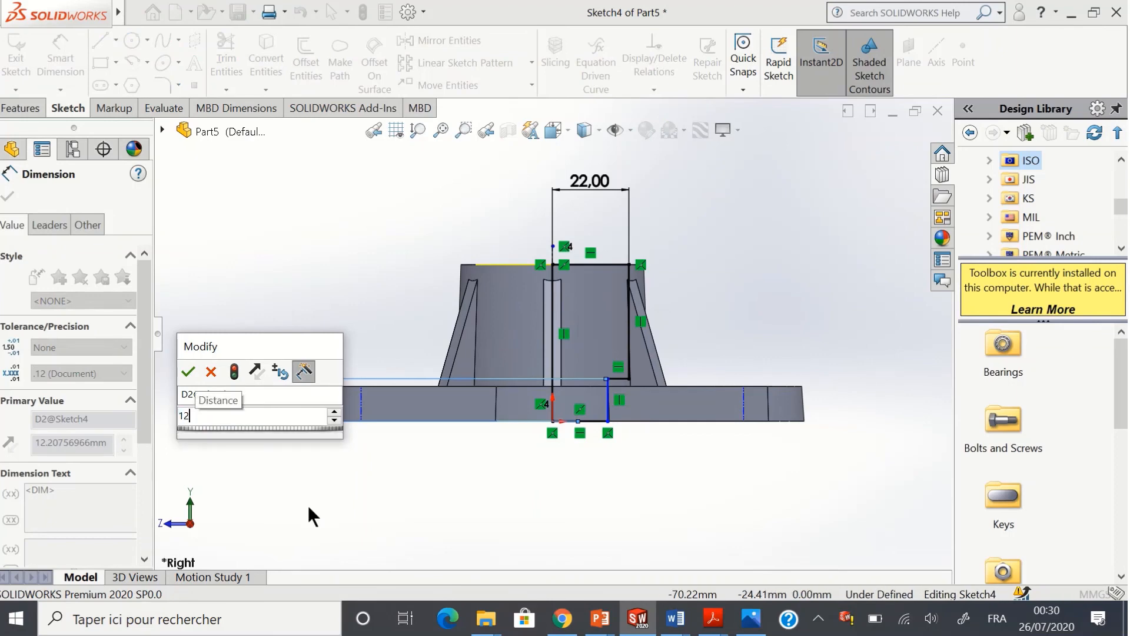
{"action": "key", "text": "Return"}
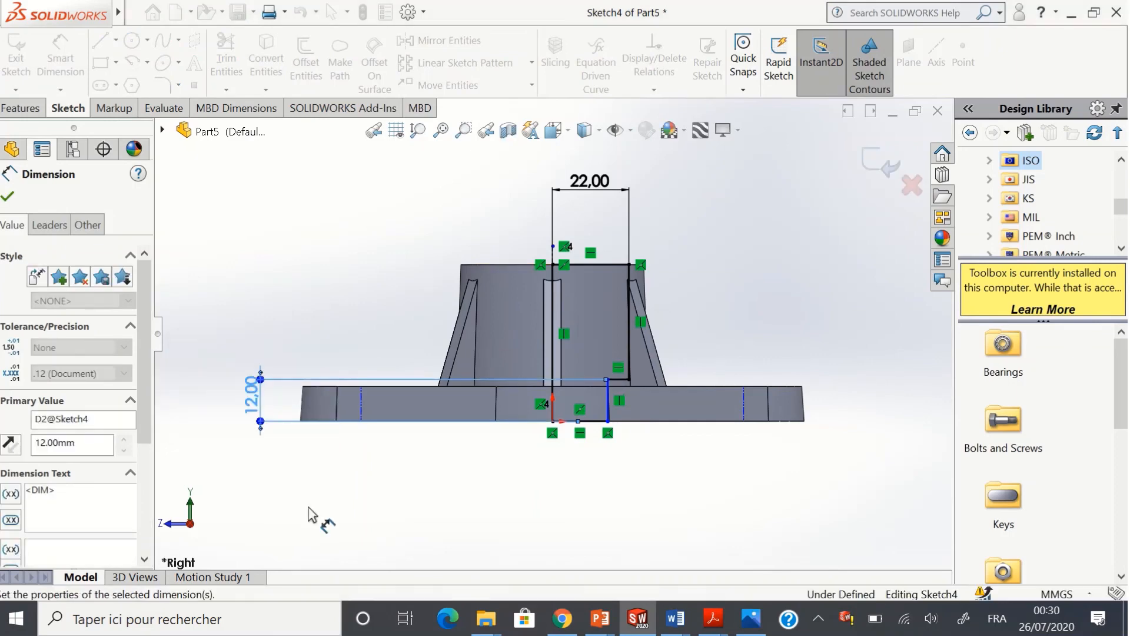
Step: Dimension the narrow bore's vertical line 15 mm from the boss axis, then exit the sketch and rebuild the part
{"action": "left_click", "coordinate": [609, 410]}
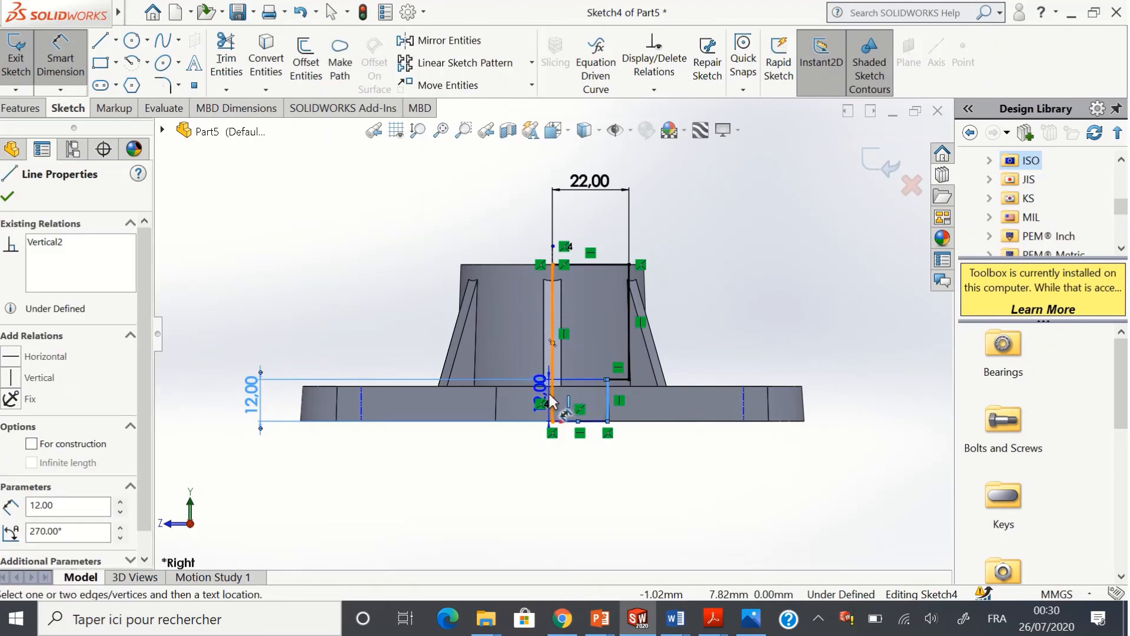
{"action": "left_click", "coordinate": [552, 397]}
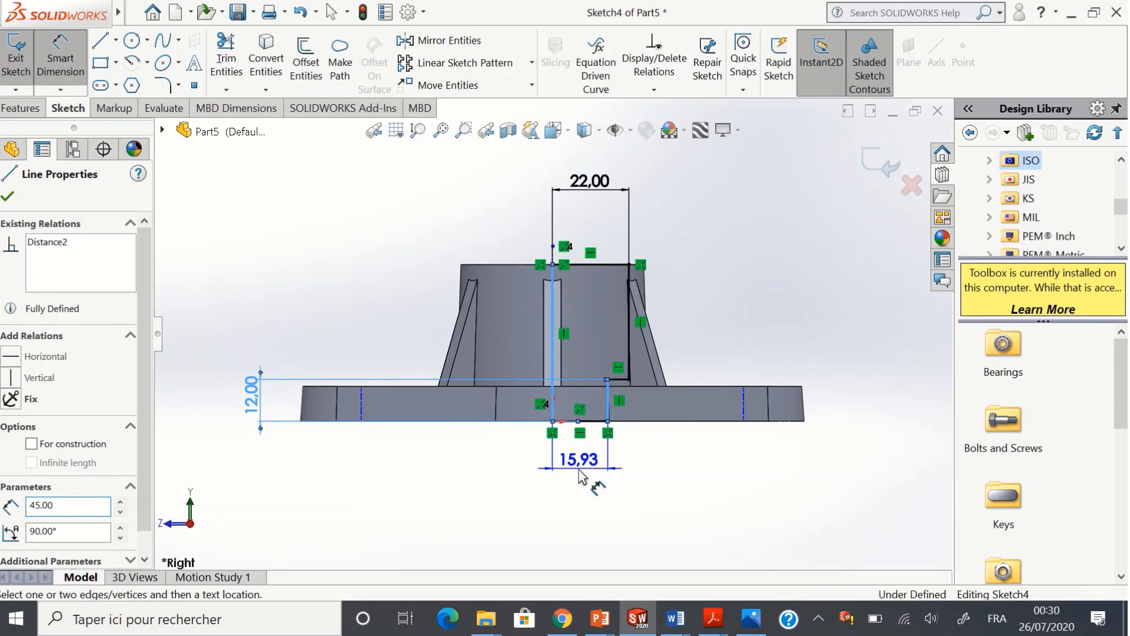
{"action": "left_click", "coordinate": [581, 475]}
{"action": "left_click", "coordinate": [582, 476]}
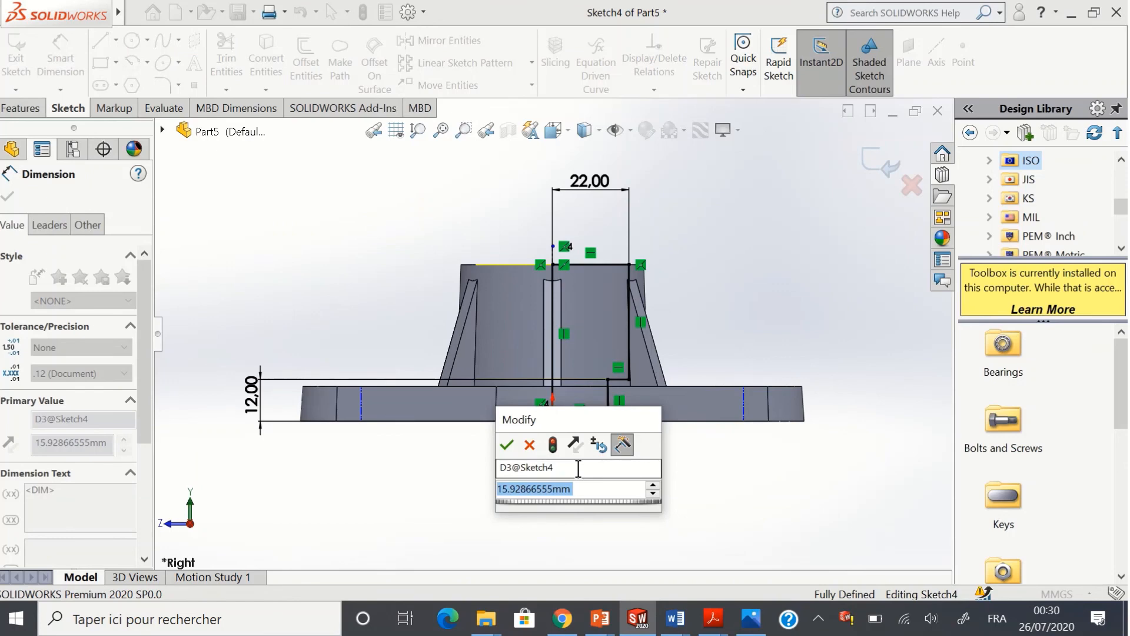
{"action": "type", "text": "15"}
{"action": "key", "text": "Return"}
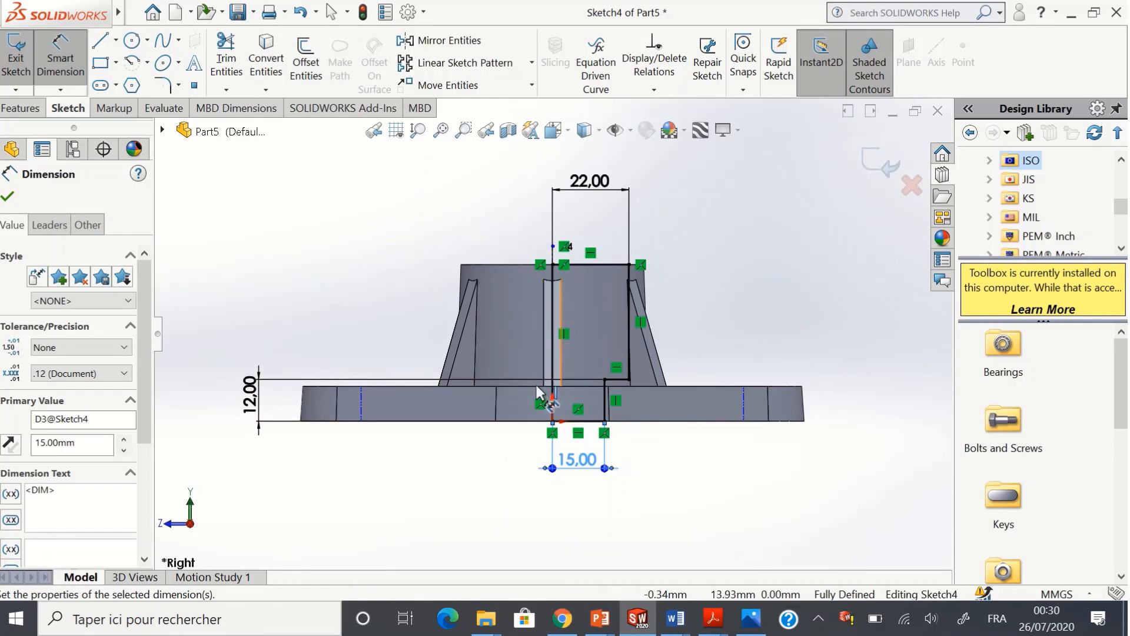
{"action": "left_click", "coordinate": [877, 167]}
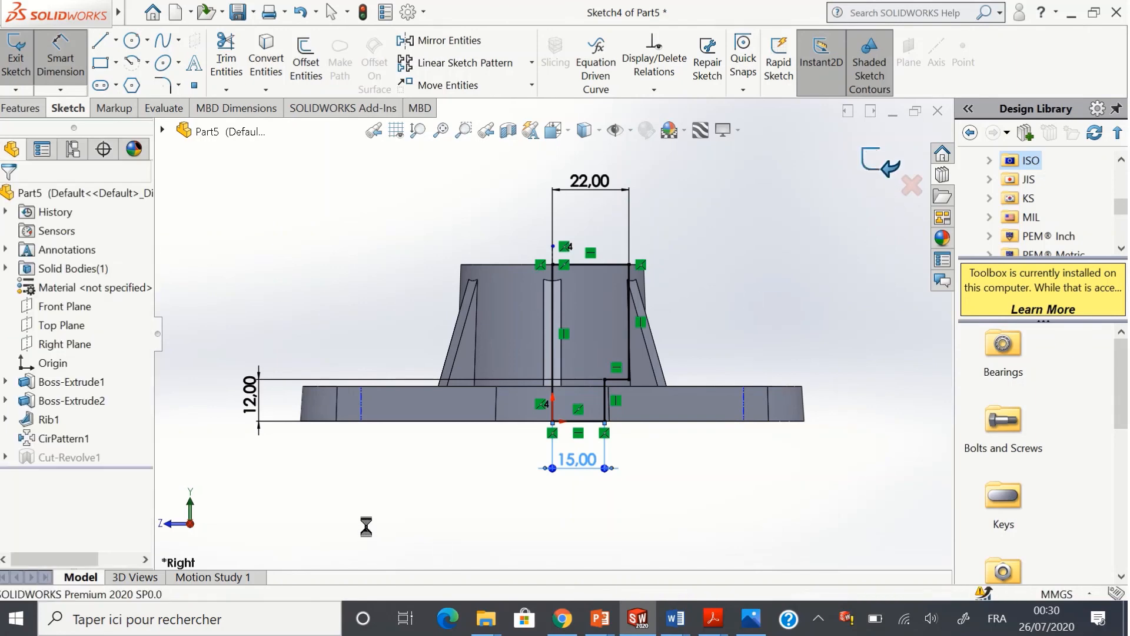
{"action": "left_click", "coordinate": [366, 11]}
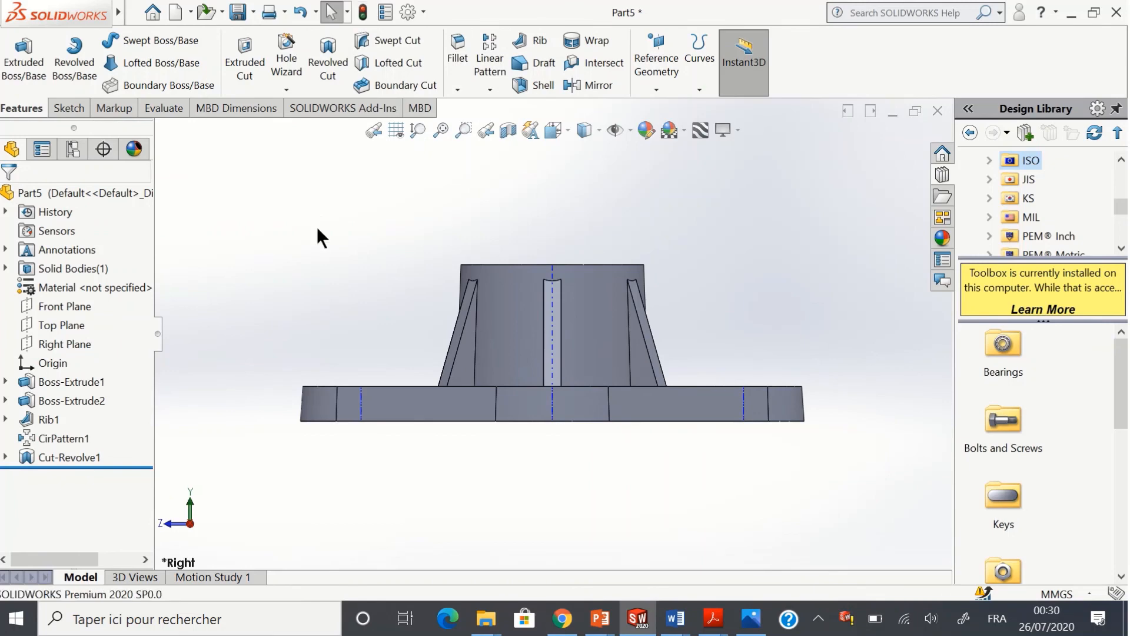
Step: Show the part in isometric view and apply a turquoise colour to the whole part
{"action": "left_click", "coordinate": [567, 130]}
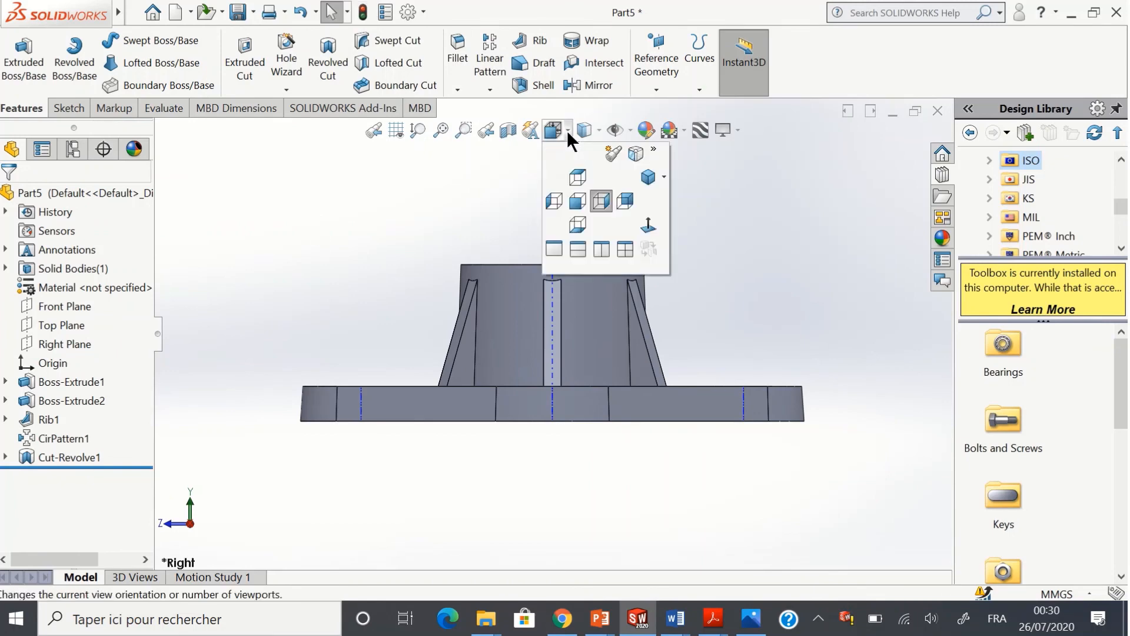
{"action": "left_click", "coordinate": [648, 175]}
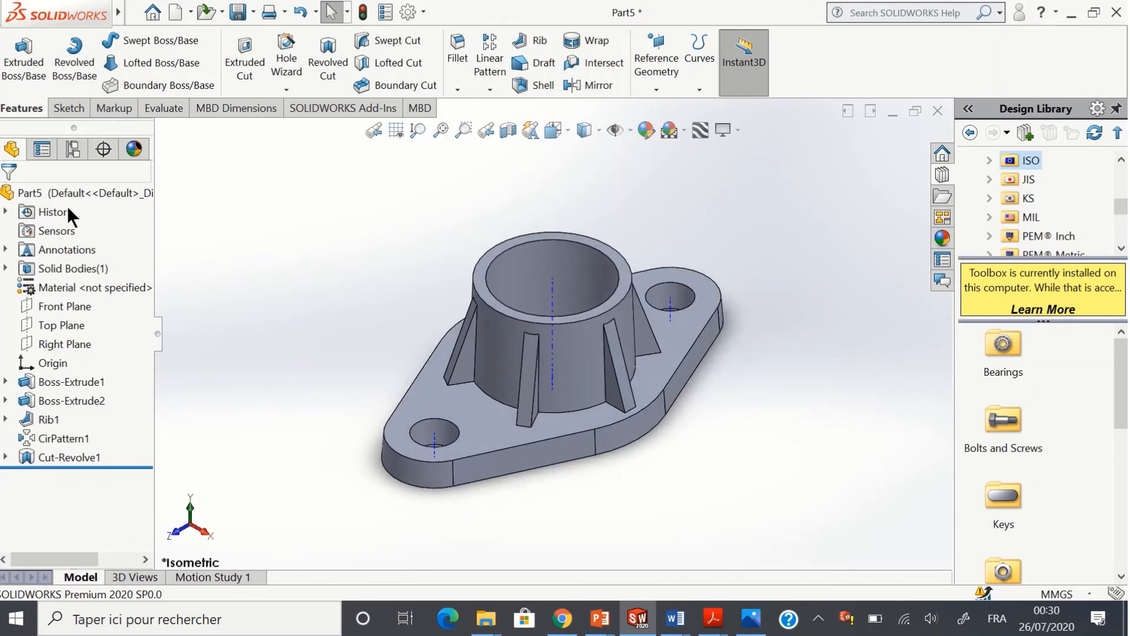
{"action": "left_click", "coordinate": [33, 190]}
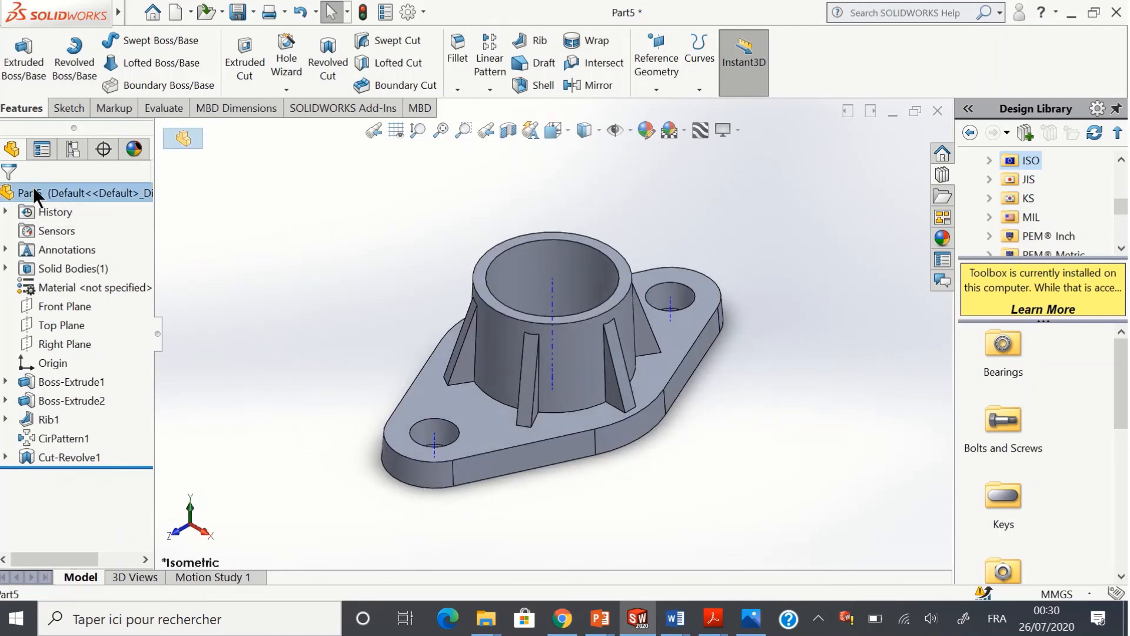
{"action": "left_click", "coordinate": [646, 129]}
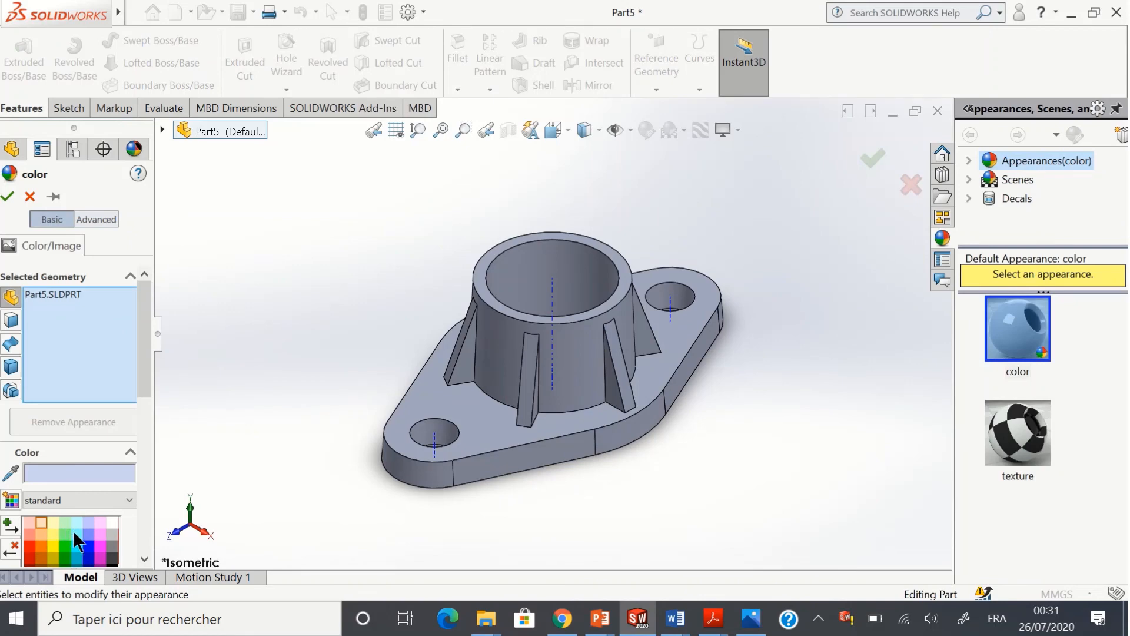
{"action": "left_click", "coordinate": [8, 196]}
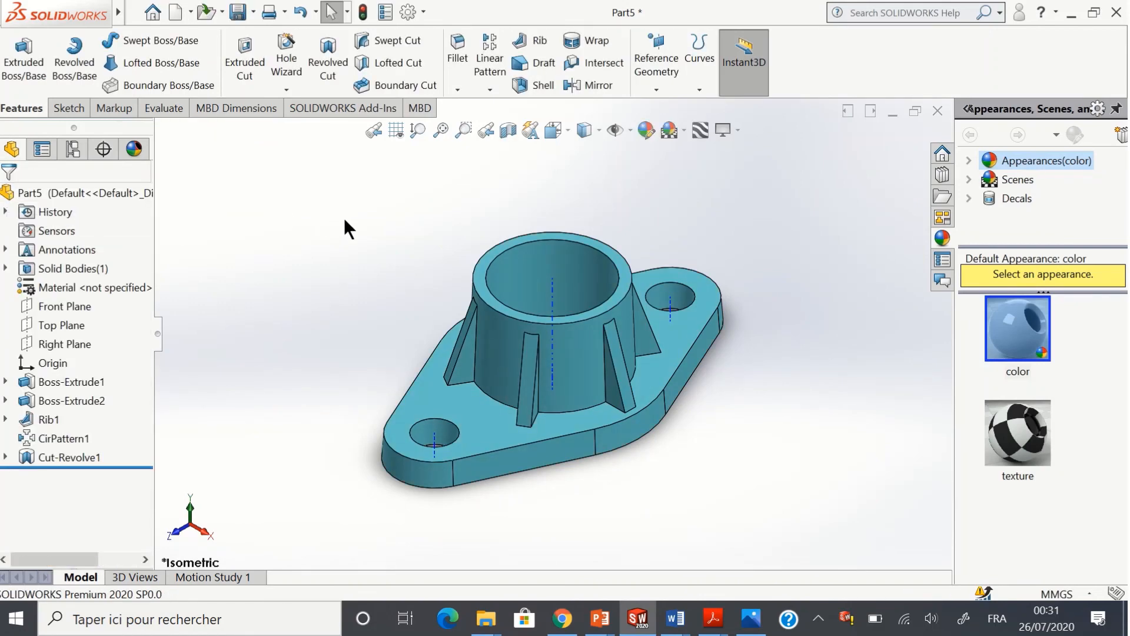